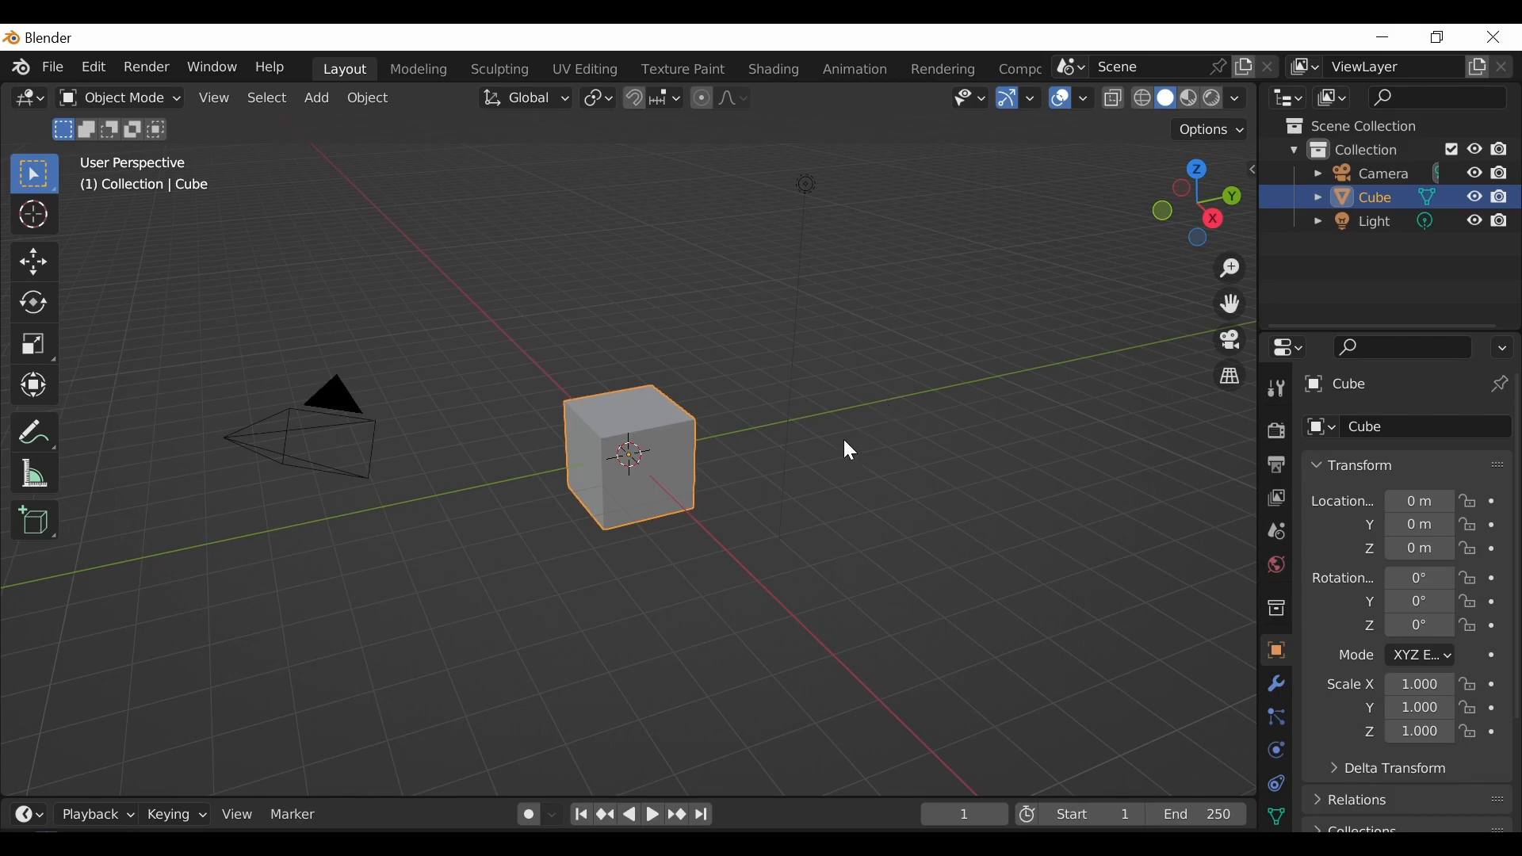
Step: Orbit around the default scene to examine the cube, camera and light from several sides
{"action": "mouse_move", "coordinate": [843, 439]}
{"action": "middle_mouse_down"}
{"action": "mouse_move", "coordinate": [780, 438]}
{"action": "mouse_move", "coordinate": [843, 419]}
{"action": "mouse_move", "coordinate": [828, 444]}
{"action": "mouse_move", "coordinate": [781, 456]}
{"action": "mouse_move", "coordinate": [876, 441]}
{"action": "mouse_move", "coordinate": [858, 456]}
{"action": "middle_mouse_up"}
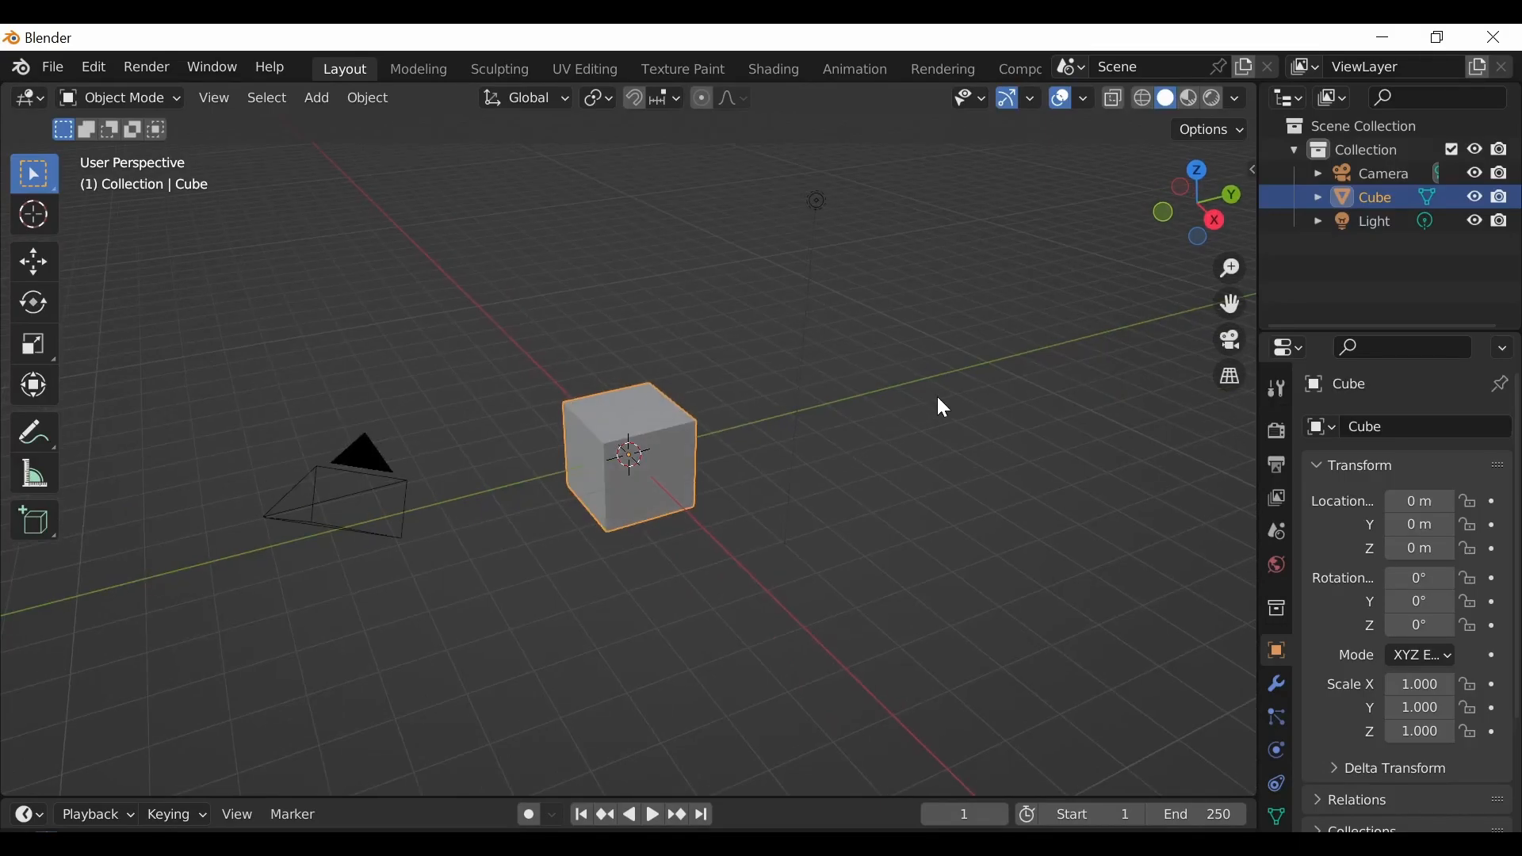
{"action": "middle_click_drag", "start_coordinate": [942, 405], "coordinate": [897, 408]}
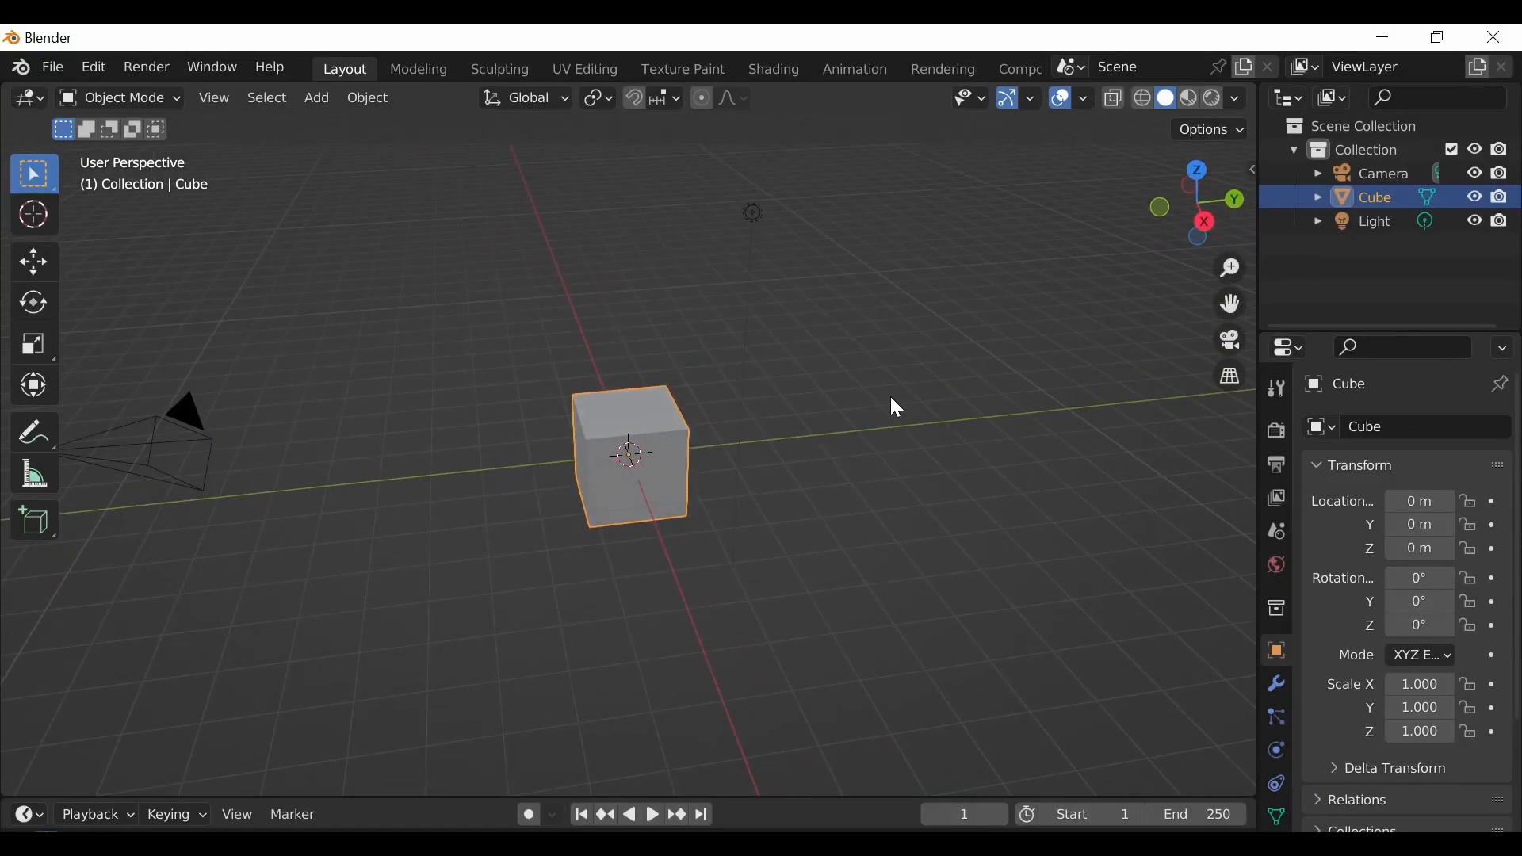
{"action": "mouse_move", "coordinate": [891, 398]}
{"action": "middle_mouse_down"}
{"action": "mouse_move", "coordinate": [957, 421]}
{"action": "mouse_move", "coordinate": [832, 449]}
{"action": "mouse_move", "coordinate": [814, 373]}
{"action": "mouse_move", "coordinate": [942, 396]}
{"action": "mouse_move", "coordinate": [901, 476]}
{"action": "mouse_move", "coordinate": [542, 481]}
{"action": "mouse_move", "coordinate": [1070, 452]}
{"action": "mouse_move", "coordinate": [948, 463]}
{"action": "mouse_move", "coordinate": [851, 531]}
{"action": "mouse_move", "coordinate": [900, 492]}
{"action": "mouse_move", "coordinate": [805, 466]}
{"action": "middle_mouse_up"}
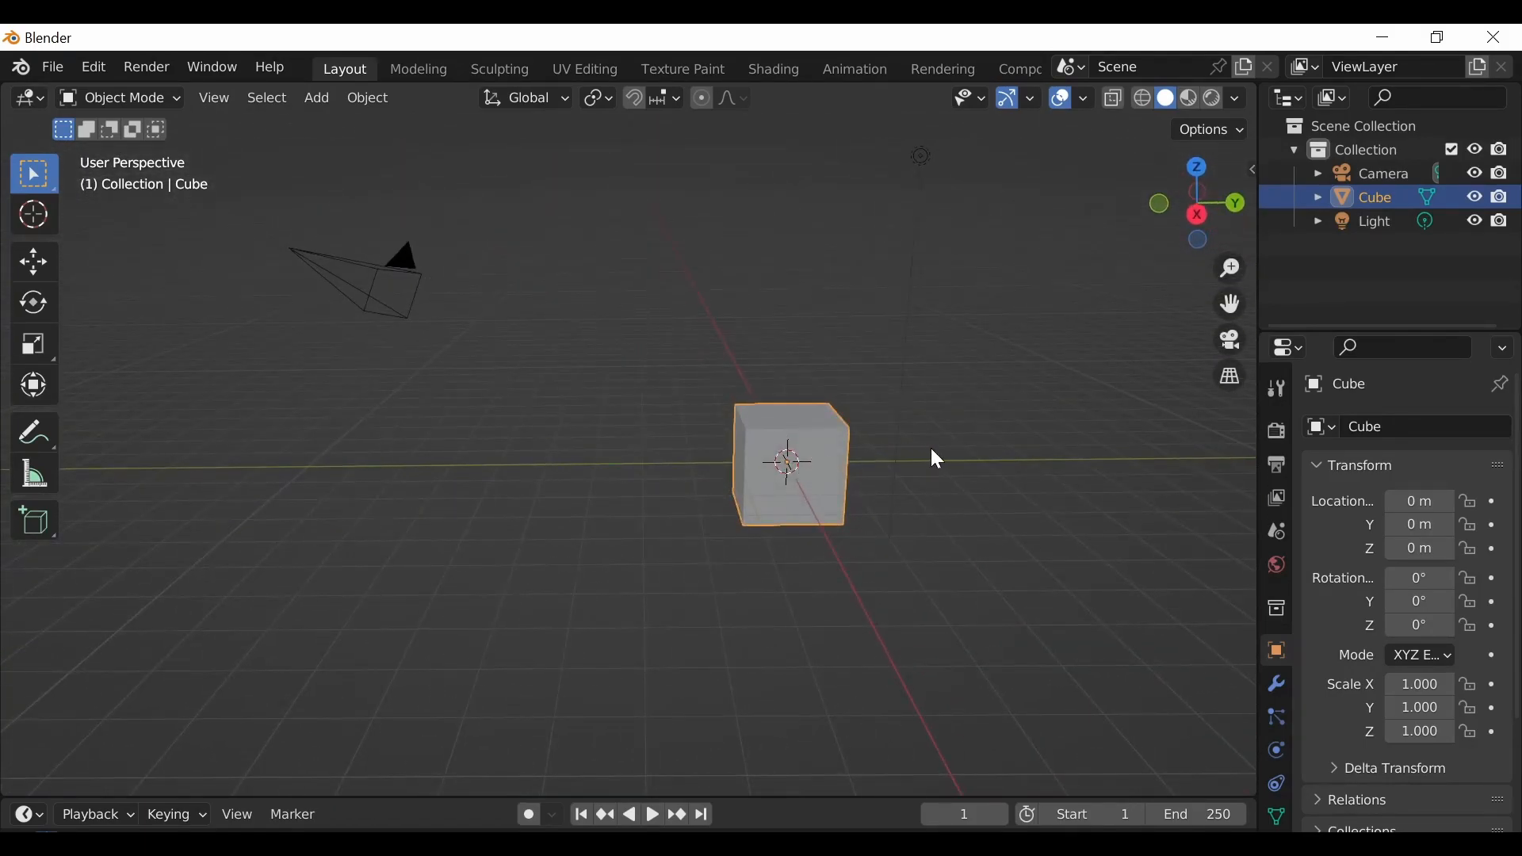
{"action": "mouse_move", "coordinate": [955, 448]}
{"action": "middle_mouse_down"}
{"action": "mouse_move", "coordinate": [914, 466]}
{"action": "mouse_move", "coordinate": [706, 473]}
{"action": "mouse_move", "coordinate": [816, 439]}
{"action": "mouse_move", "coordinate": [961, 436]}
{"action": "mouse_move", "coordinate": [621, 478]}
{"action": "mouse_move", "coordinate": [1039, 445]}
{"action": "mouse_move", "coordinate": [441, 435]}
{"action": "mouse_move", "coordinate": [1148, 438]}
{"action": "mouse_move", "coordinate": [591, 435]}
{"action": "mouse_move", "coordinate": [866, 455]}
{"action": "mouse_move", "coordinate": [649, 468]}
{"action": "mouse_move", "coordinate": [836, 500]}
{"action": "mouse_move", "coordinate": [940, 482]}
{"action": "mouse_move", "coordinate": [935, 430]}
{"action": "middle_mouse_up"}
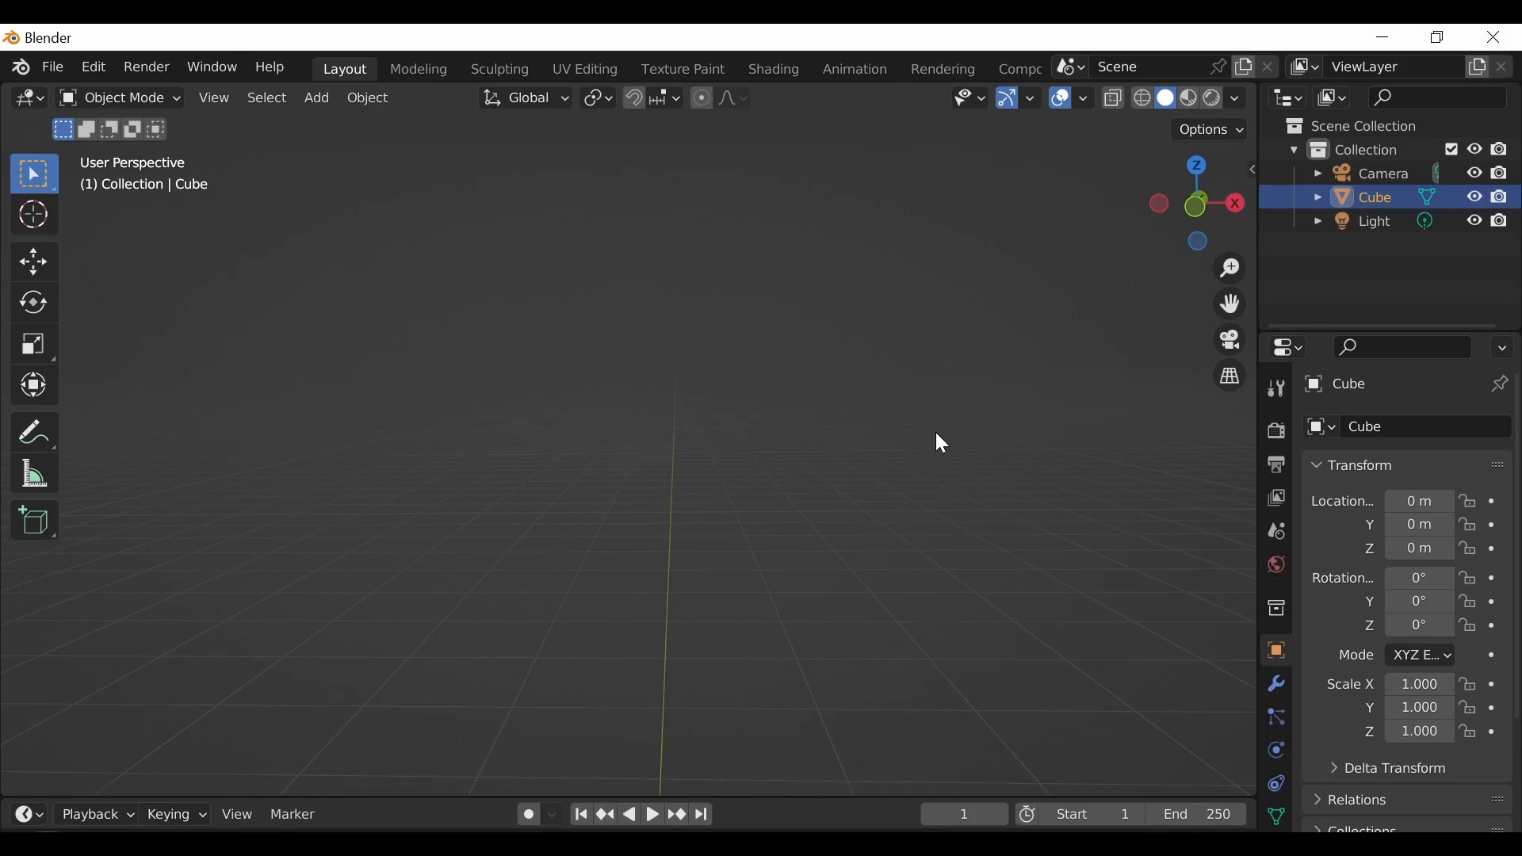
{"action": "middle_click_drag", "start_coordinate": [938, 436], "coordinate": [428, 468]}
{"action": "middle_click_drag", "start_coordinate": [808, 414], "coordinate": [8, 401]}
{"action": "middle_click_drag", "start_coordinate": [900, 391], "coordinate": [932, 428]}
Step: Zoom in and out on the default cube to examine it at different distances
{"action": "scroll", "coordinate": [793, 420], "scroll_direction": "up", "scroll_amount": 3}
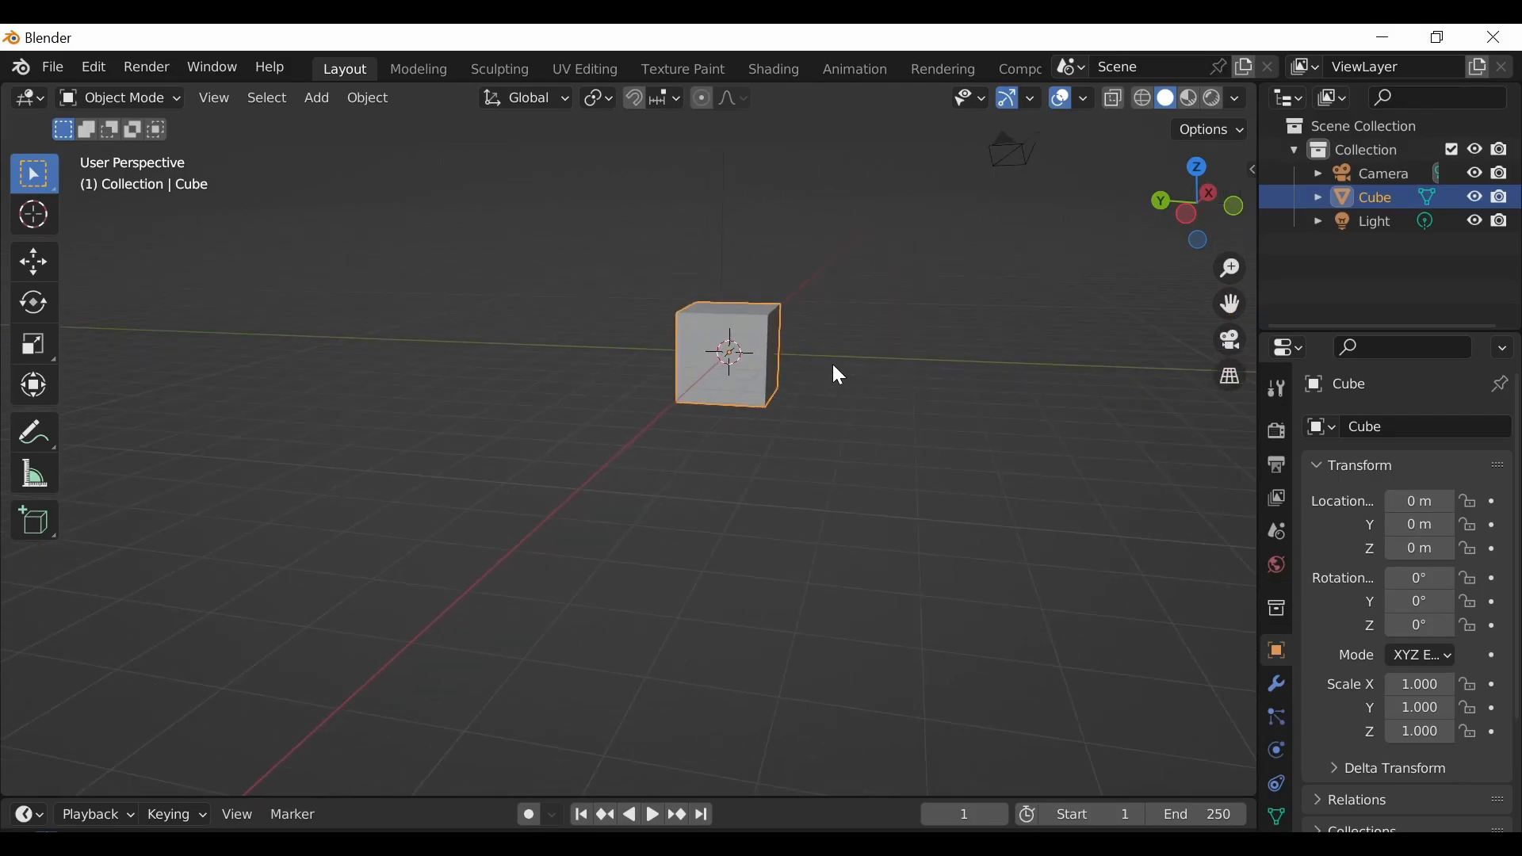
{"action": "scroll", "coordinate": [845, 343], "scroll_direction": "up", "scroll_amount": 1}
{"action": "scroll", "coordinate": [846, 341], "scroll_direction": "down", "scroll_amount": 1}
{"action": "scroll", "coordinate": [844, 338], "scroll_direction": "up", "scroll_amount": 1}
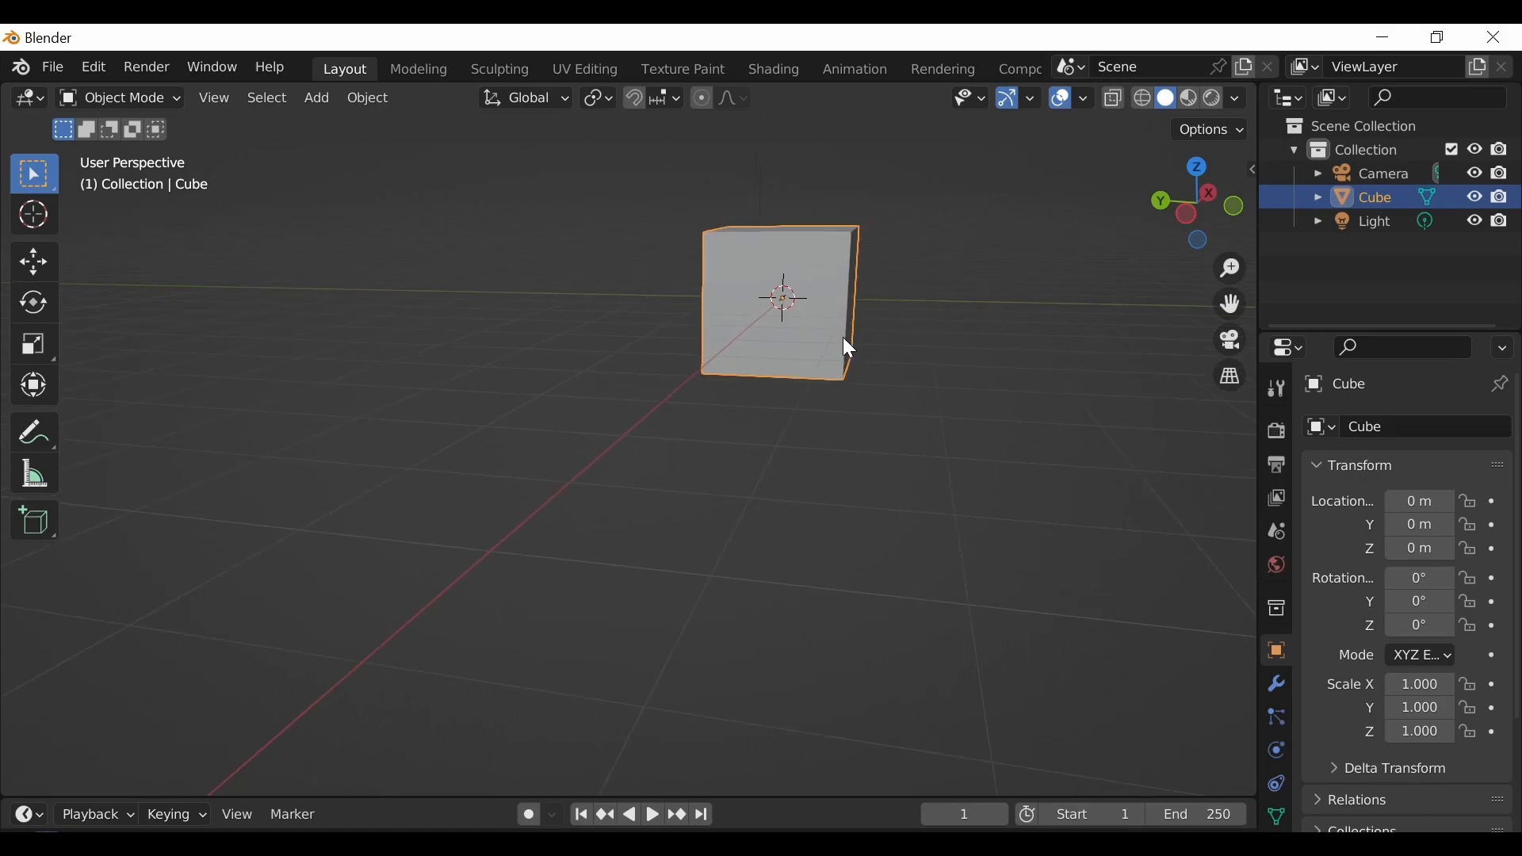
{"action": "scroll", "coordinate": [848, 333], "scroll_direction": "down", "scroll_amount": 2}
{"action": "middle_click_drag", "start_coordinate": [888, 316], "coordinate": [565, 539]}
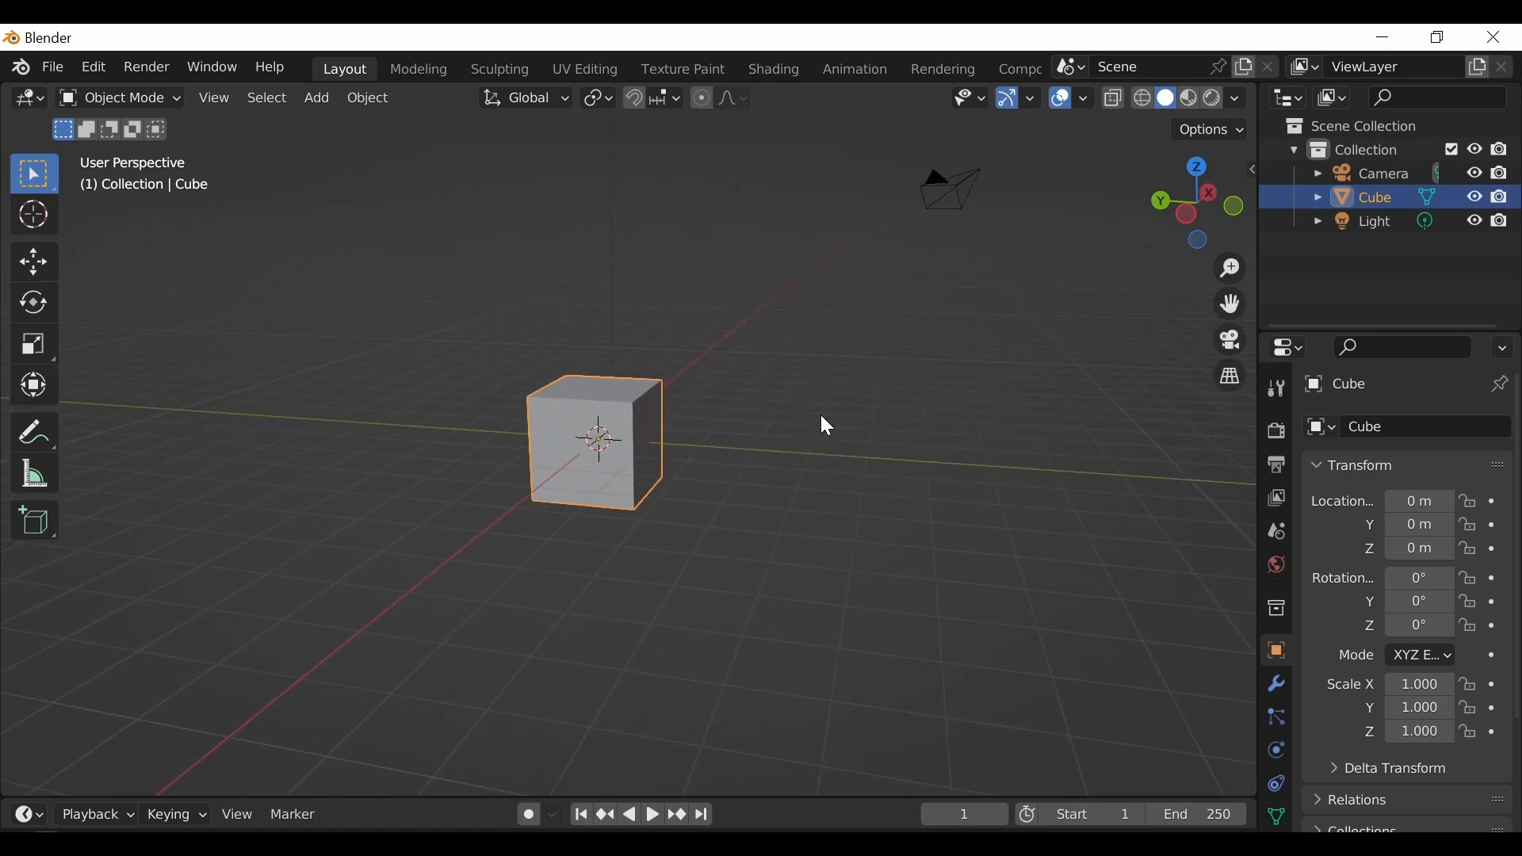
{"action": "scroll", "coordinate": [821, 416], "scroll_direction": "up", "scroll_amount": 2}
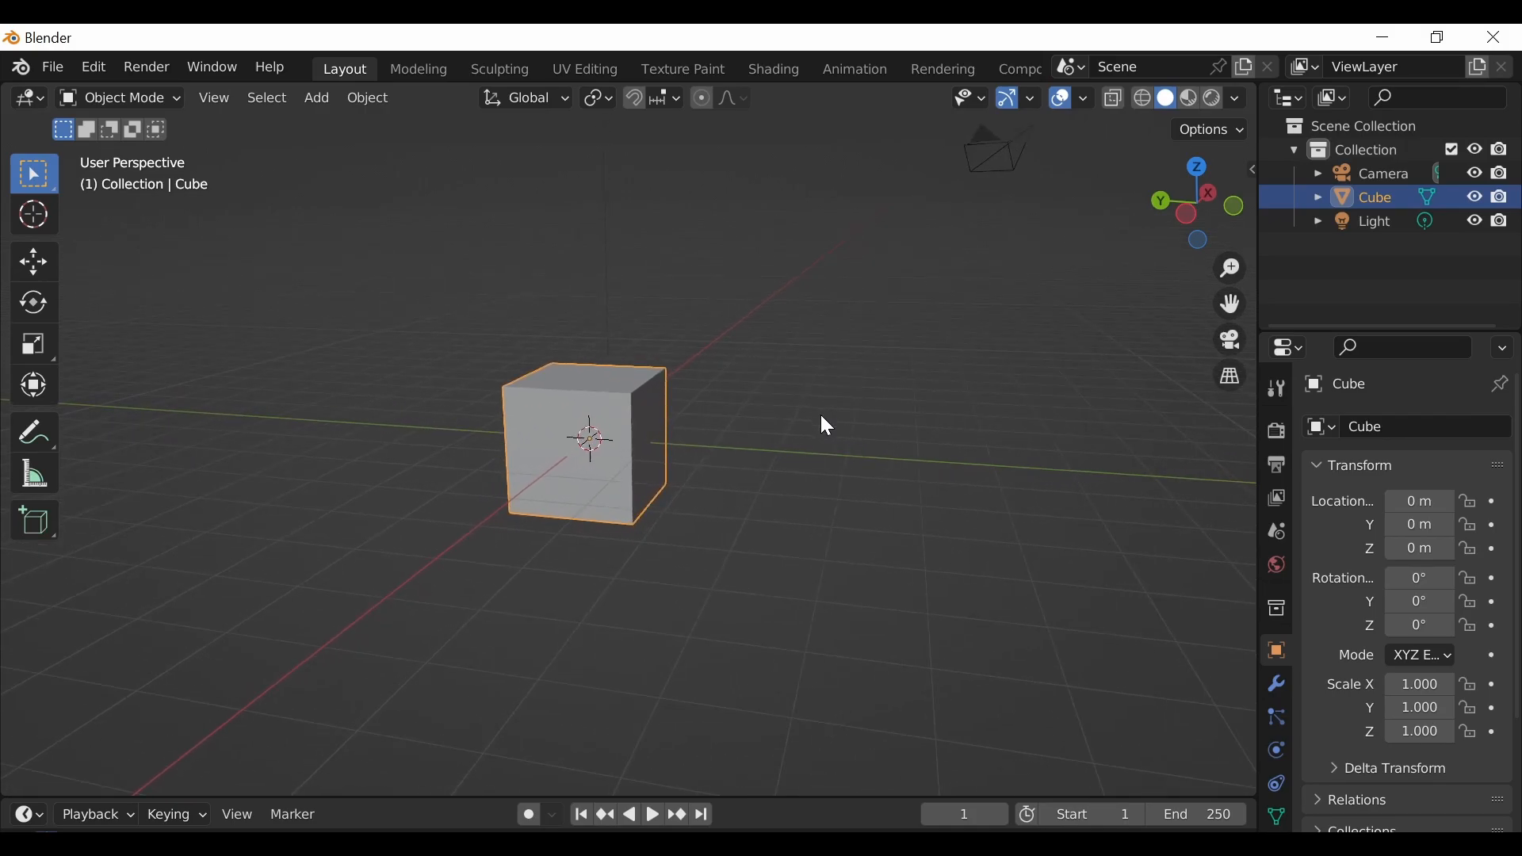
{"action": "scroll", "coordinate": [821, 416], "scroll_direction": "up", "scroll_amount": 1}
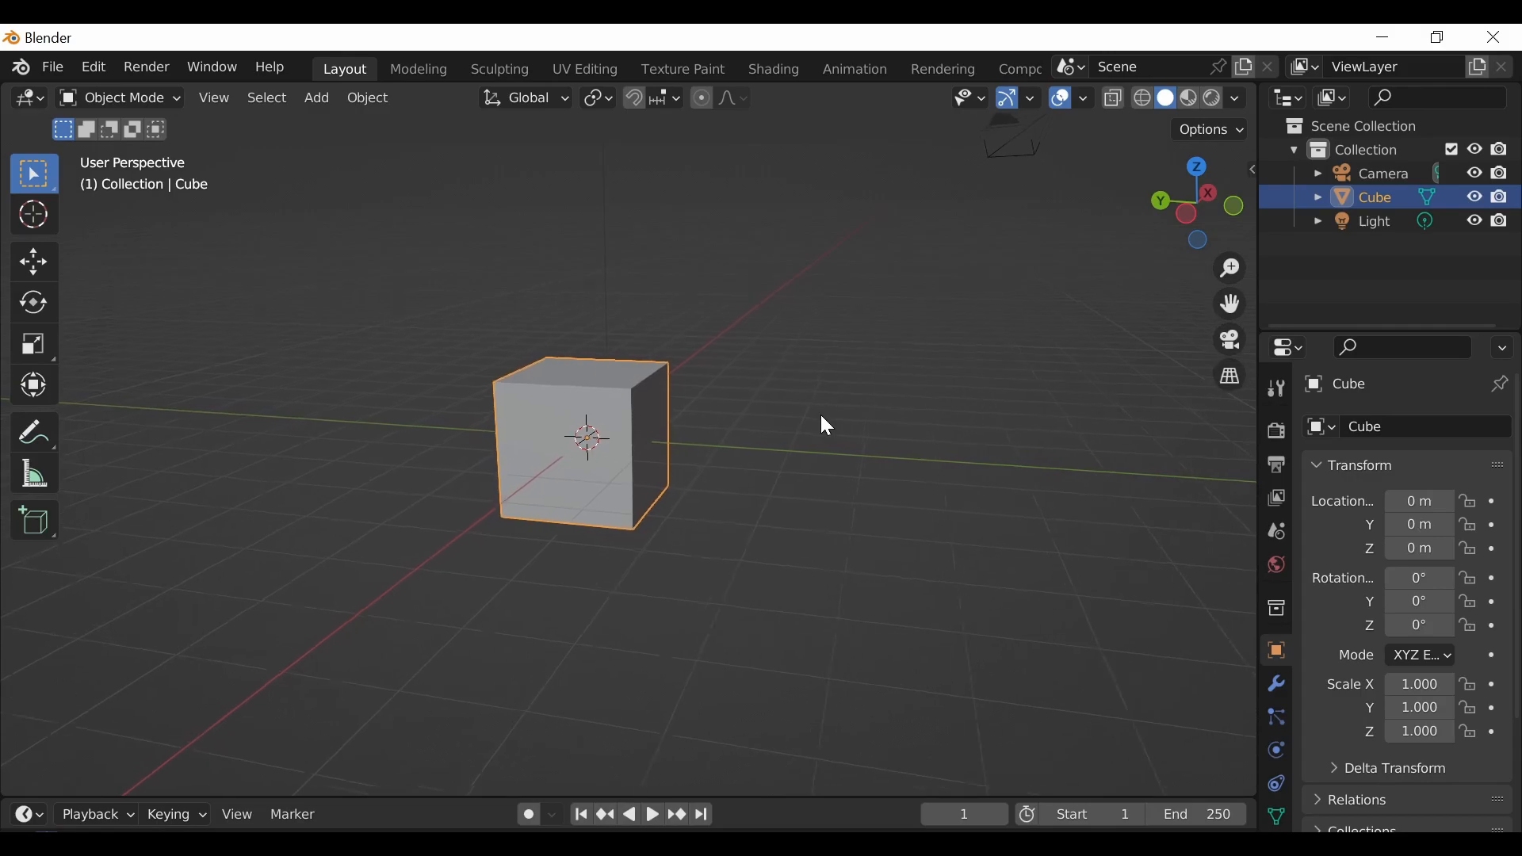
{"action": "scroll", "coordinate": [821, 417], "scroll_direction": "up", "scroll_amount": 1}
{"action": "scroll", "coordinate": [821, 417], "scroll_direction": "up", "scroll_amount": 1}
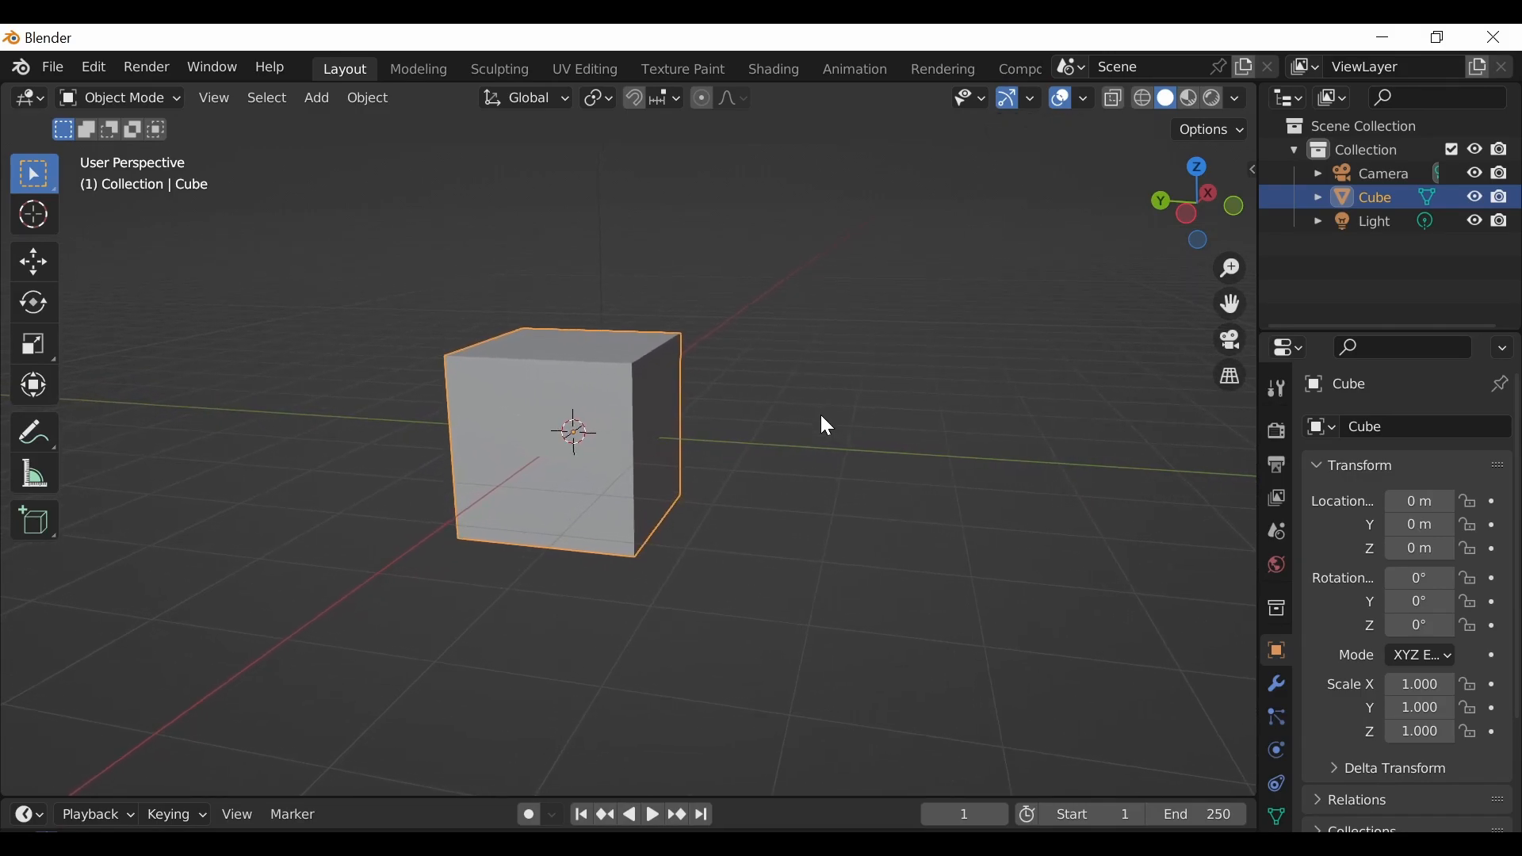
{"action": "scroll", "coordinate": [822, 417], "scroll_direction": "down", "scroll_amount": 4}
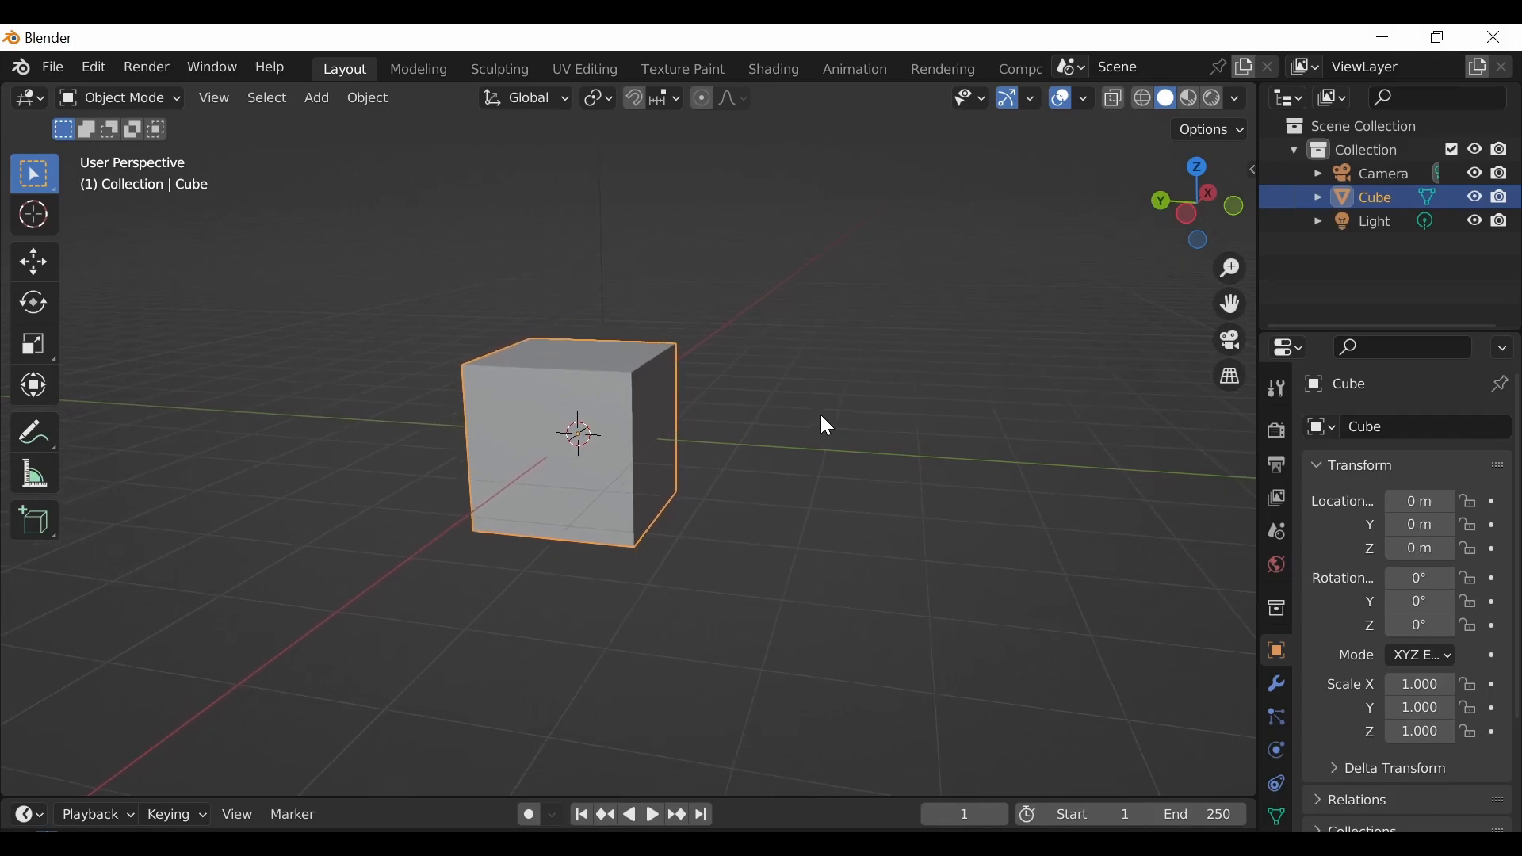
Step: Orbit and pan around the cube, ending with the cube, camera and light all in view
{"action": "mouse_move", "coordinate": [822, 419]}
{"action": "middle_mouse_down"}
{"action": "mouse_move", "coordinate": [849, 400]}
{"action": "mouse_move", "coordinate": [725, 392]}
{"action": "mouse_move", "coordinate": [853, 378]}
{"action": "mouse_move", "coordinate": [819, 344]}
{"action": "mouse_move", "coordinate": [846, 357]}
{"action": "mouse_move", "coordinate": [795, 381]}
{"action": "mouse_move", "coordinate": [903, 393]}
{"action": "mouse_move", "coordinate": [782, 424]}
{"action": "mouse_move", "coordinate": [98, 432]}
{"action": "middle_mouse_up"}
{"action": "middle_click_drag", "start_coordinate": [655, 423], "coordinate": [428, 432], "text": "shift"}
{"action": "mouse_move", "coordinate": [919, 414]}
{"action": "middle_mouse_down", "text": "shift"}
{"action": "mouse_move", "coordinate": [711, 438]}
{"action": "mouse_move", "coordinate": [635, 418]}
{"action": "mouse_move", "coordinate": [720, 415]}
{"action": "mouse_move", "coordinate": [290, 405]}
{"action": "middle_mouse_up", "text": "shift"}
{"action": "middle_click_drag", "start_coordinate": [668, 409], "coordinate": [547, 397], "text": "shift"}
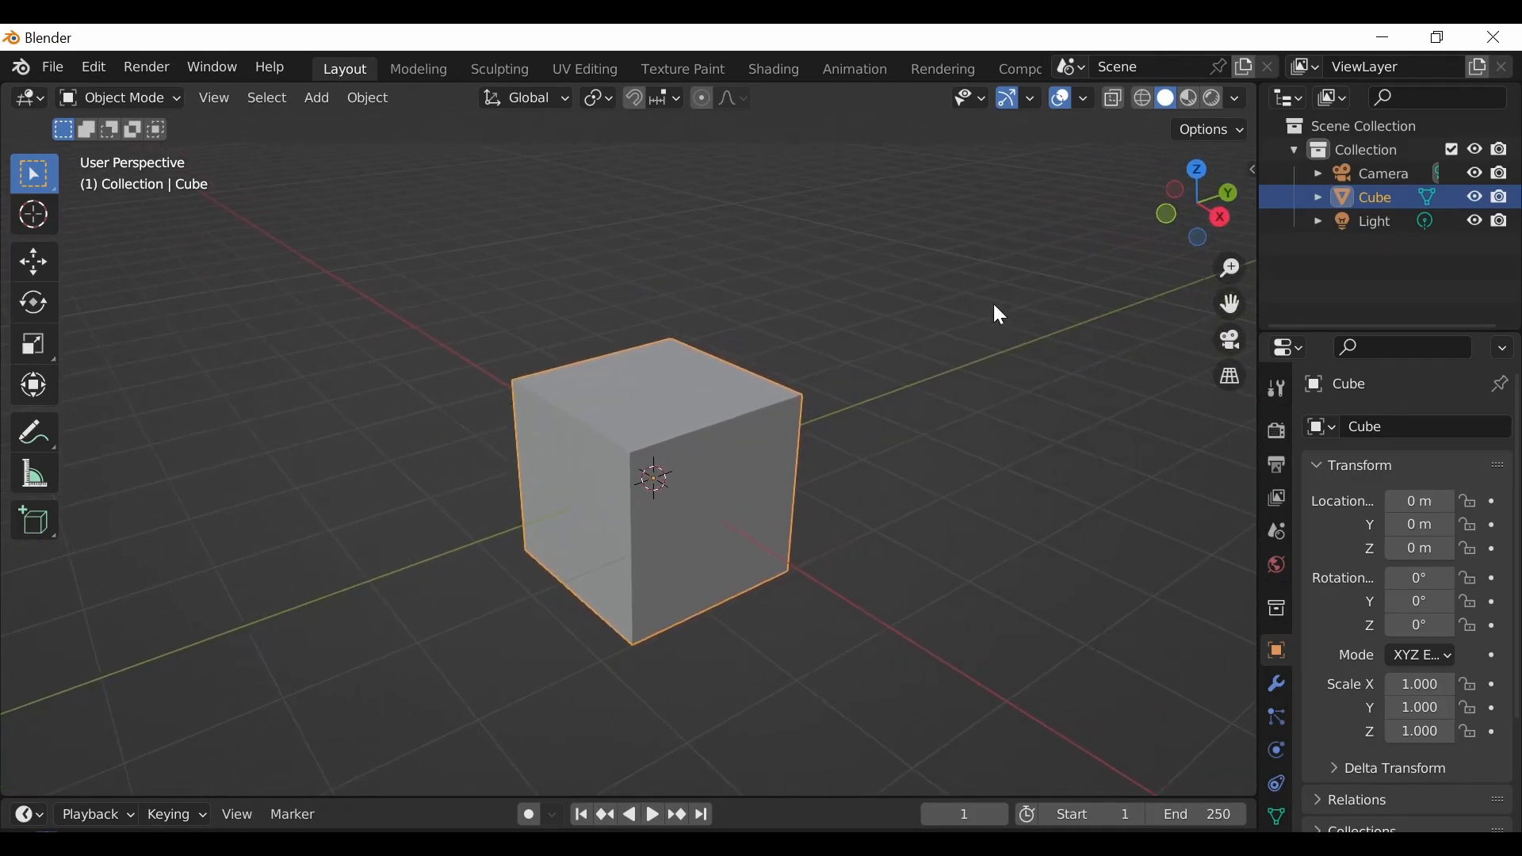
{"action": "scroll", "coordinate": [1020, 309], "scroll_direction": "down", "scroll_amount": 5}
{"action": "scroll", "coordinate": [1016, 310], "scroll_direction": "up", "scroll_amount": 3}
{"action": "middle_click_drag", "start_coordinate": [1013, 316], "coordinate": [980, 326]}
{"action": "scroll", "coordinate": [978, 326], "scroll_direction": "down", "scroll_amount": 2}
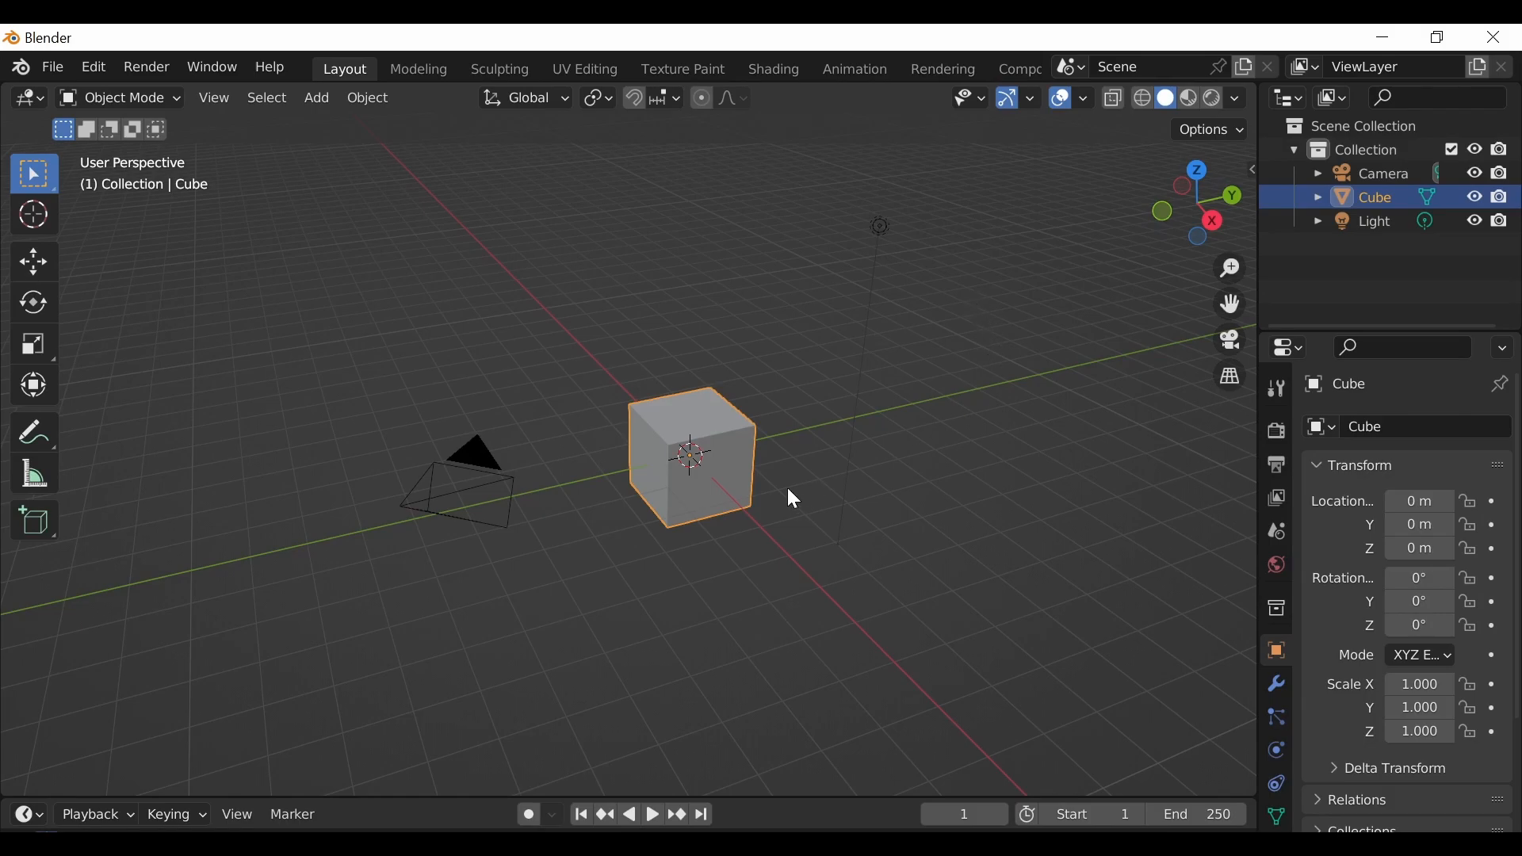
Step: Select the light, the camera and the cube one after another to identify the default objects
{"action": "left_click", "coordinate": [933, 257]}
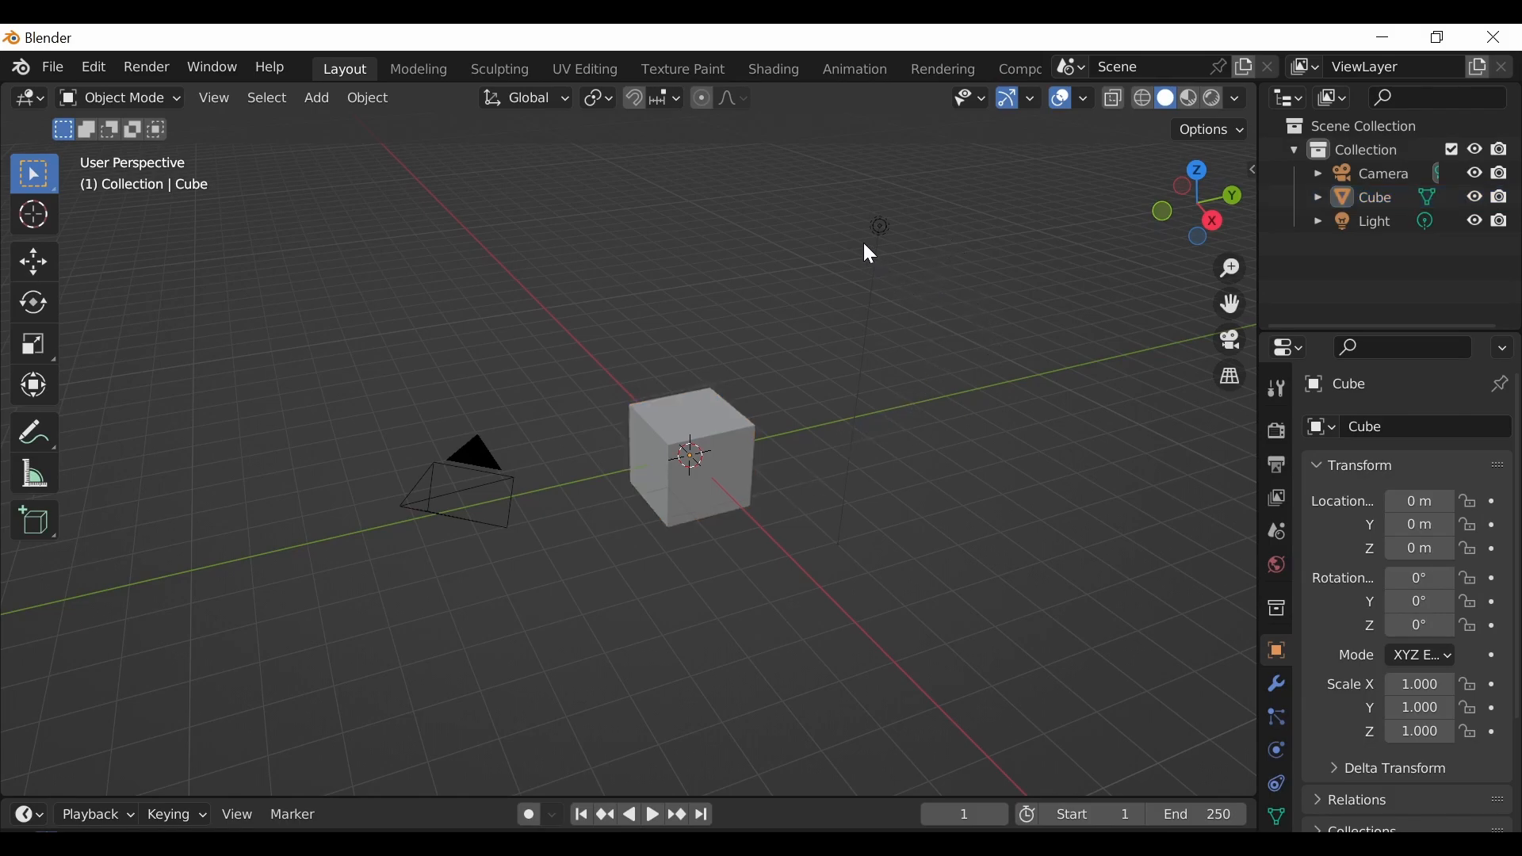
{"action": "left_click", "coordinate": [886, 230]}
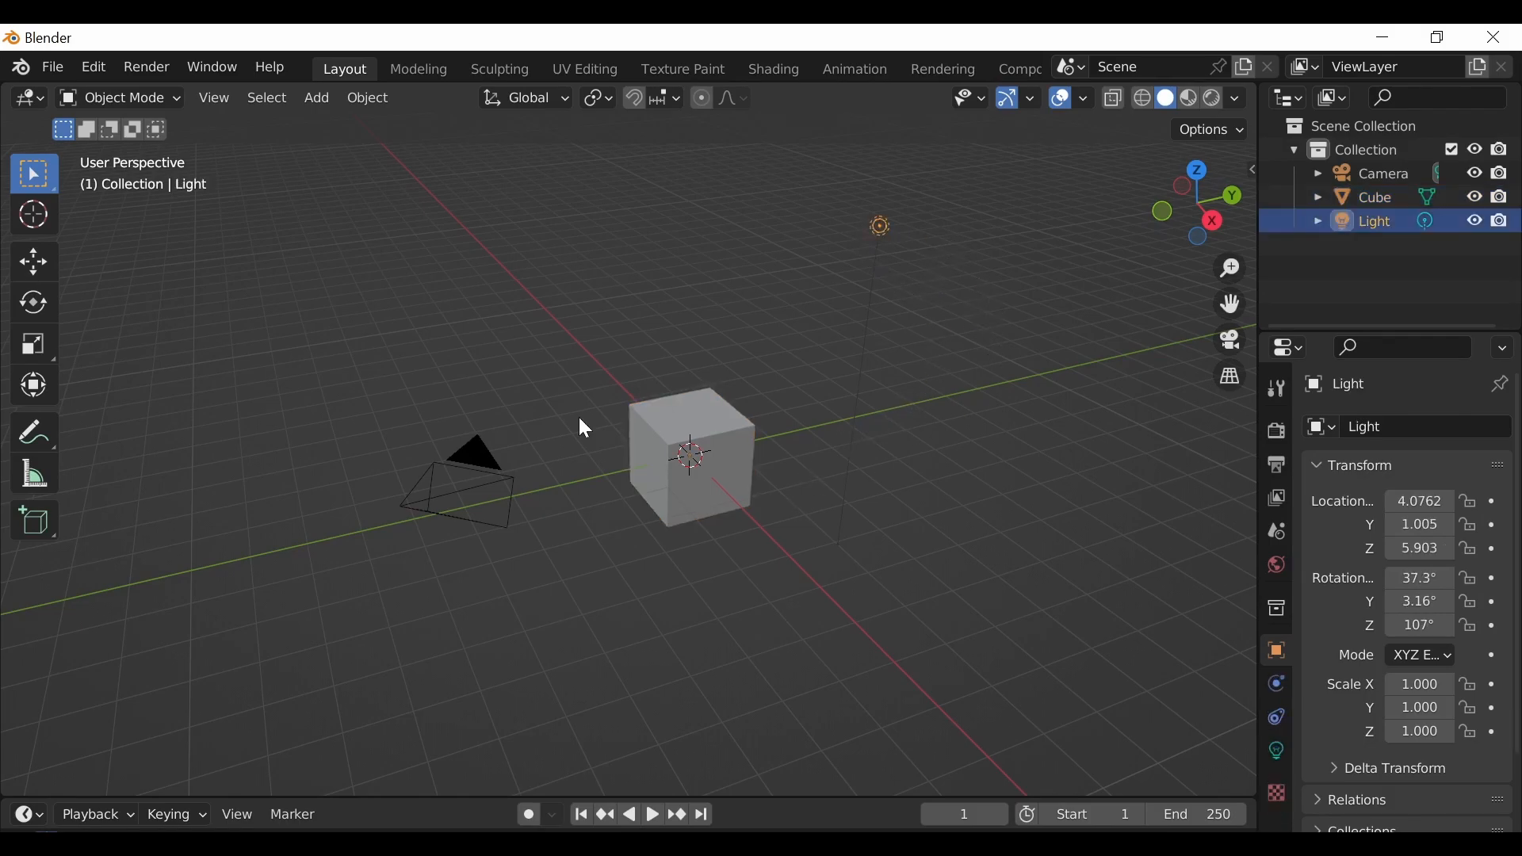
{"action": "left_click", "coordinate": [475, 464]}
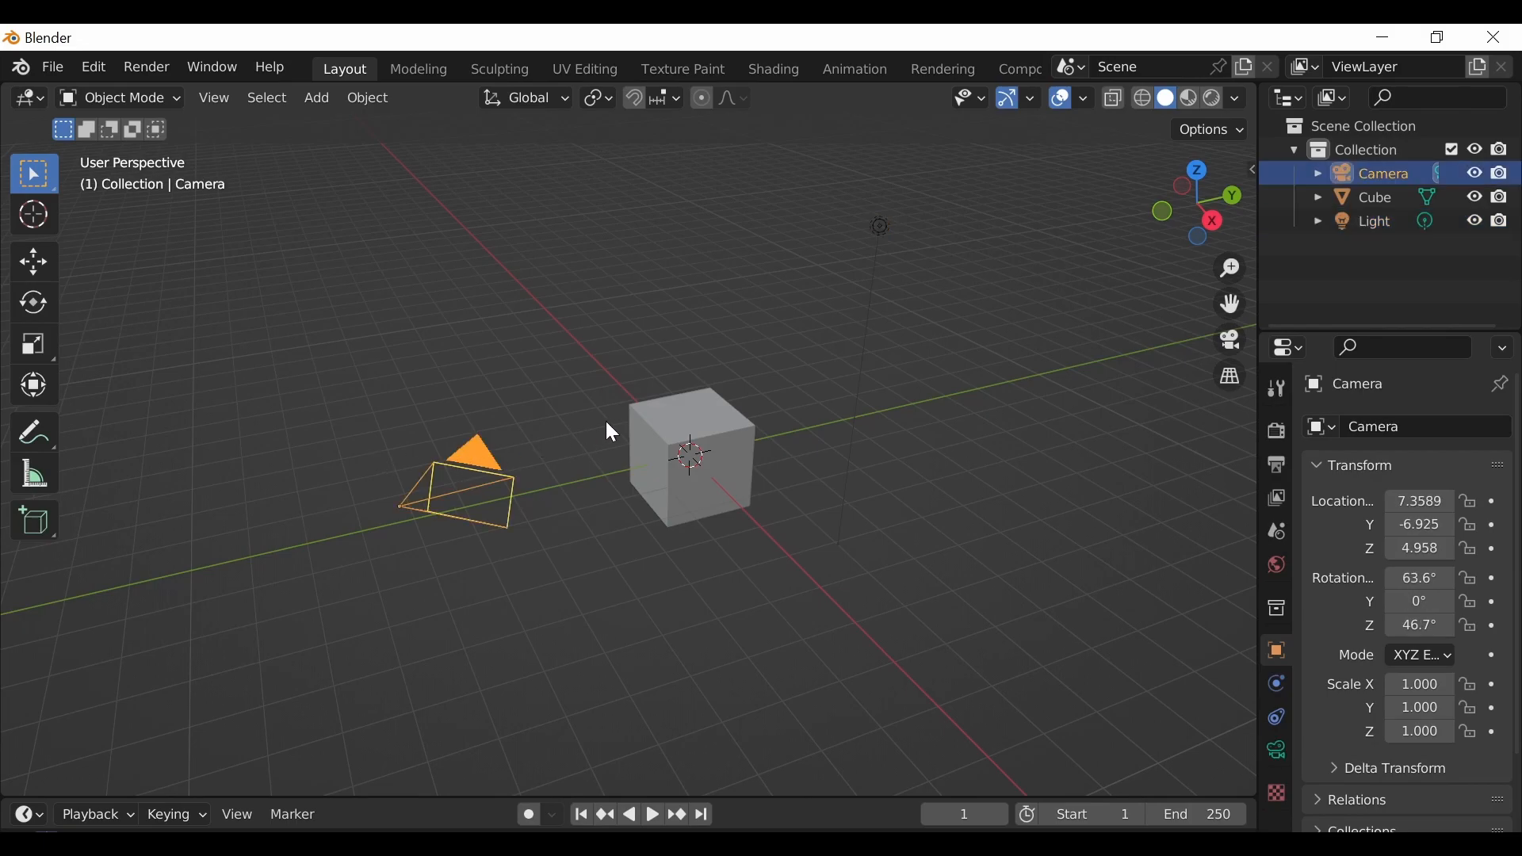
{"action": "left_click", "coordinate": [715, 446]}
{"action": "middle_click_drag", "start_coordinate": [788, 470], "coordinate": [760, 434]}
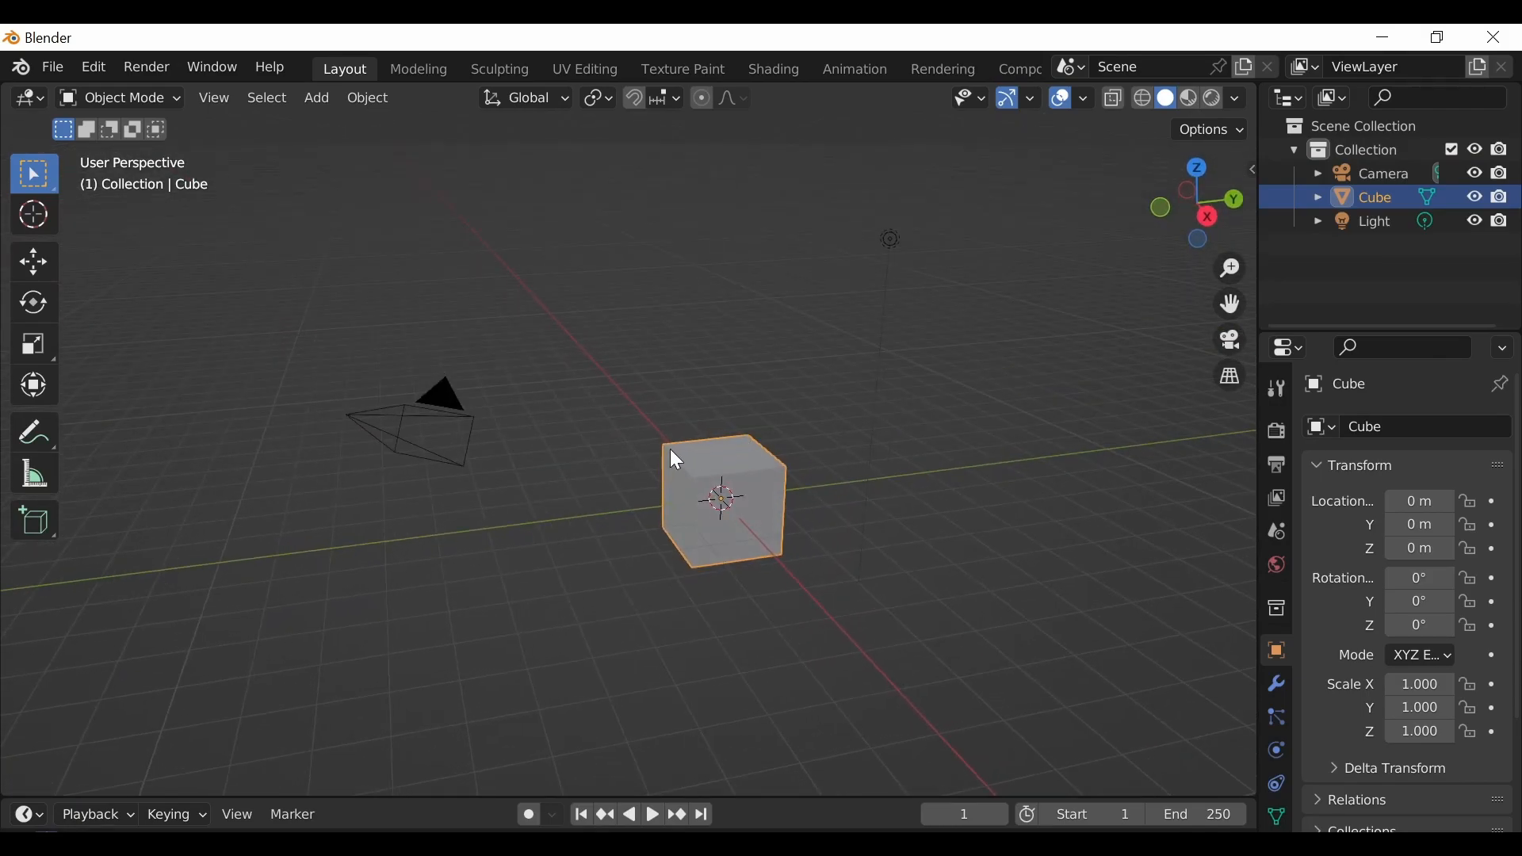
Step: Select the camera, look at the cube through the camera view, and return to the user perspective
{"action": "left_click", "coordinate": [444, 400]}
{"action": "middle_click_drag", "start_coordinate": [554, 435], "coordinate": [653, 462]}
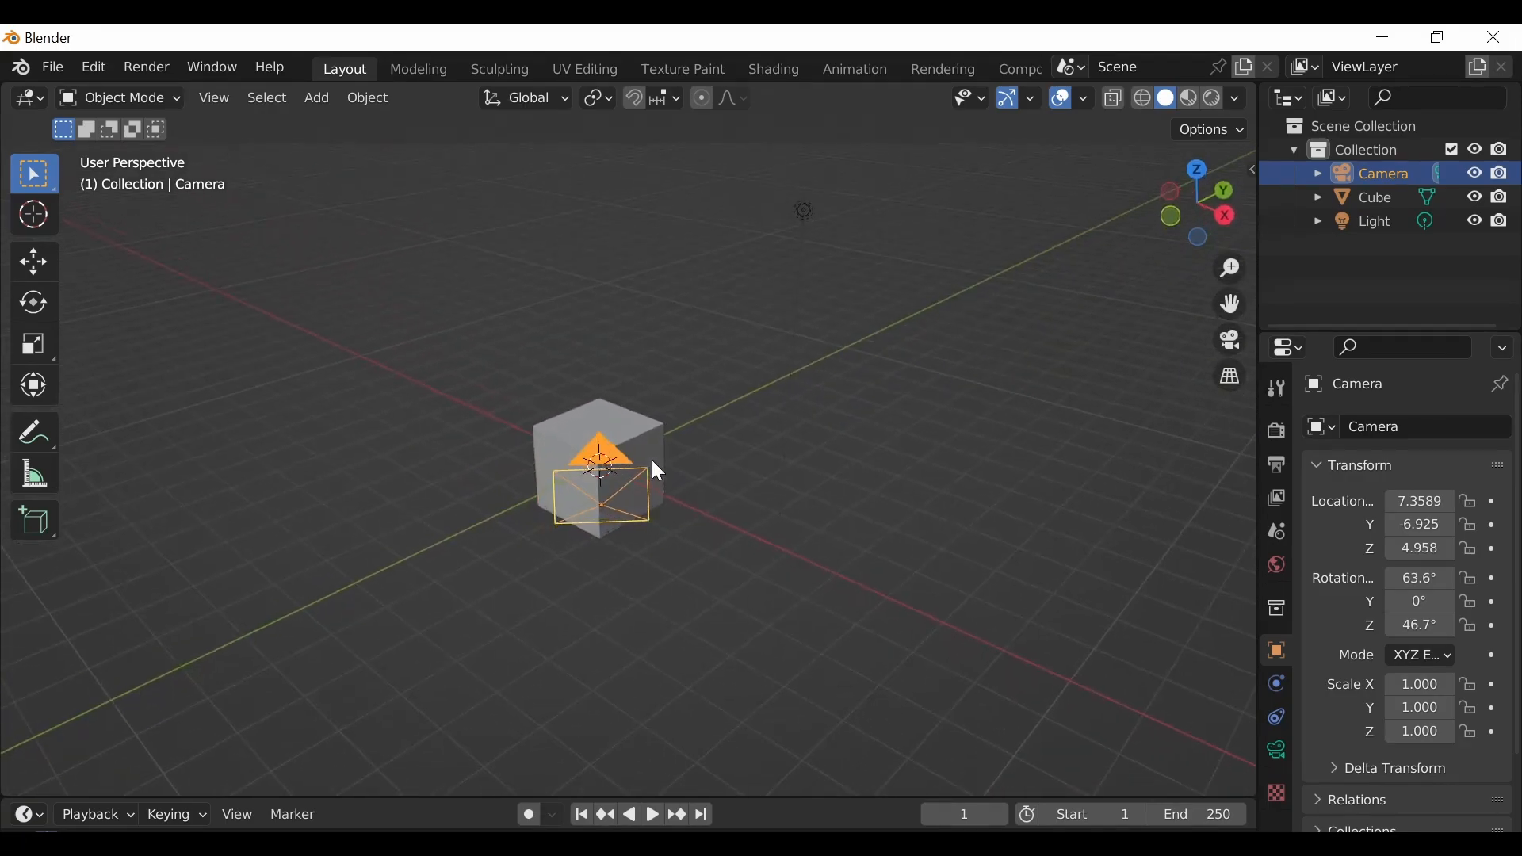
{"action": "middle_click_drag", "start_coordinate": [949, 414], "coordinate": [890, 428]}
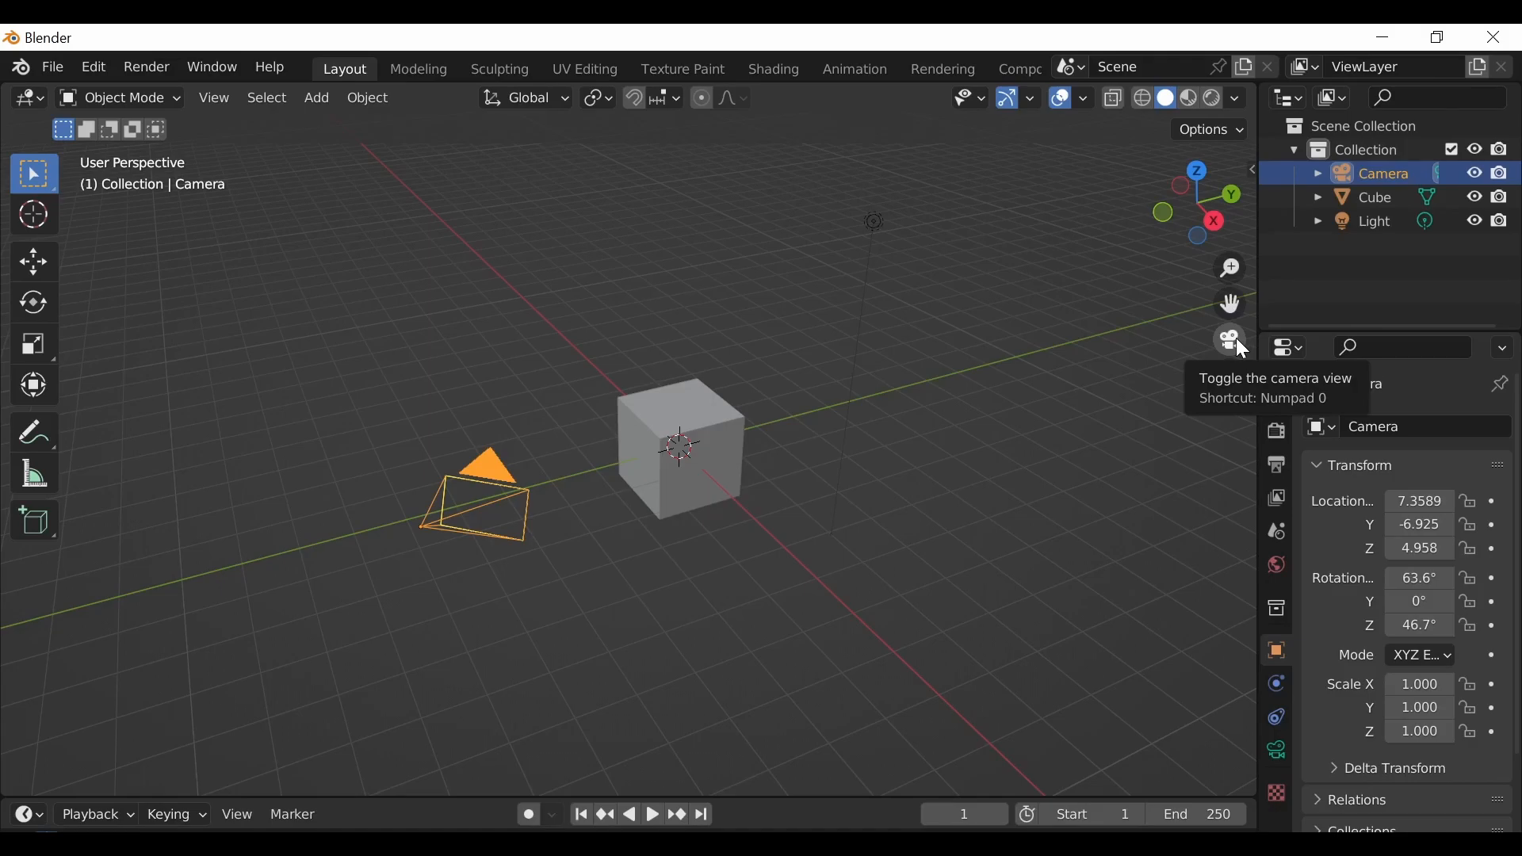
{"action": "left_click", "coordinate": [1235, 339]}
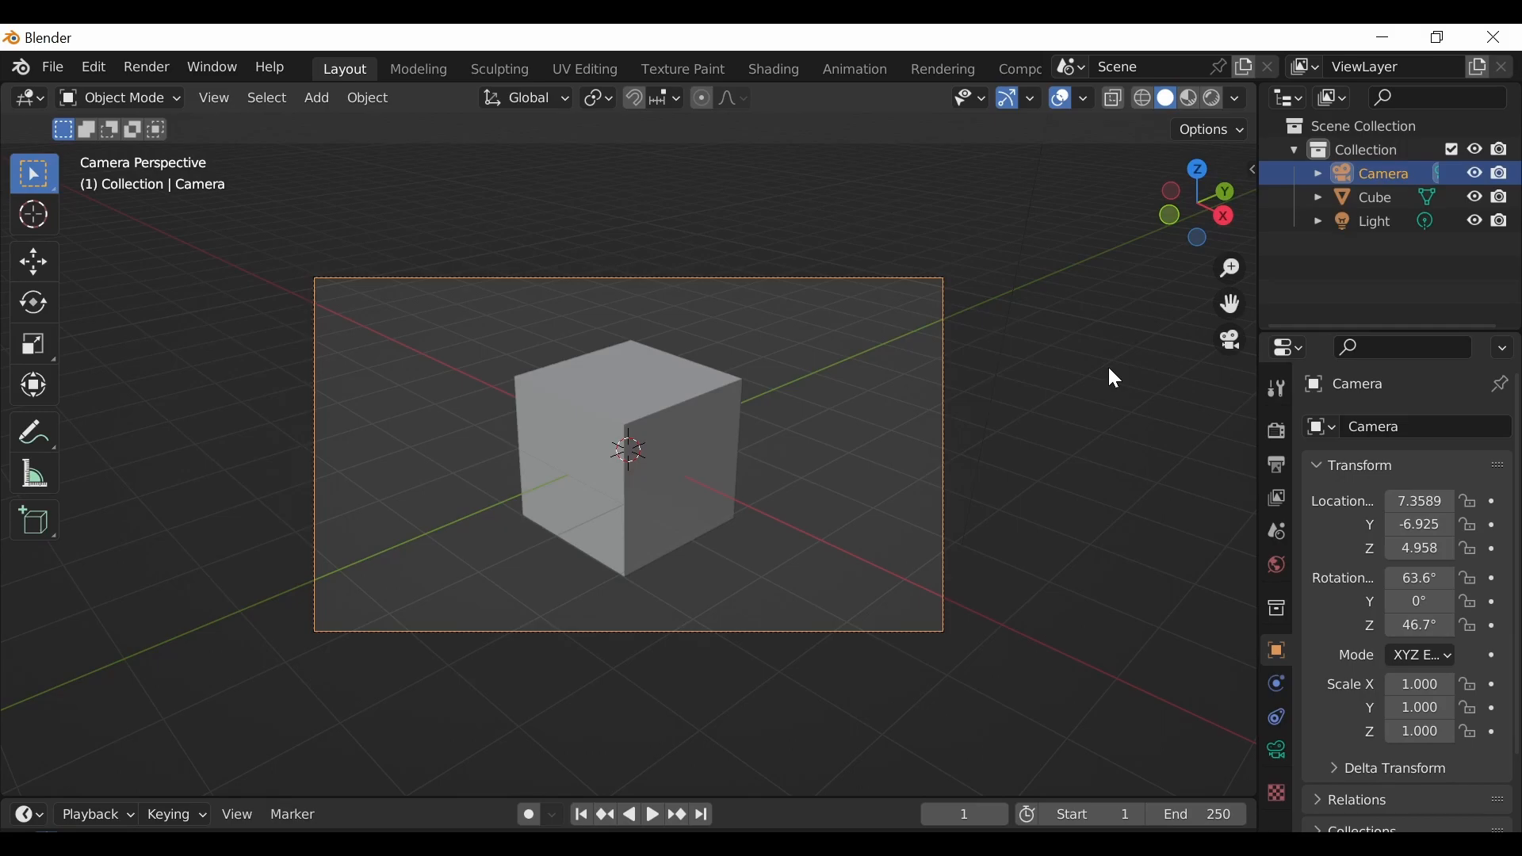
{"action": "middle_click_drag", "start_coordinate": [1115, 377], "coordinate": [1084, 388]}
{"action": "scroll", "coordinate": [1083, 387], "scroll_direction": "down", "scroll_amount": 3}
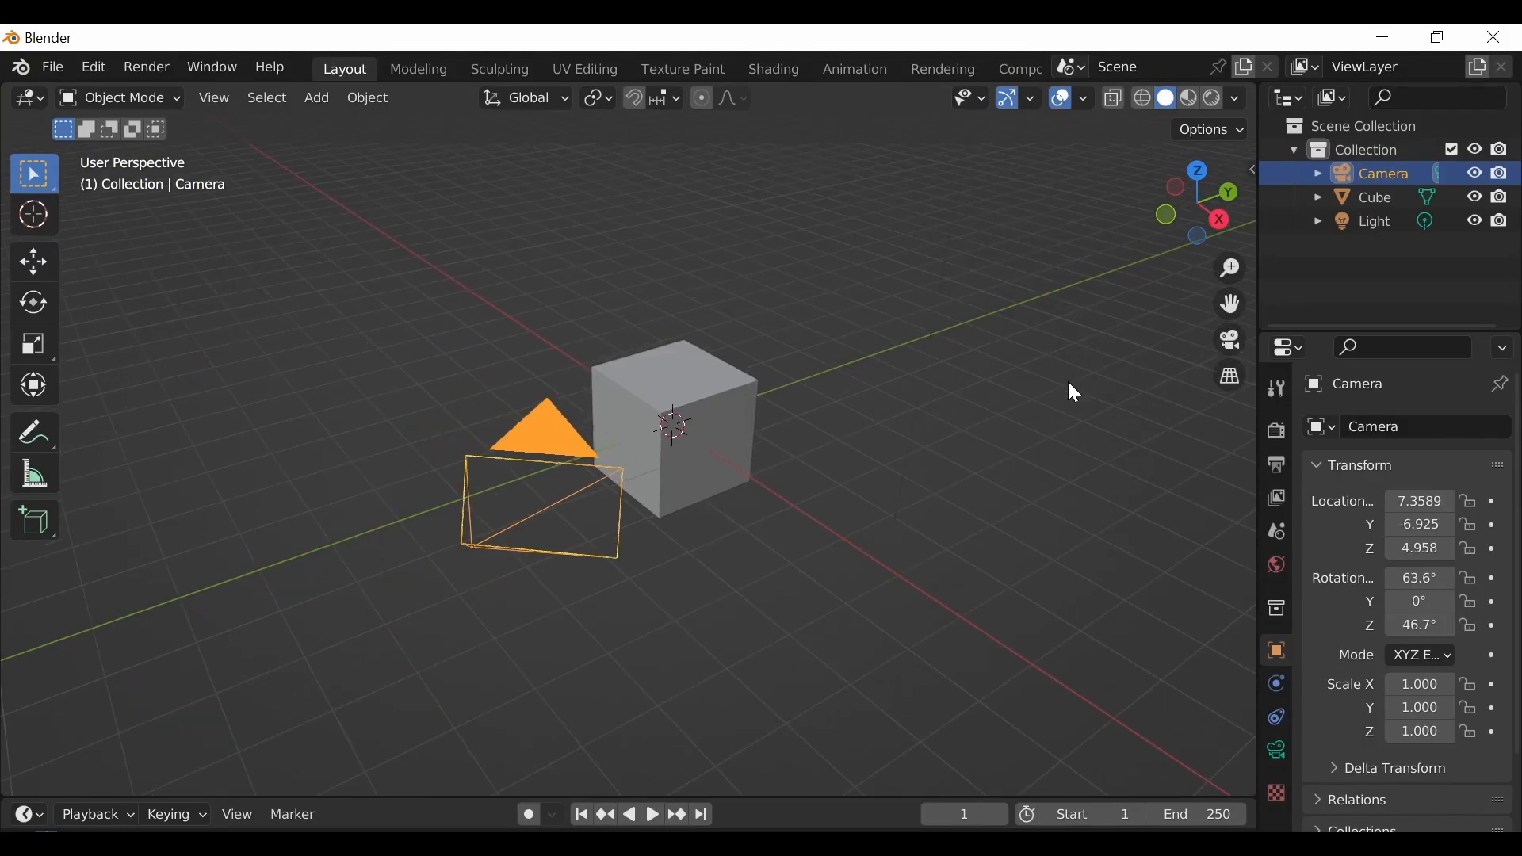
Step: Select the light, and make the cube the selected object again
{"action": "scroll", "coordinate": [1068, 383], "scroll_direction": "down", "scroll_amount": 1}
{"action": "middle_click_drag", "start_coordinate": [1035, 344], "coordinate": [854, 365], "text": "shift"}
{"action": "left_click", "coordinate": [757, 228]}
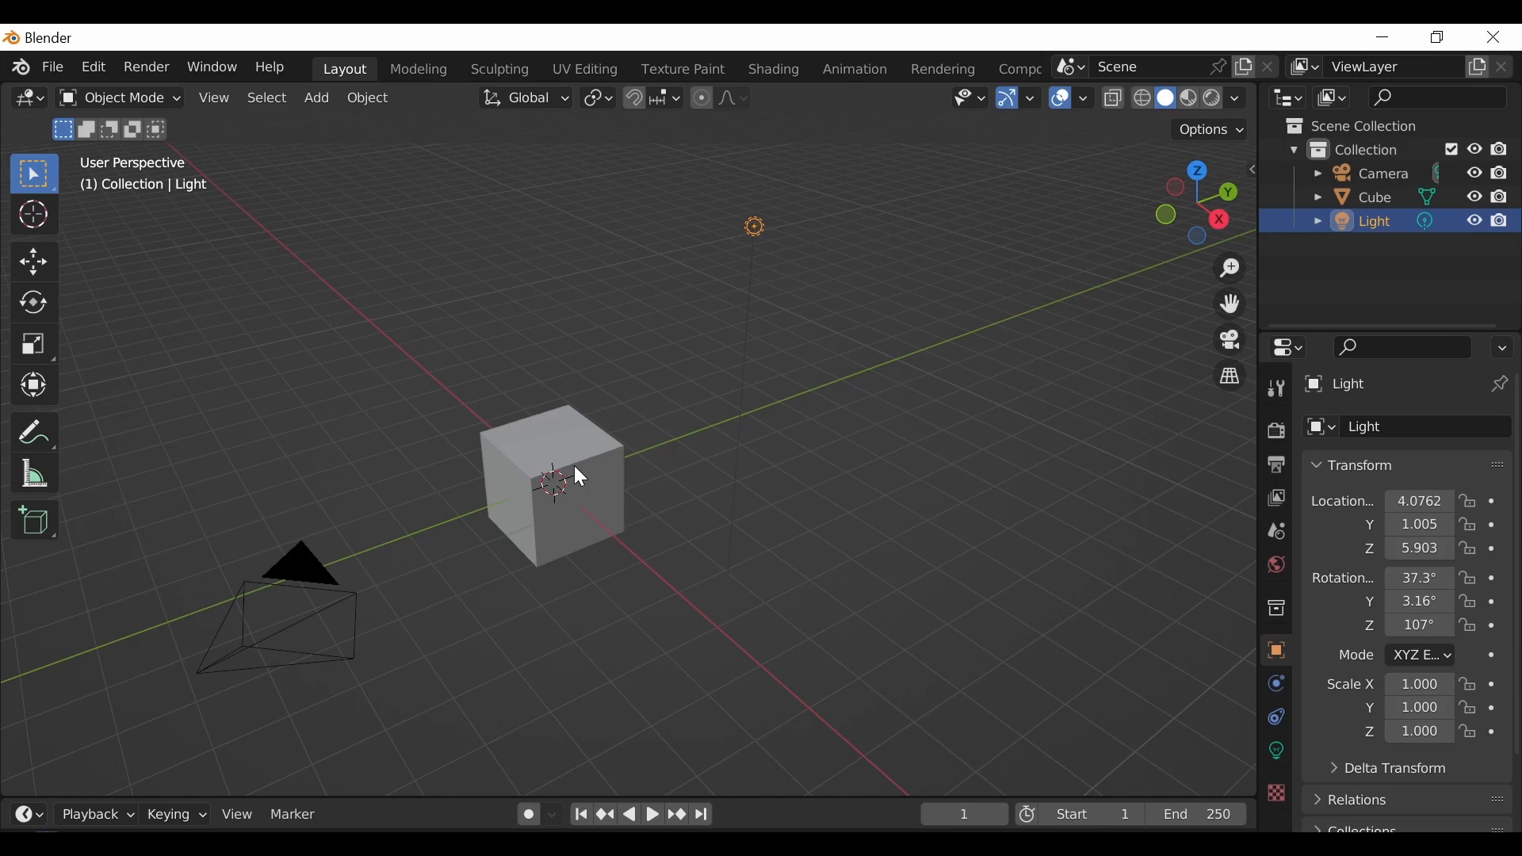
{"action": "left_click", "coordinate": [554, 441]}
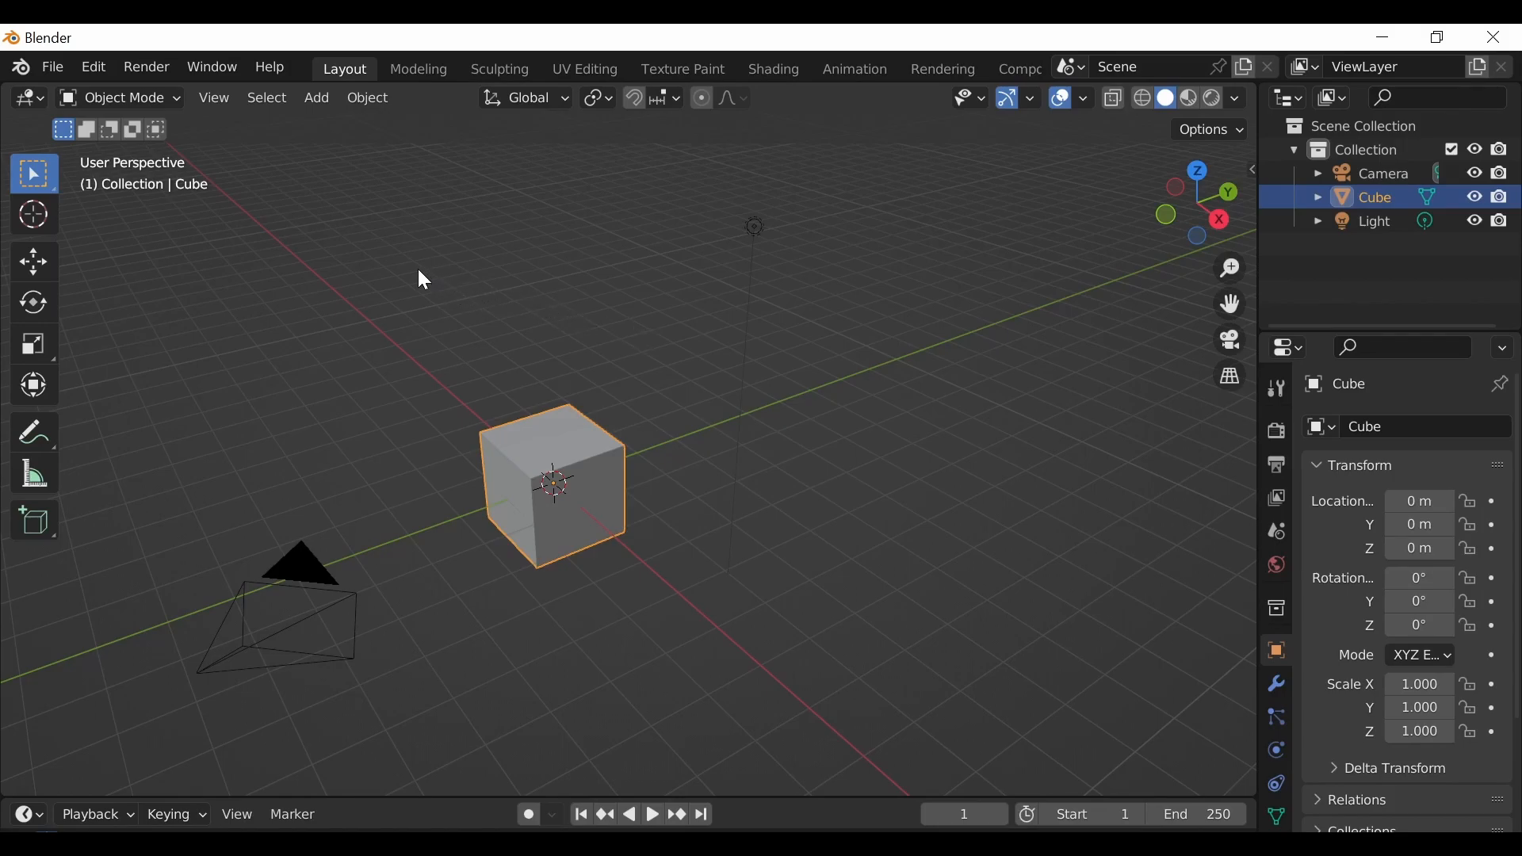
{"action": "middle_click_drag", "start_coordinate": [854, 503], "coordinate": [914, 549]}
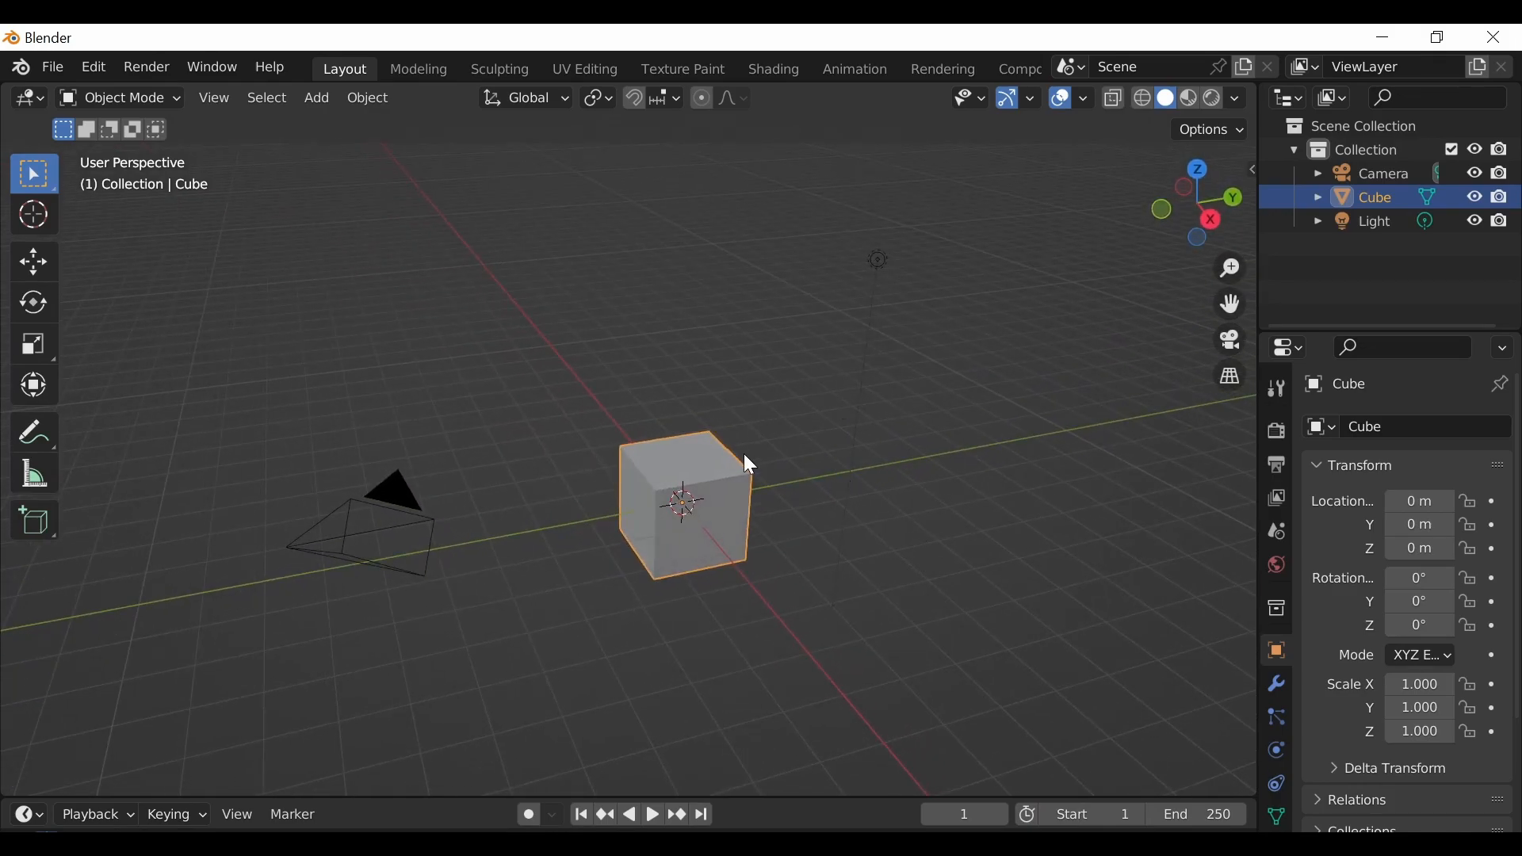
Step: Preview the cube in wireframe and material preview shading, and leave the viewport in rendered shading
{"action": "left_click", "coordinate": [1142, 98]}
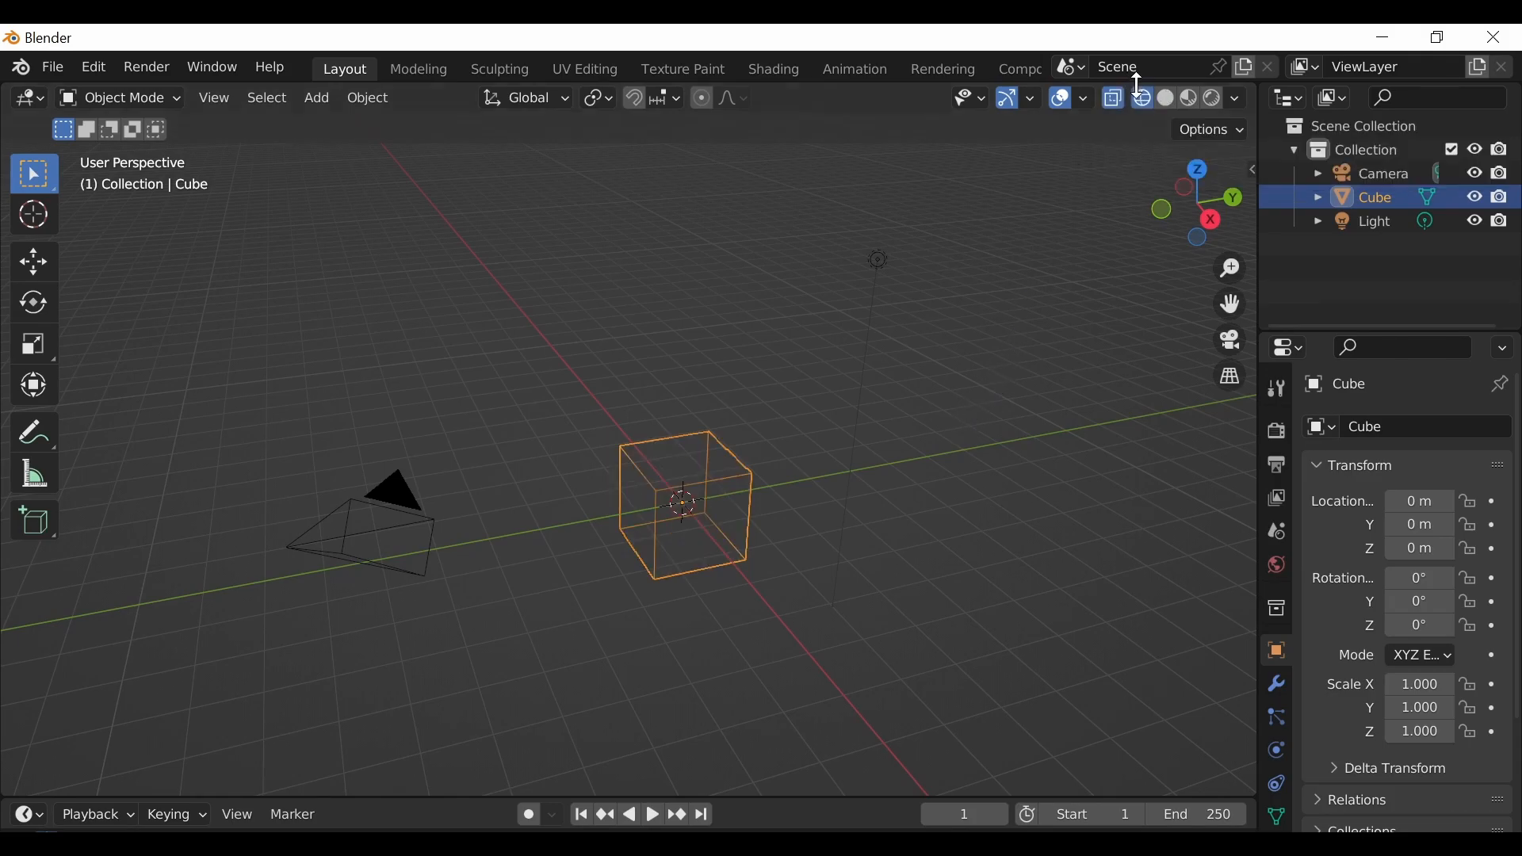
{"action": "middle_click_drag", "start_coordinate": [868, 386], "coordinate": [817, 457]}
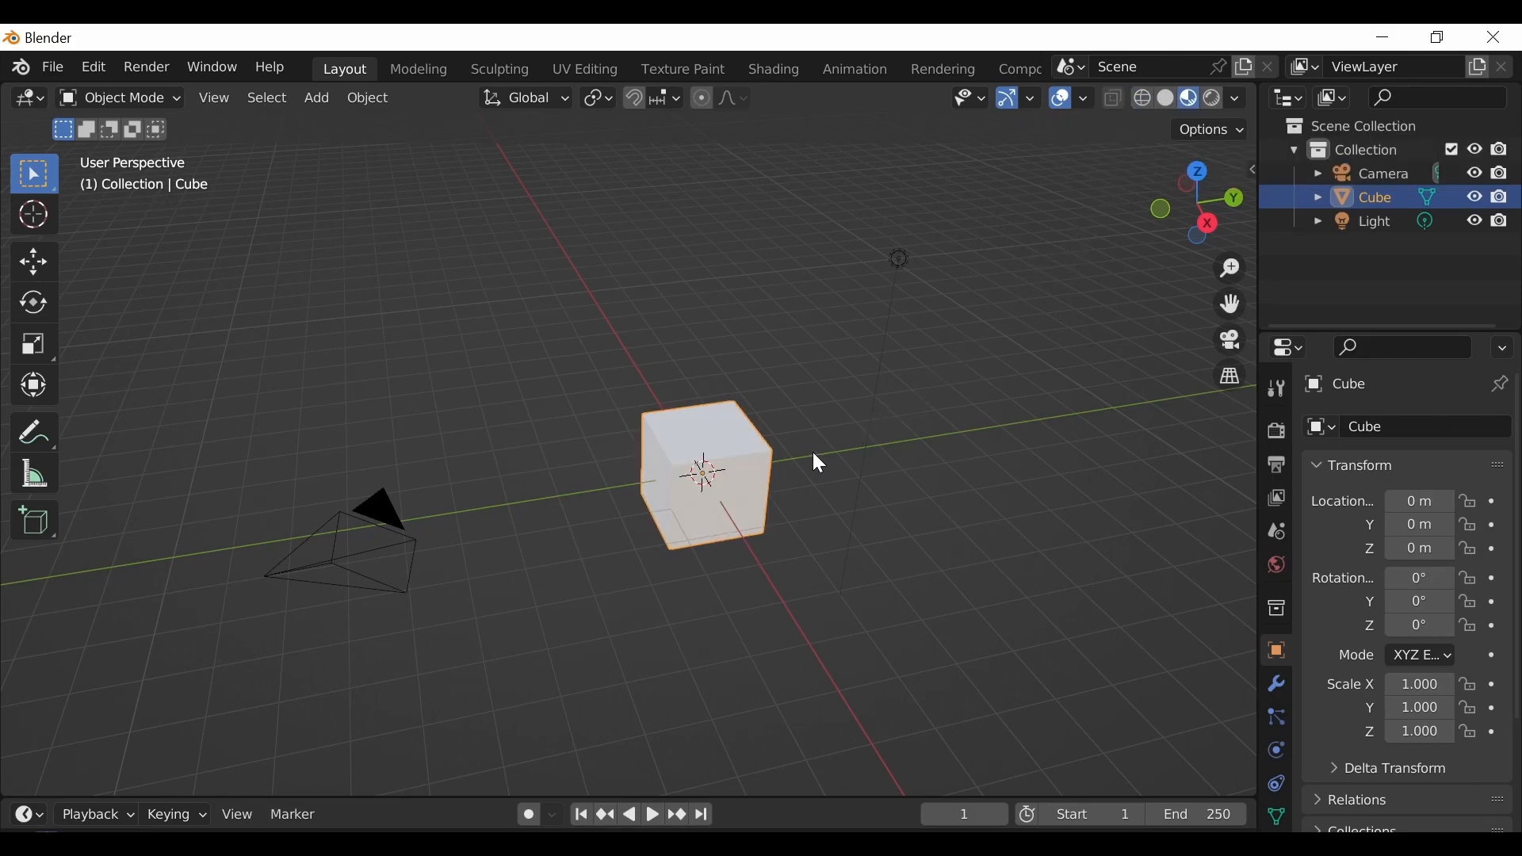
{"action": "middle_click_drag", "start_coordinate": [817, 463], "coordinate": [773, 427]}
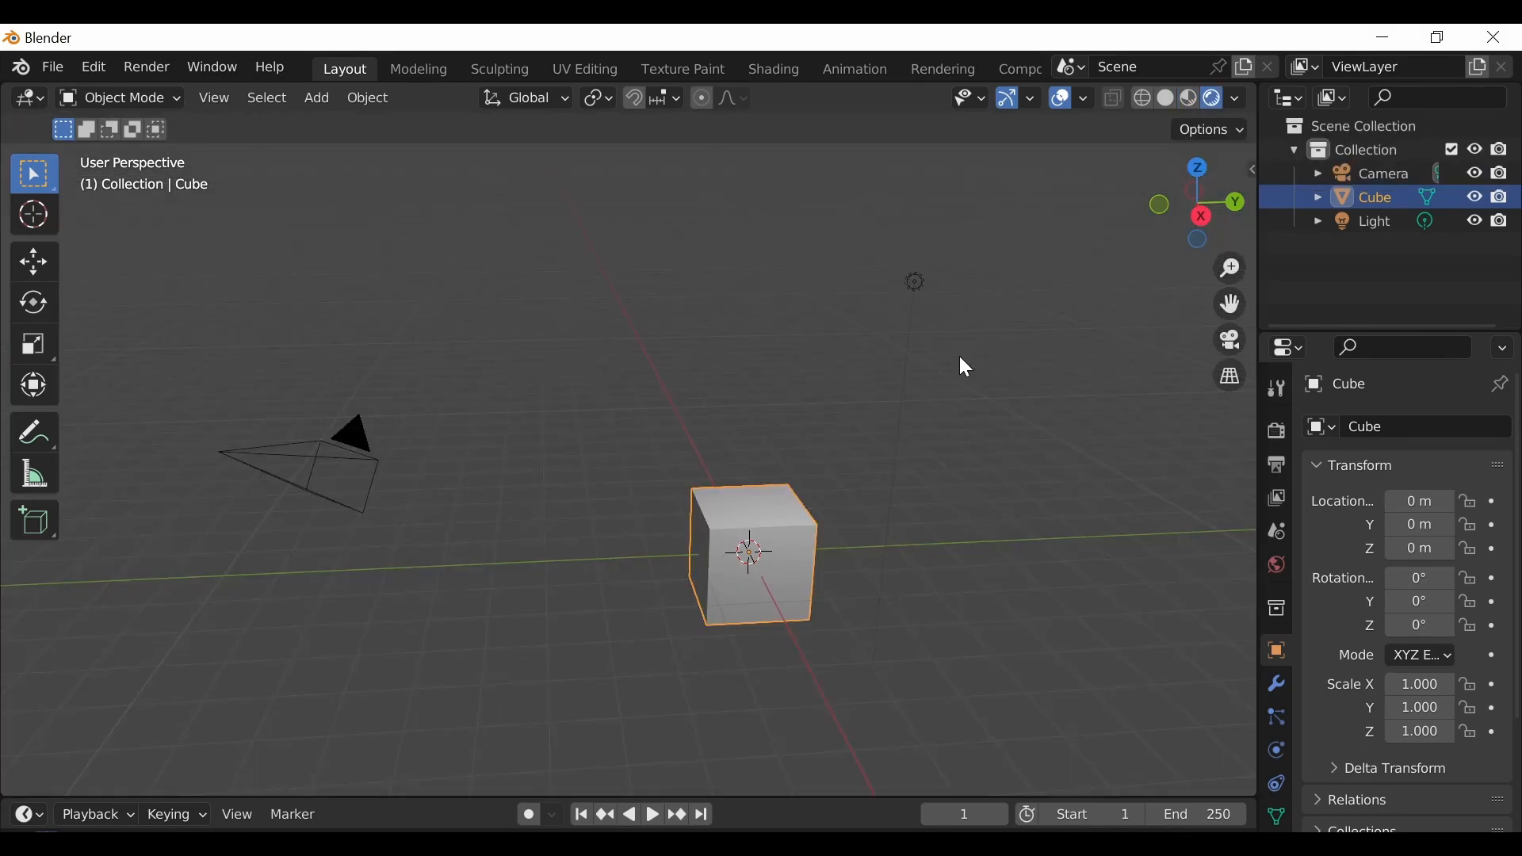
{"action": "middle_click_drag", "start_coordinate": [960, 358], "coordinate": [953, 392]}
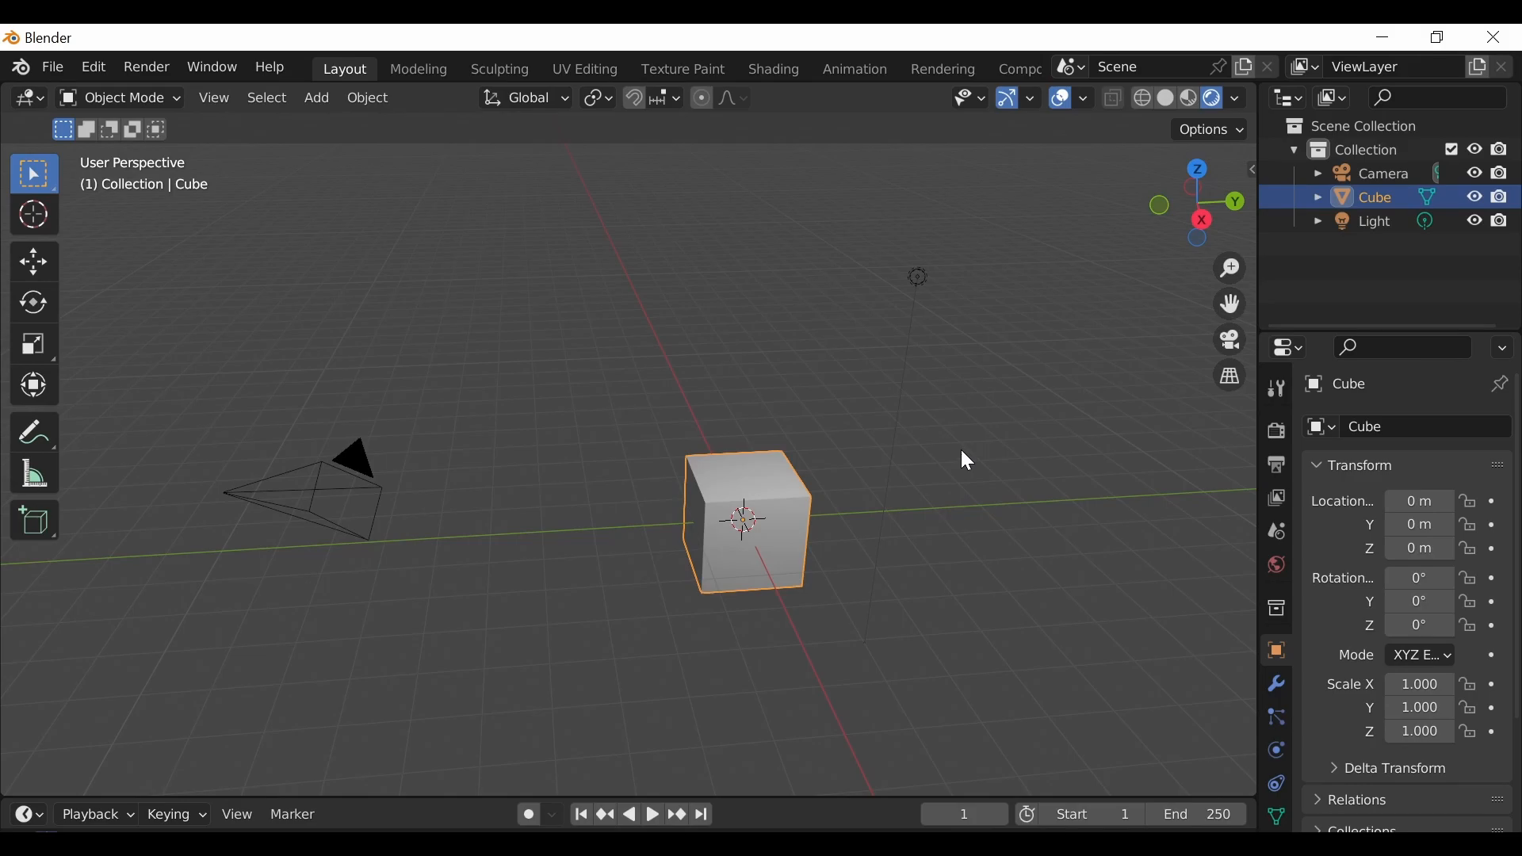
Step: Look through the object types that can be added, and add a plane mesh to the scene
{"action": "key", "text": "shift+a"}
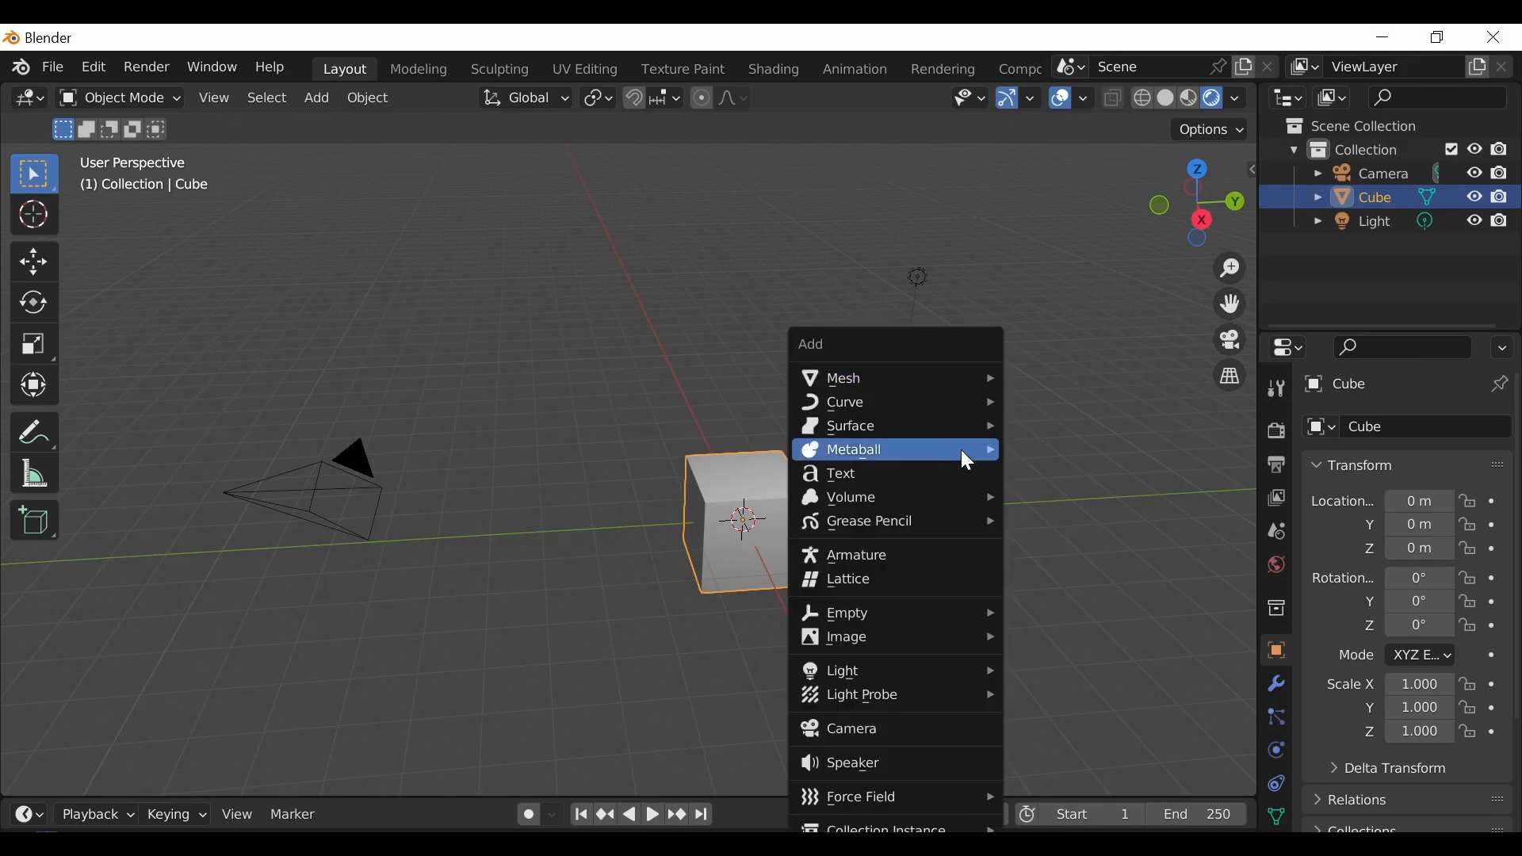
{"action": "mouse_move", "coordinate": [961, 451]}
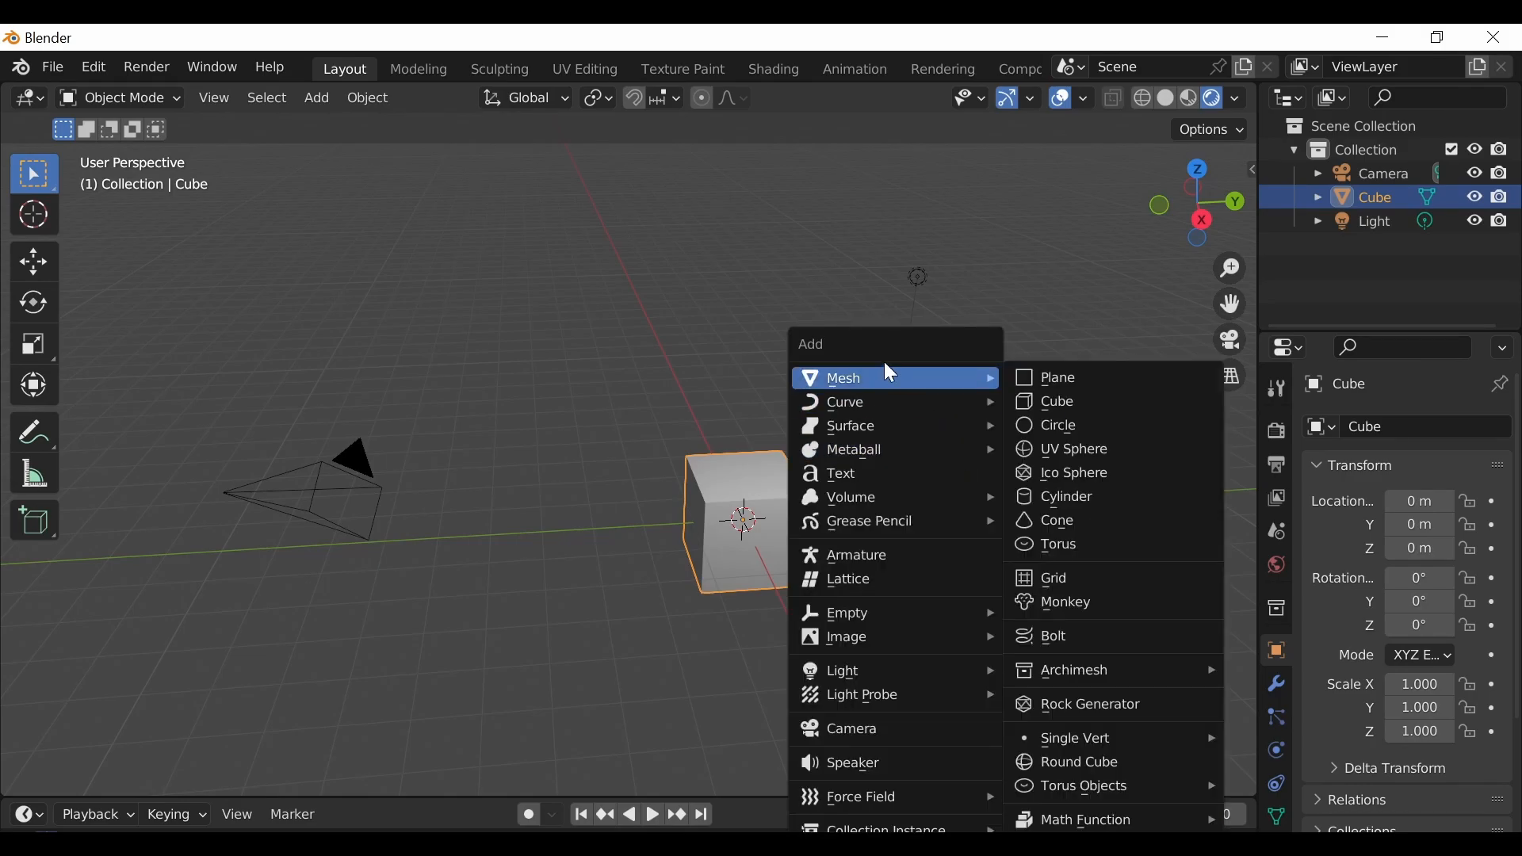
{"action": "left_click", "coordinate": [327, 97]}
{"action": "left_click", "coordinate": [315, 92]}
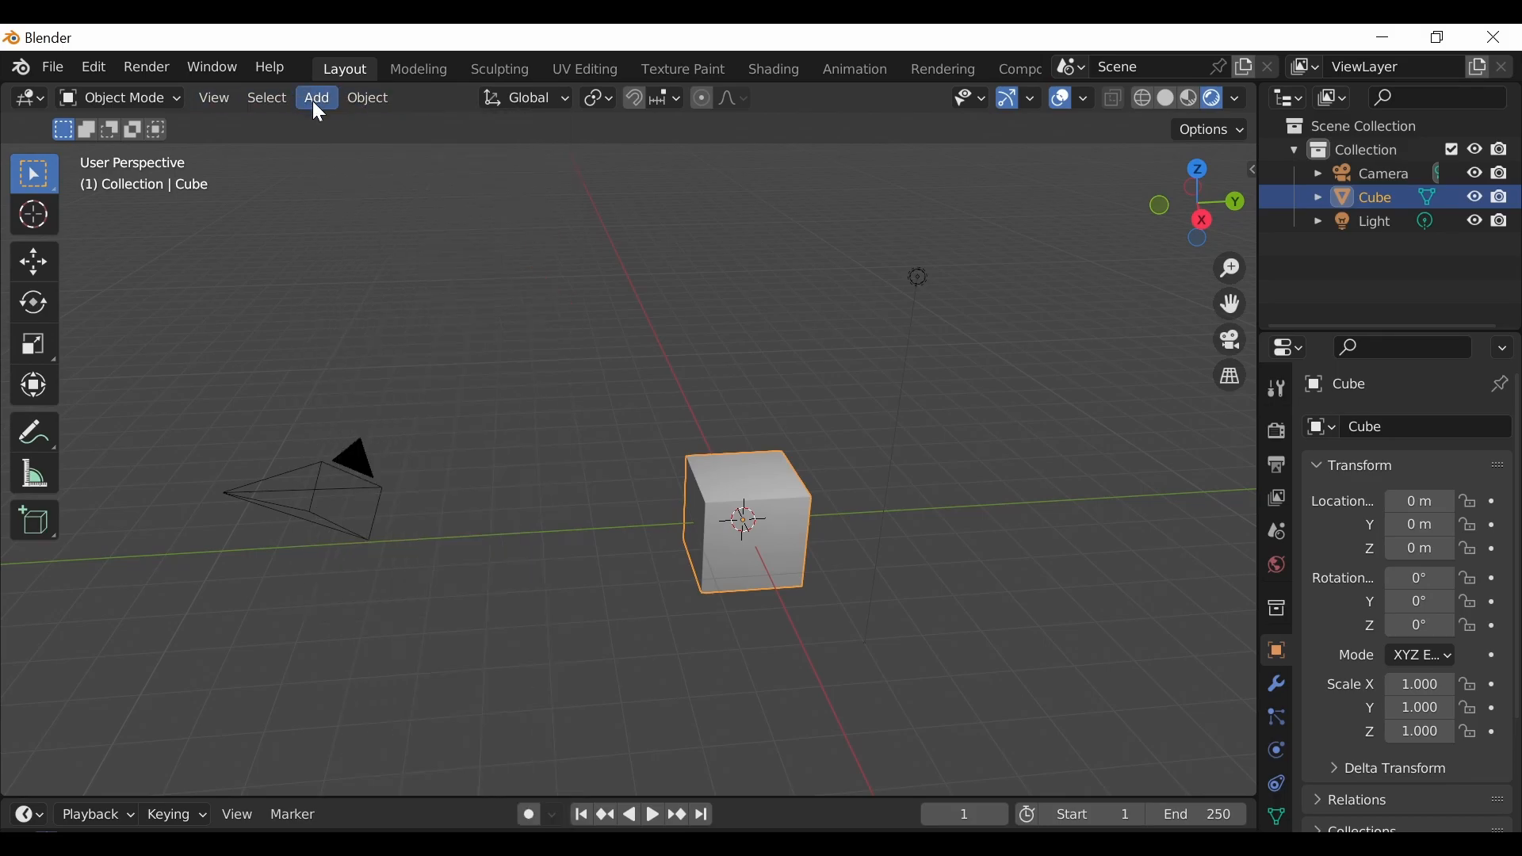
{"action": "left_click", "coordinate": [317, 97]}
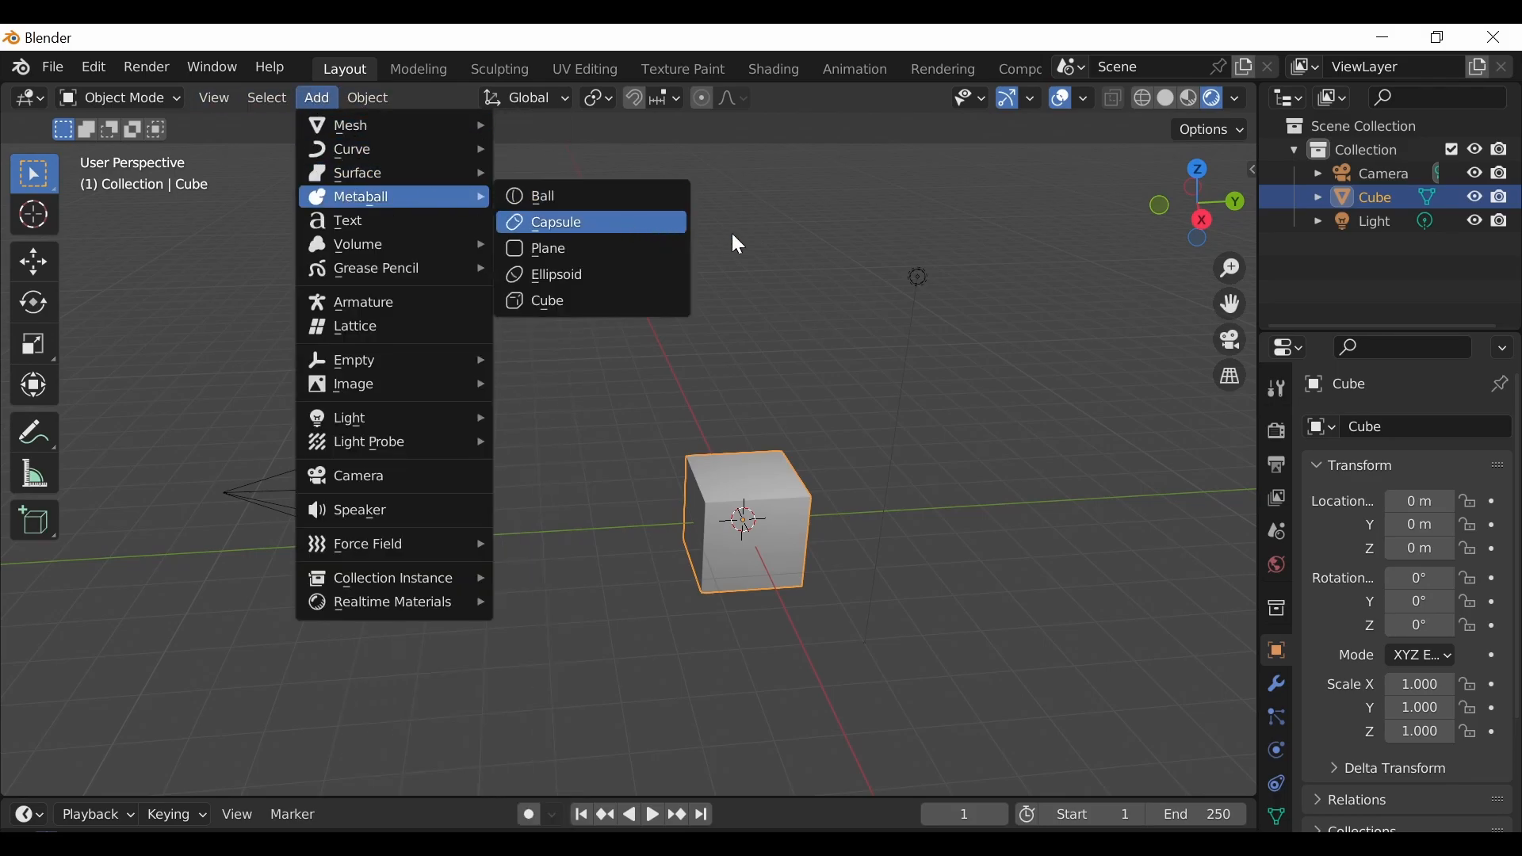
{"action": "key", "text": "shift+a"}
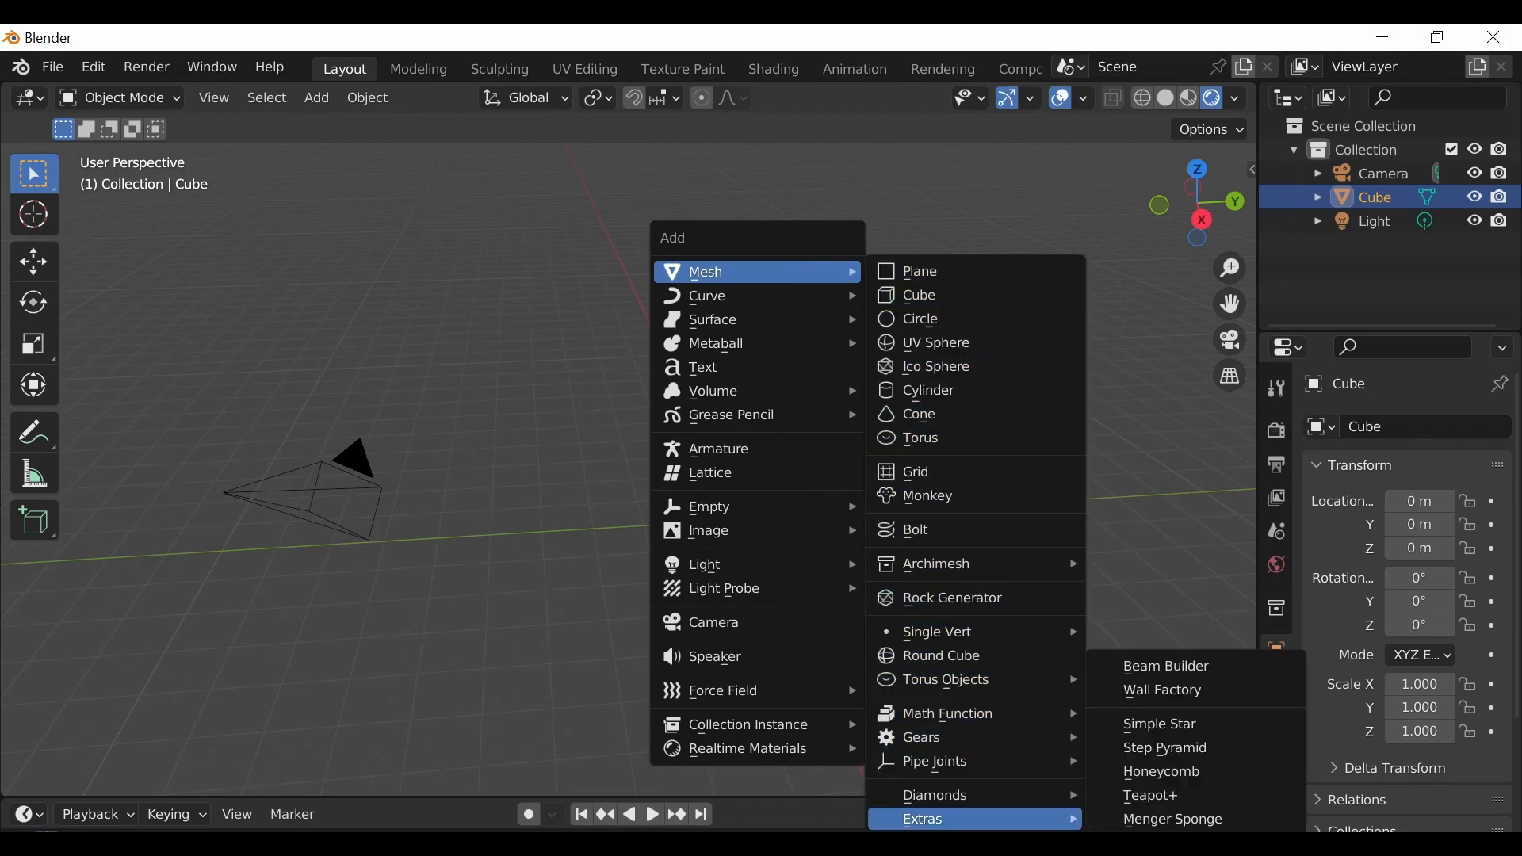
{"action": "mouse_move", "coordinate": [944, 835]}
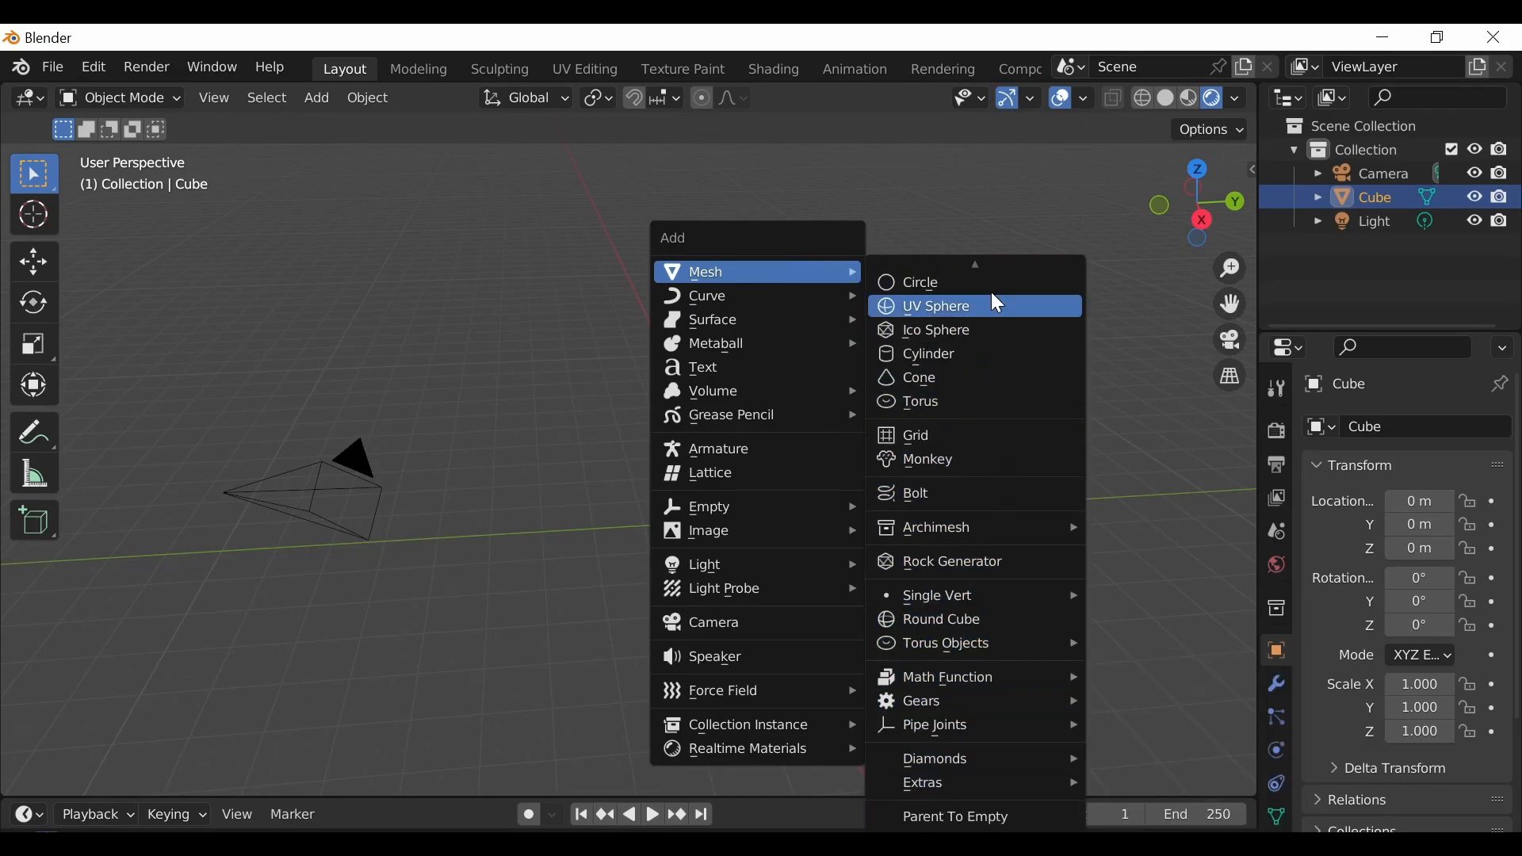
{"action": "mouse_move", "coordinate": [980, 262]}
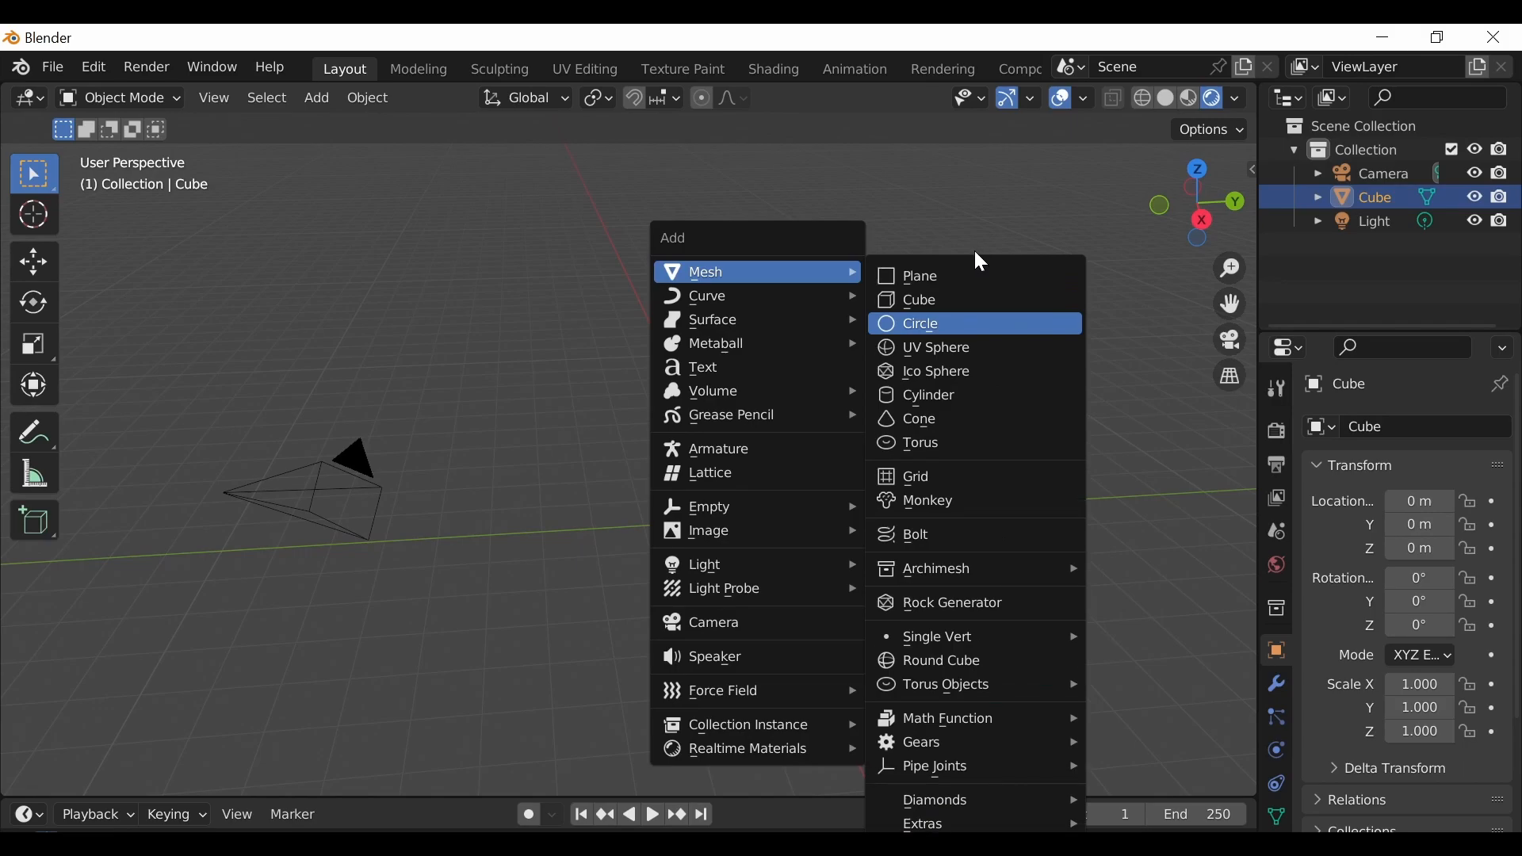
{"action": "left_click", "coordinate": [940, 287]}
Step: Try scaling the plane uniformly to about 10.3 times its size, and undo the scaling
{"action": "mouse_move", "coordinate": [966, 496]}
{"action": "middle_mouse_down"}
{"action": "mouse_move", "coordinate": [995, 473]}
{"action": "mouse_move", "coordinate": [1012, 496]}
{"action": "mouse_move", "coordinate": [1036, 463]}
{"action": "mouse_move", "coordinate": [998, 412]}
{"action": "mouse_move", "coordinate": [951, 483]}
{"action": "middle_mouse_up"}
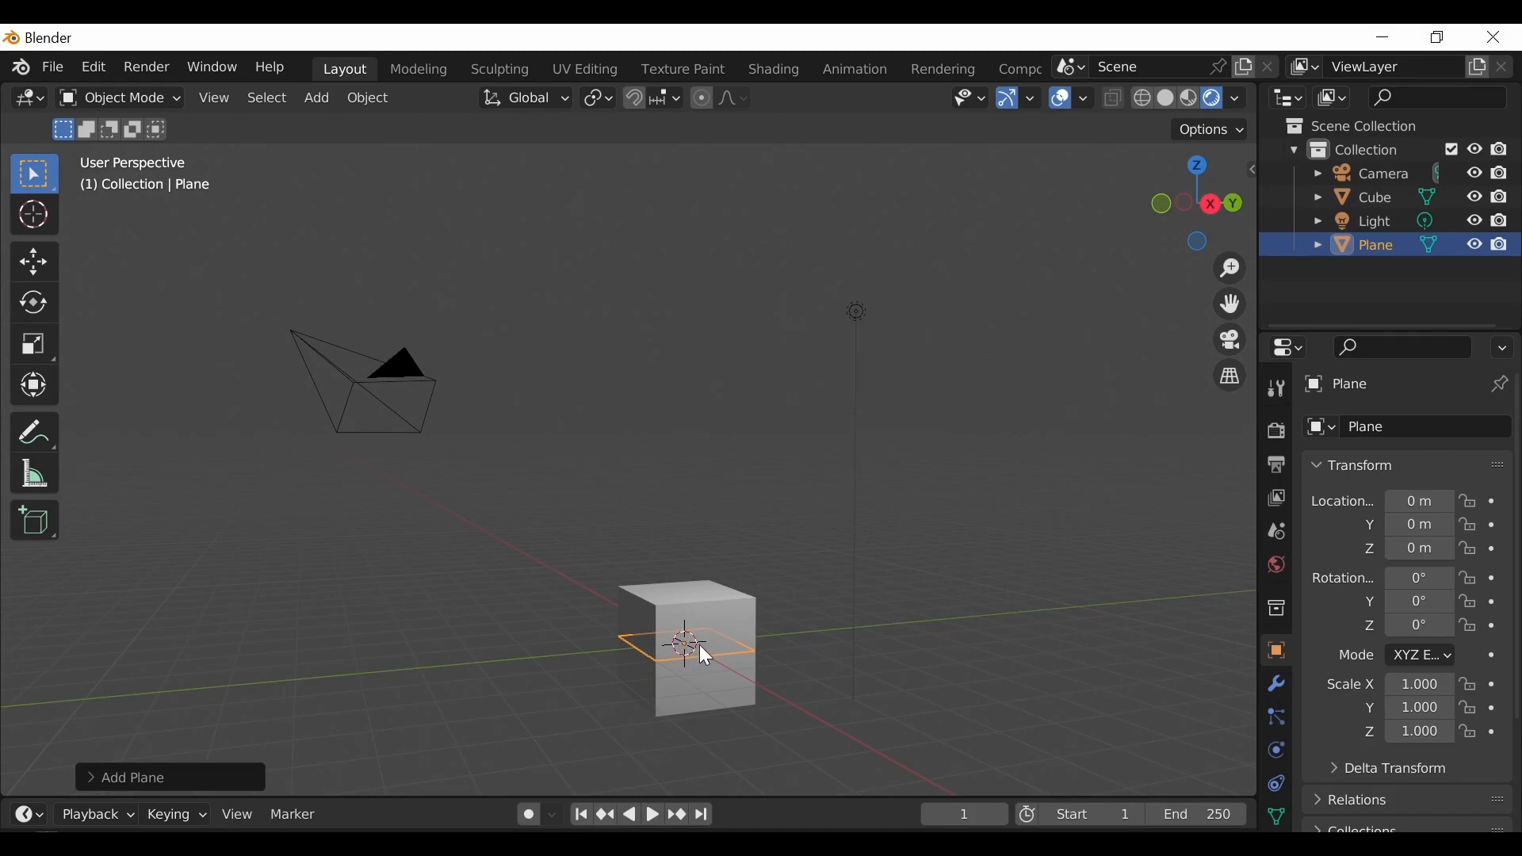
{"action": "scroll", "coordinate": [693, 640], "scroll_direction": "up", "scroll_amount": 3}
{"action": "middle_click_drag", "start_coordinate": [847, 674], "coordinate": [806, 452], "text": "shift"}
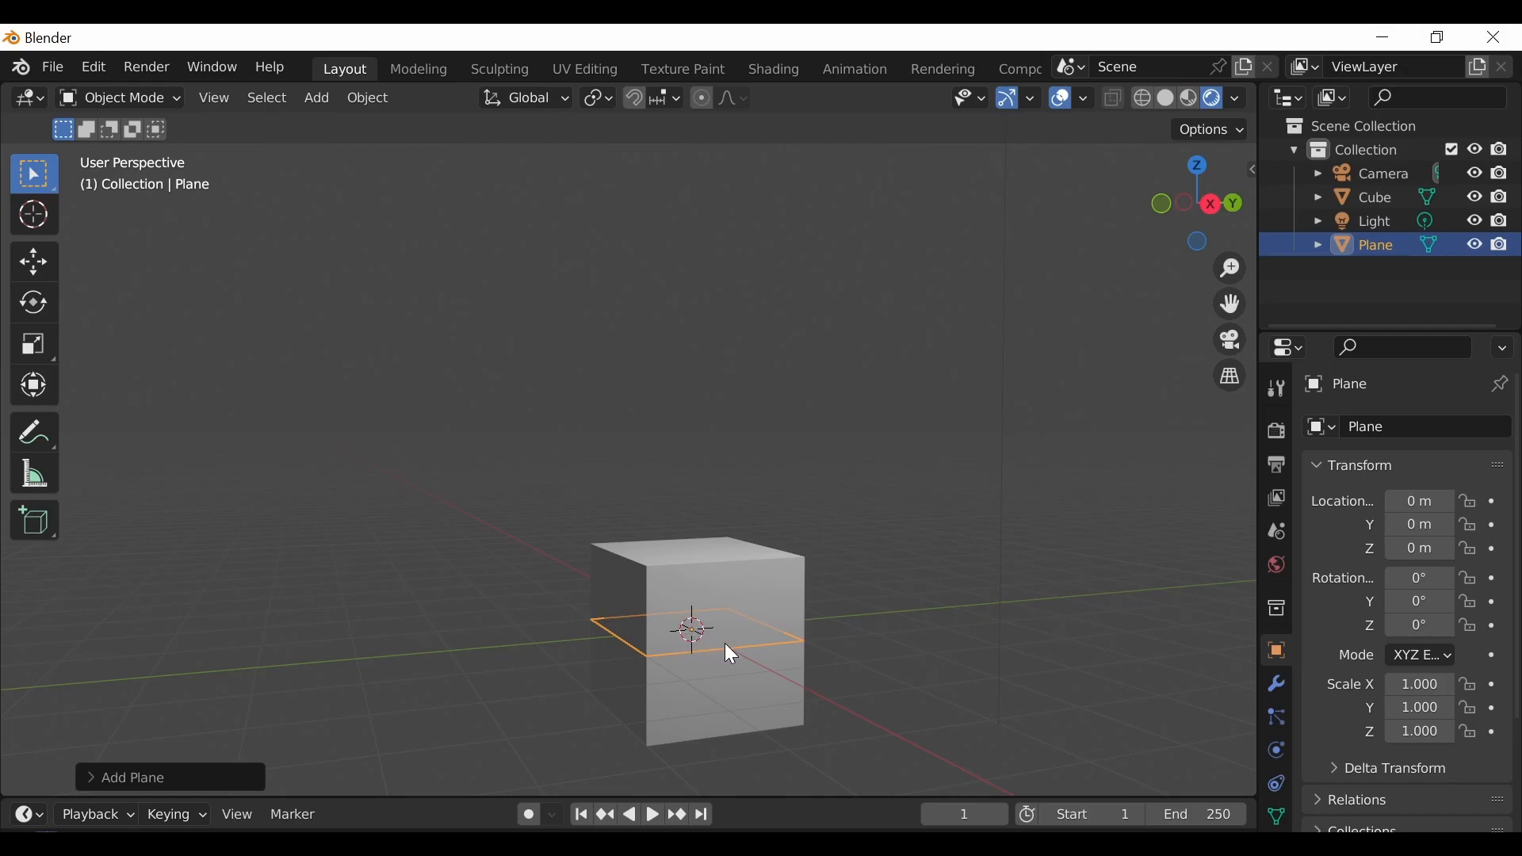
{"action": "mouse_move", "coordinate": [901, 625]}
{"action": "middle_mouse_down"}
{"action": "mouse_move", "coordinate": [850, 605]}
{"action": "mouse_move", "coordinate": [929, 652]}
{"action": "mouse_move", "coordinate": [911, 634]}
{"action": "middle_mouse_up"}
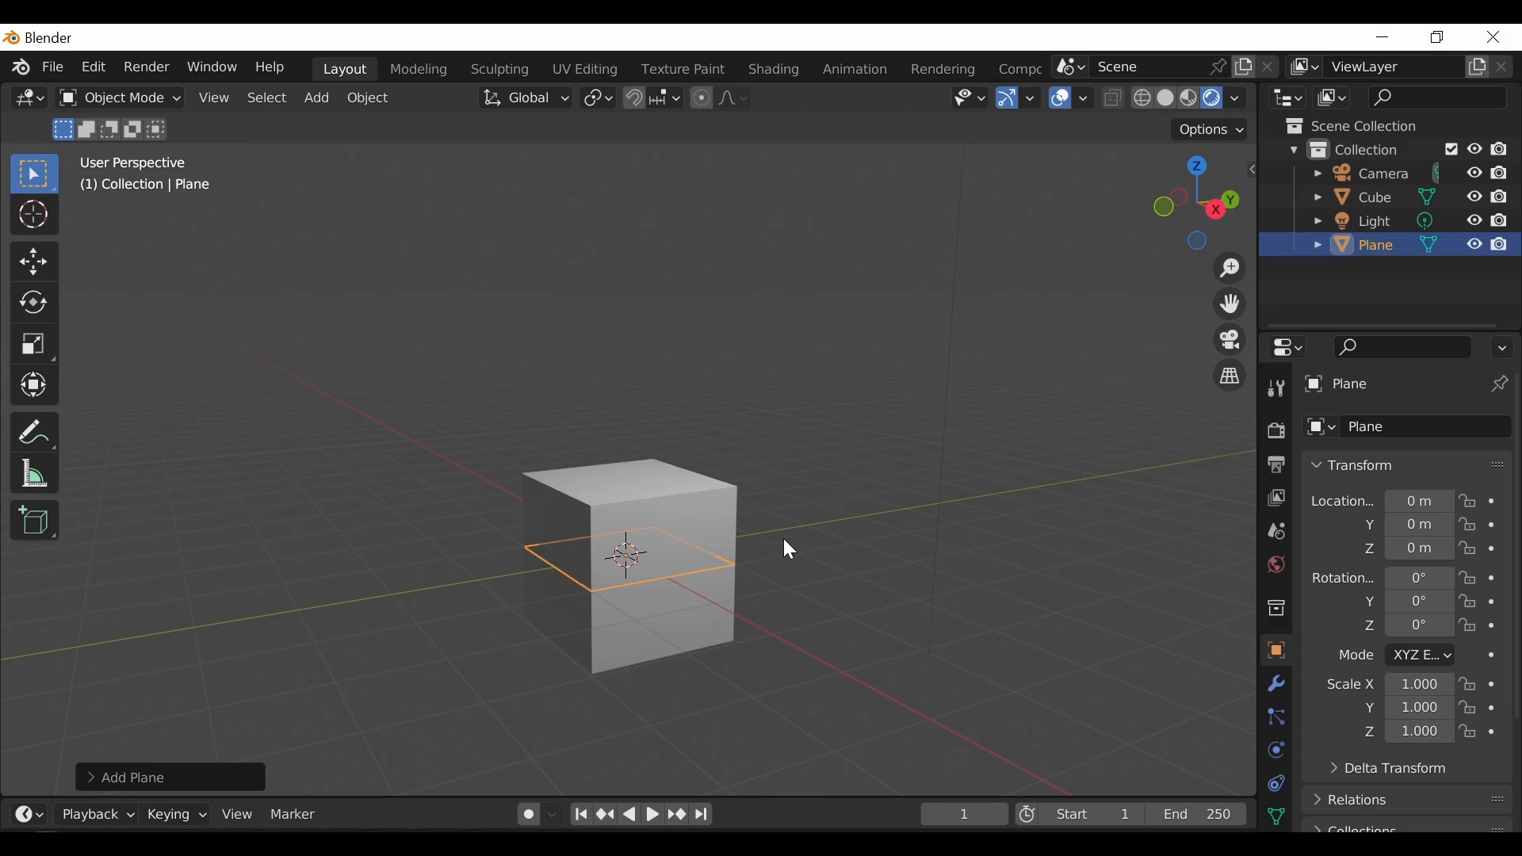
{"action": "key", "text": "s"}
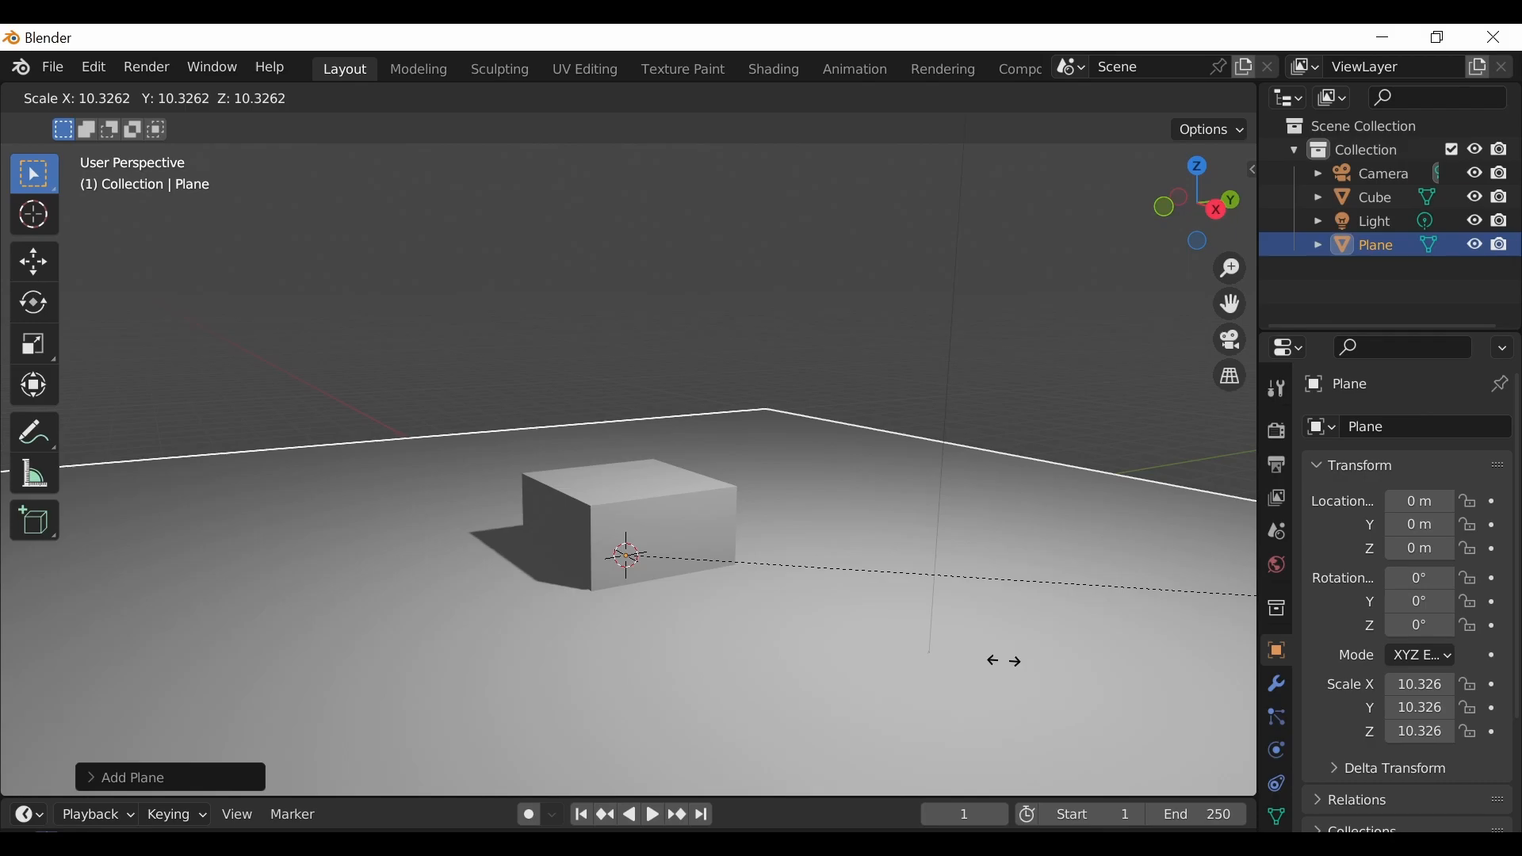
{"action": "type", "text": "10"}
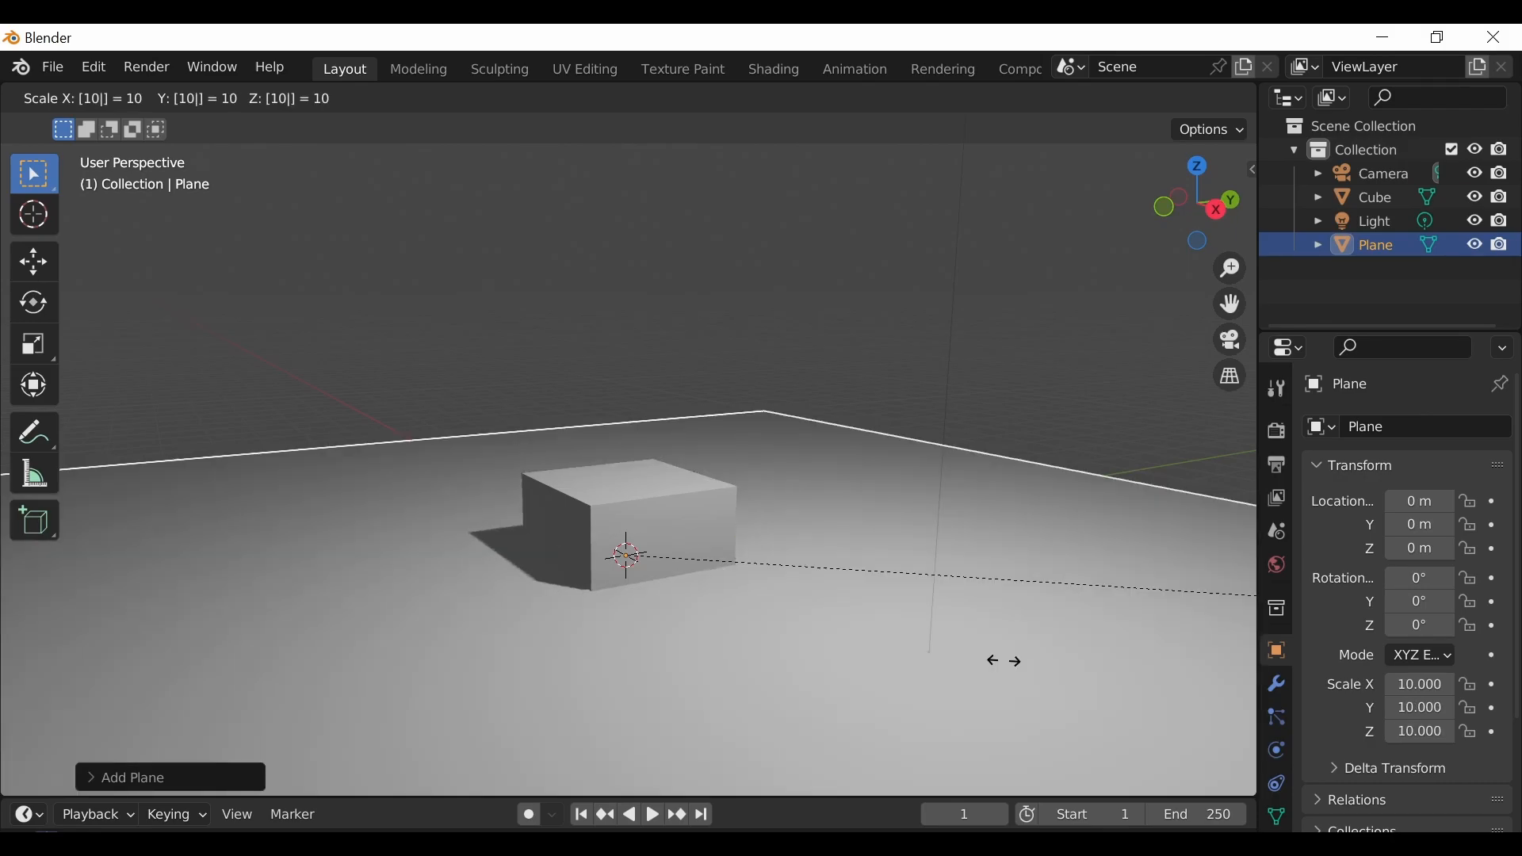
{"action": "key", "text": "BackSpace"}
{"action": "key", "text": "BackSpace"}
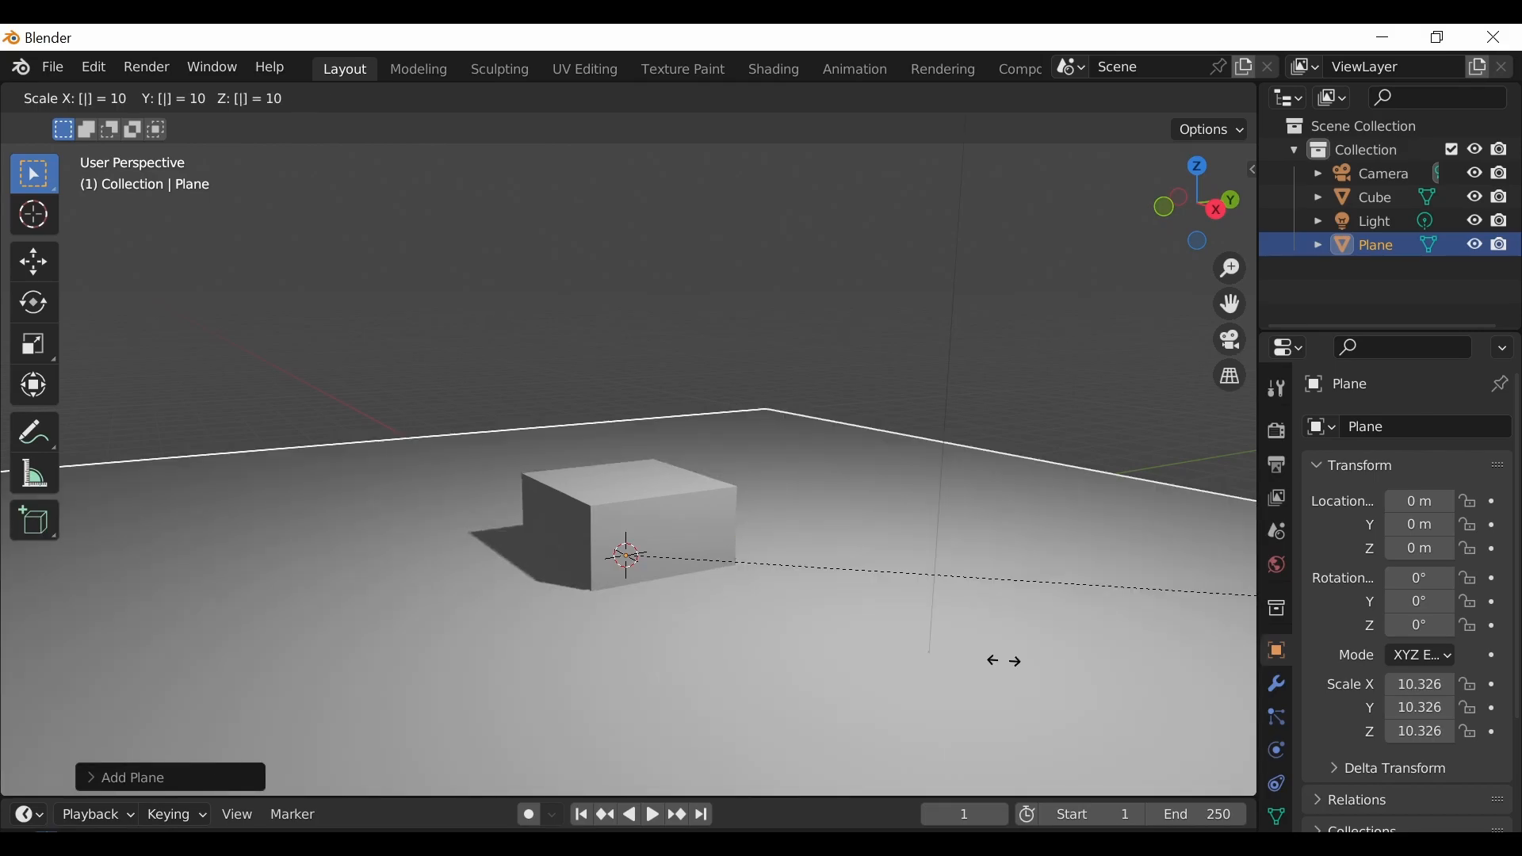
{"action": "left_click", "coordinate": [631, 594]}
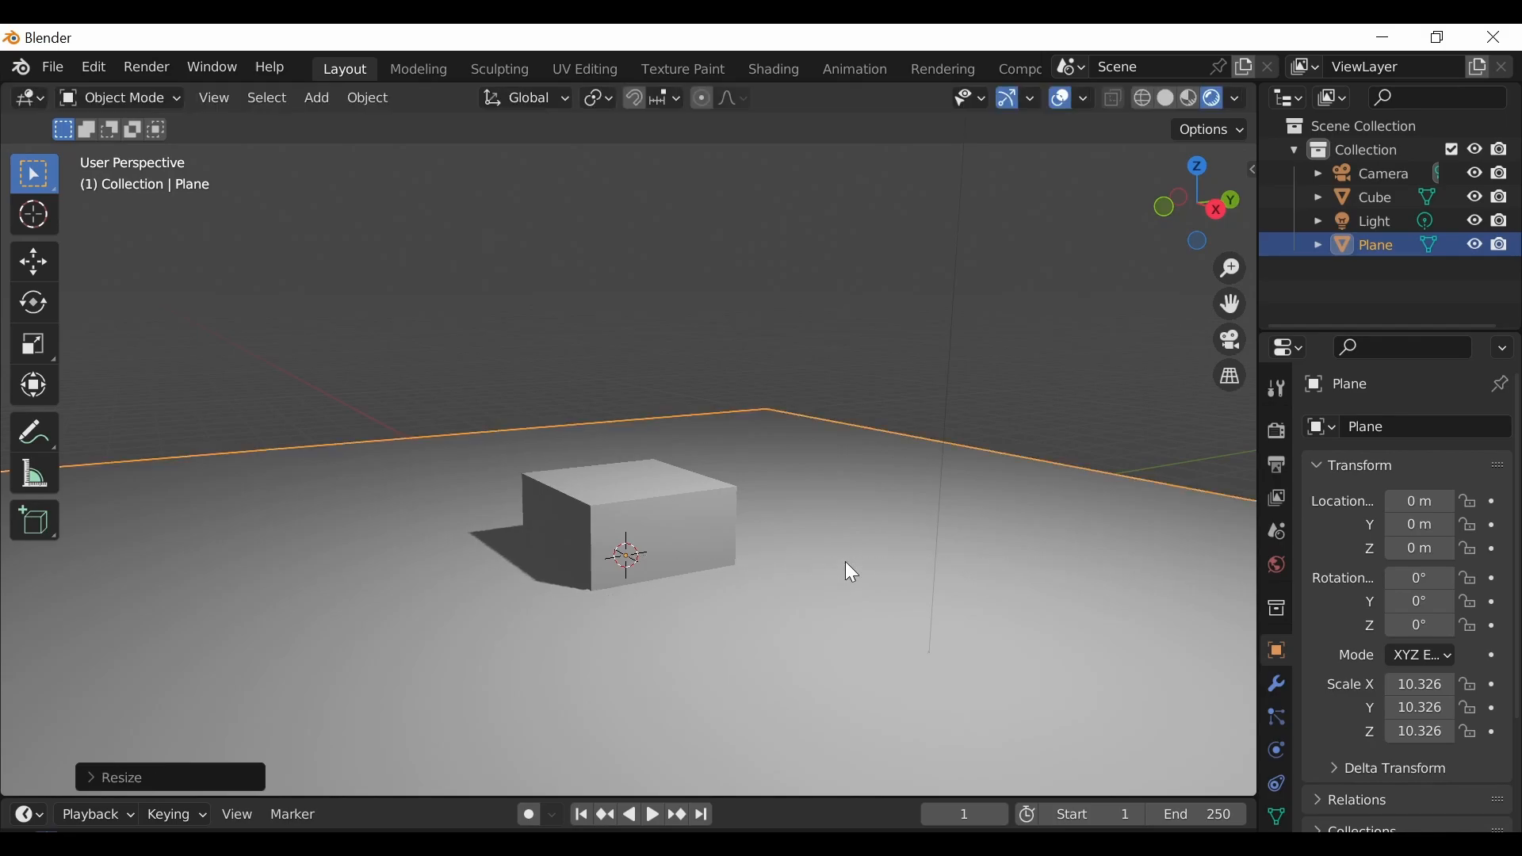
{"action": "key", "text": "ctrl+z"}
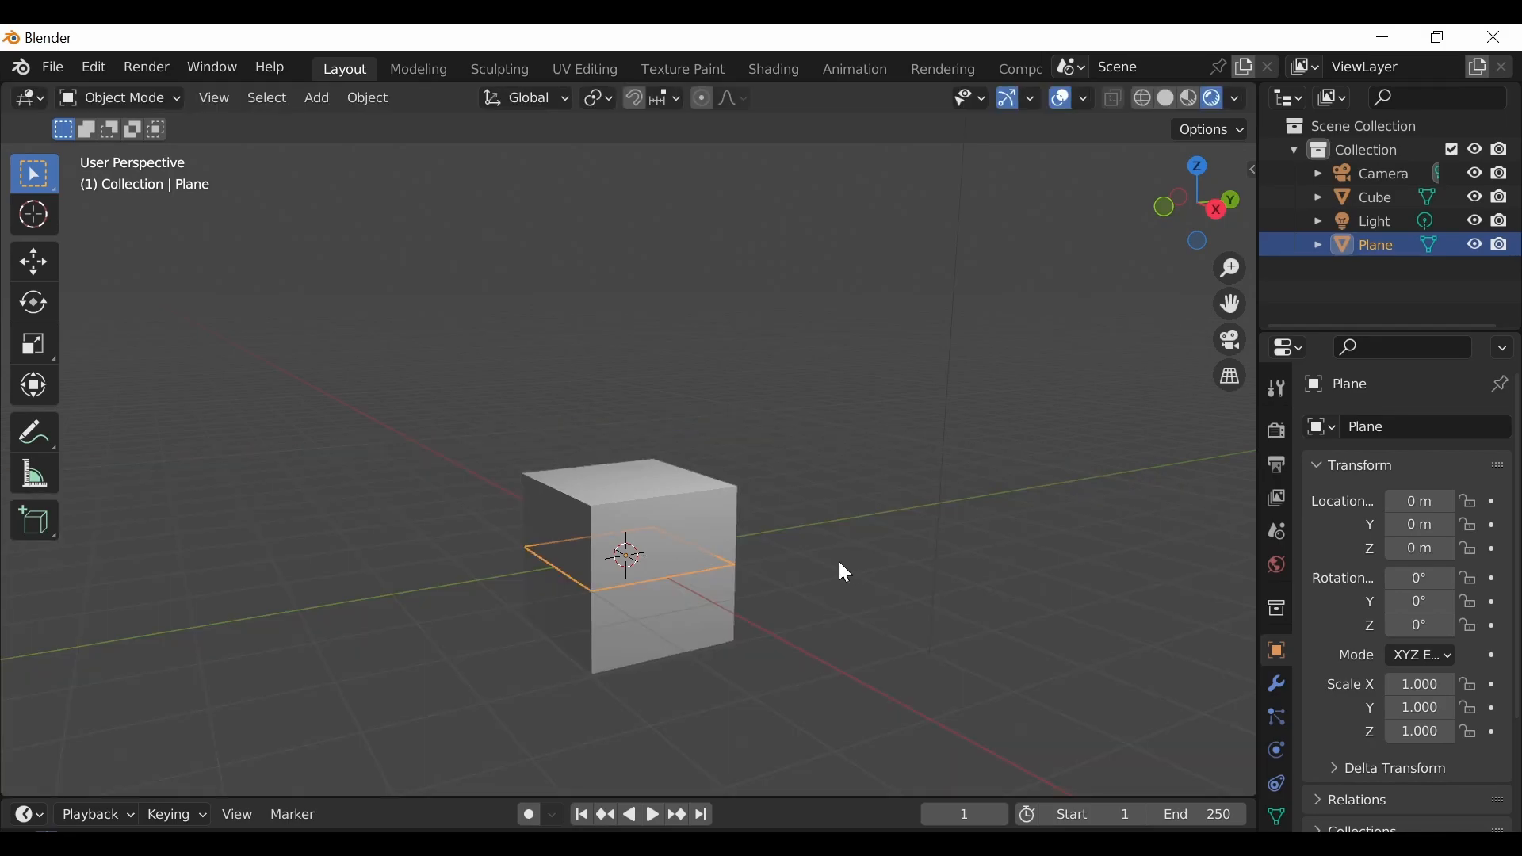
Step: Try scaling the plane along the X, Y and Z axes in turn, and cancel the scaling
{"action": "key", "text": "s"}
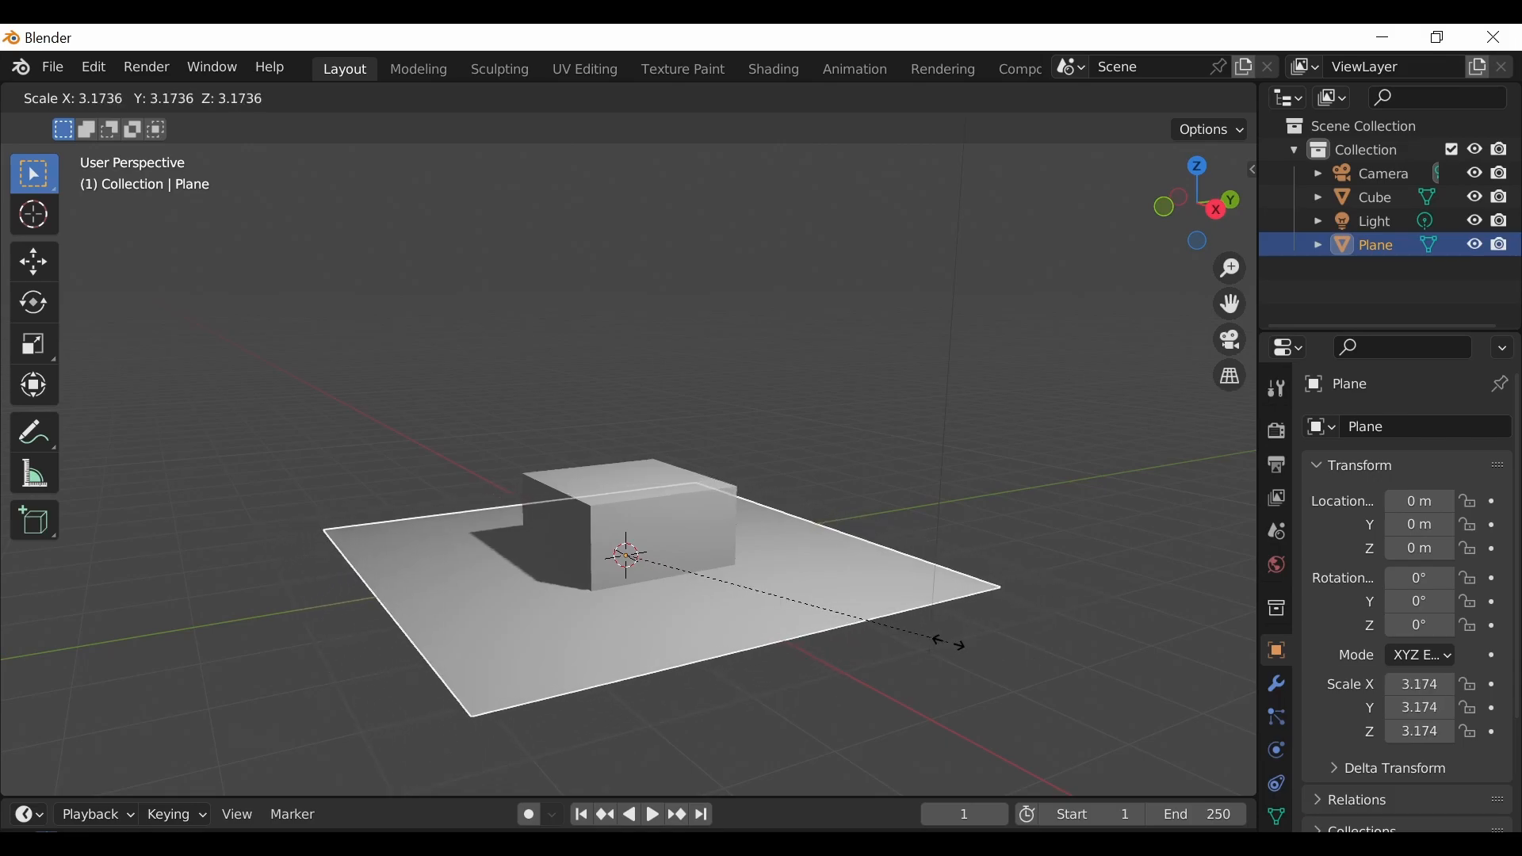
{"action": "key", "text": "x"}
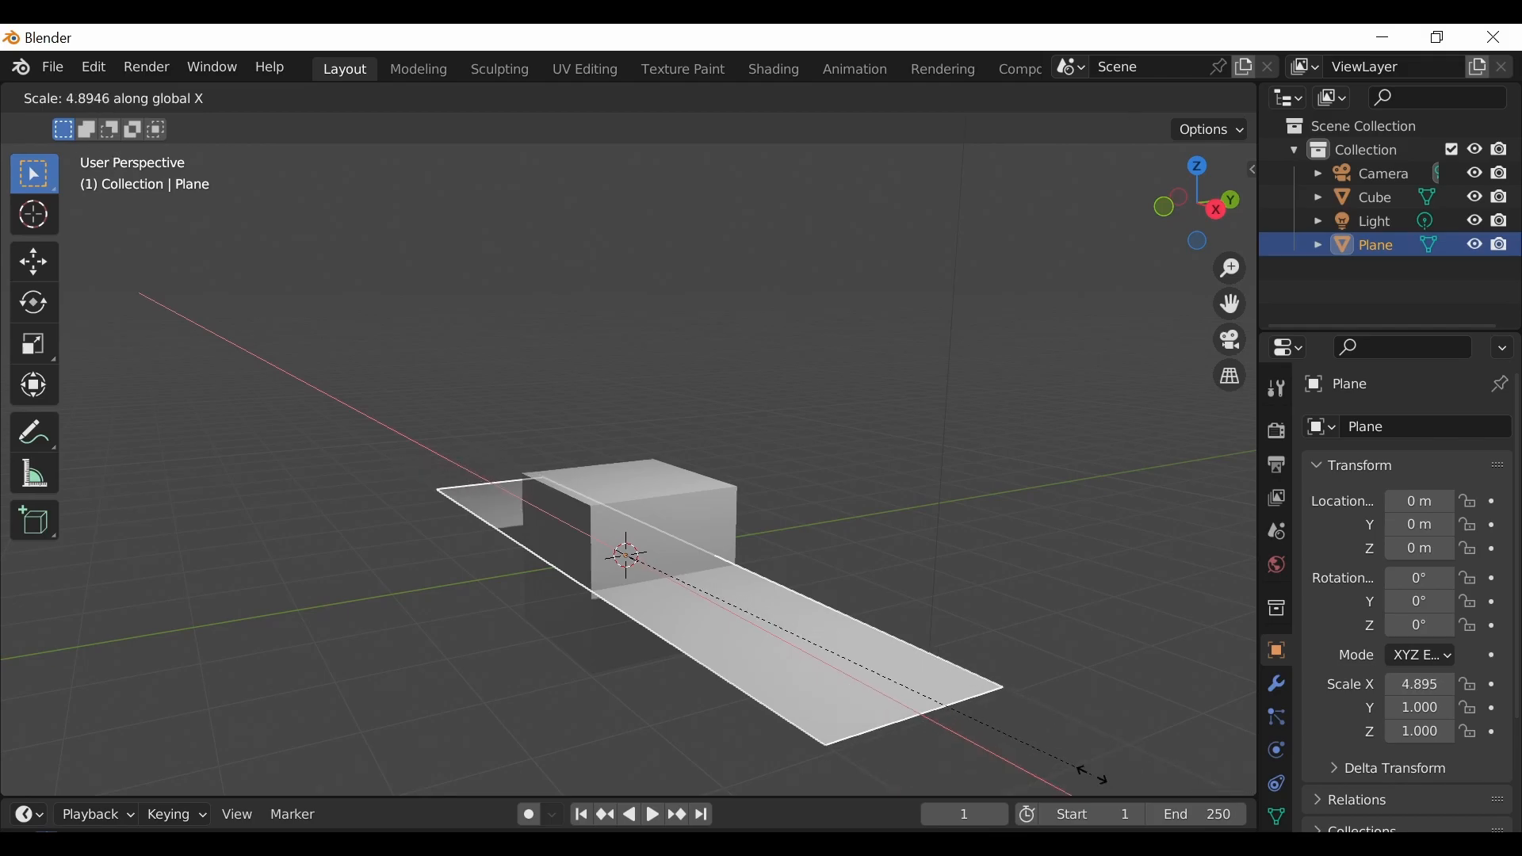
{"action": "key", "text": "y"}
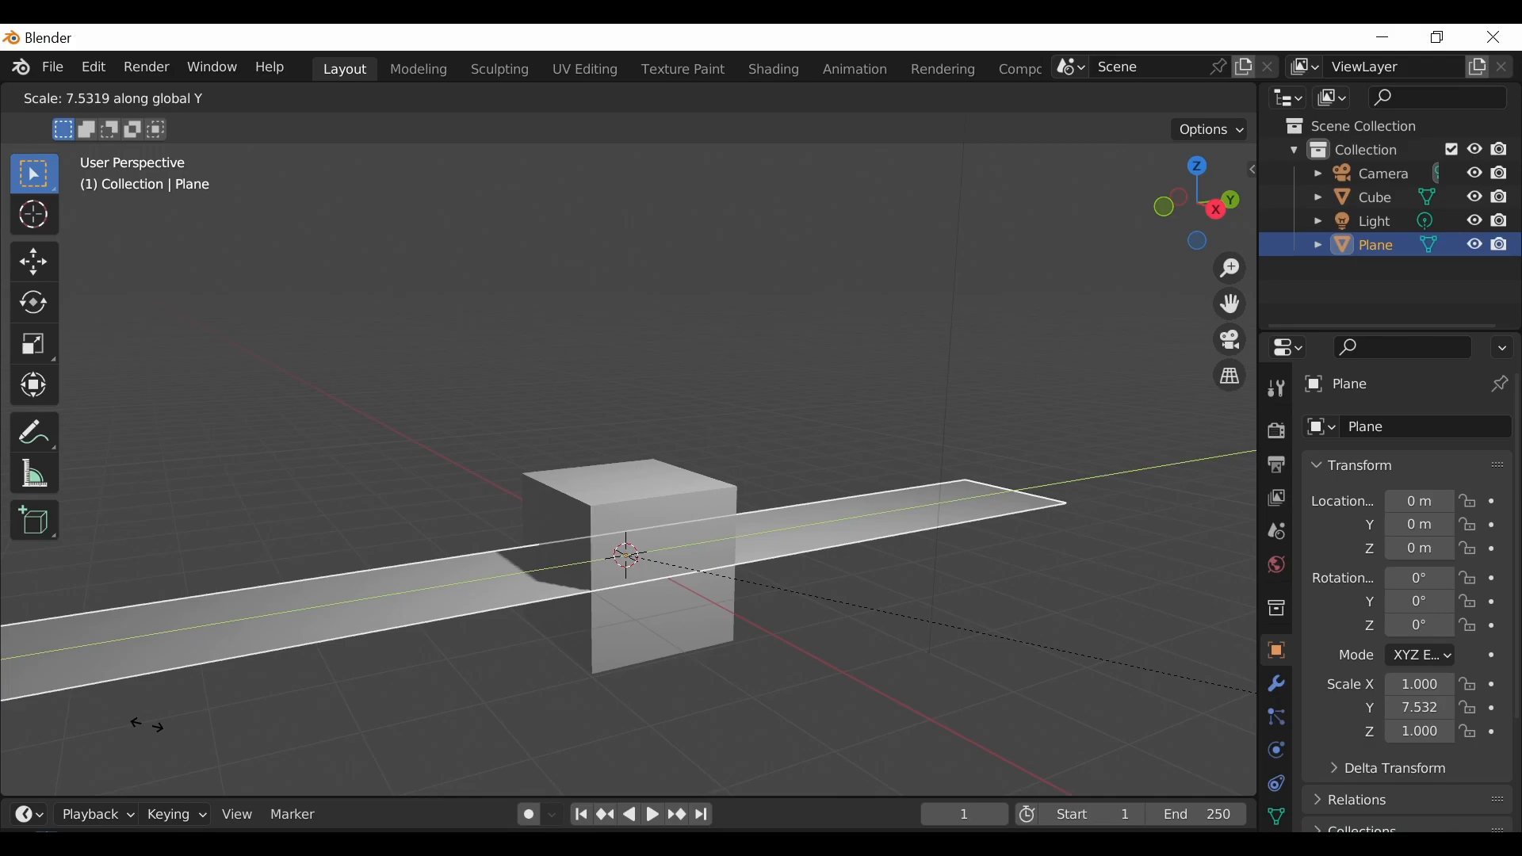
{"action": "key", "text": "z"}
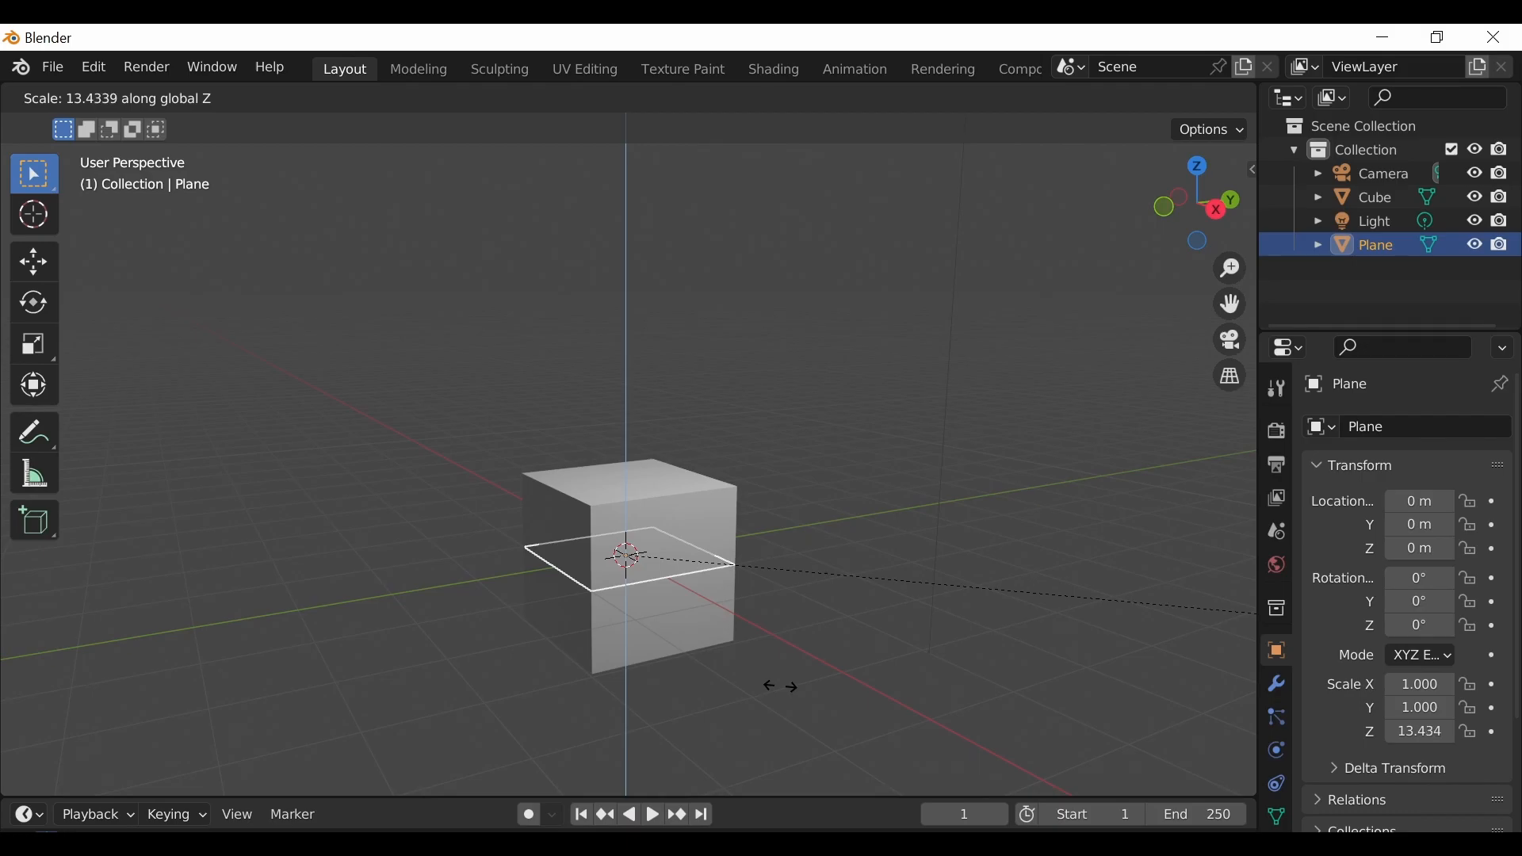
{"action": "key", "text": "Escape"}
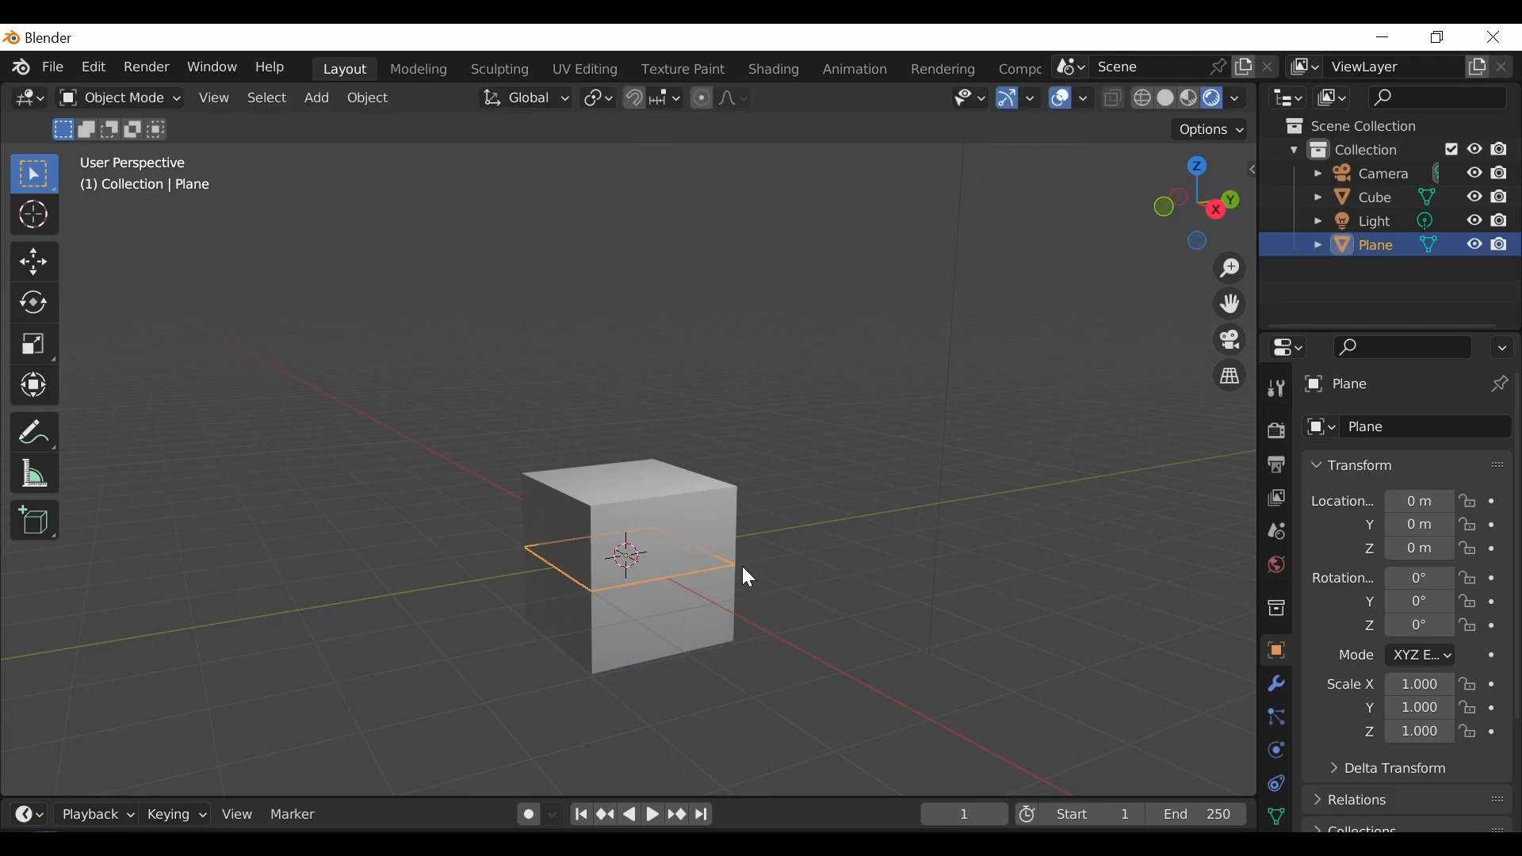
Step: Scale the plane uniformly by exactly 10 so it forms a large floor around the cube
{"action": "key", "text": "s"}
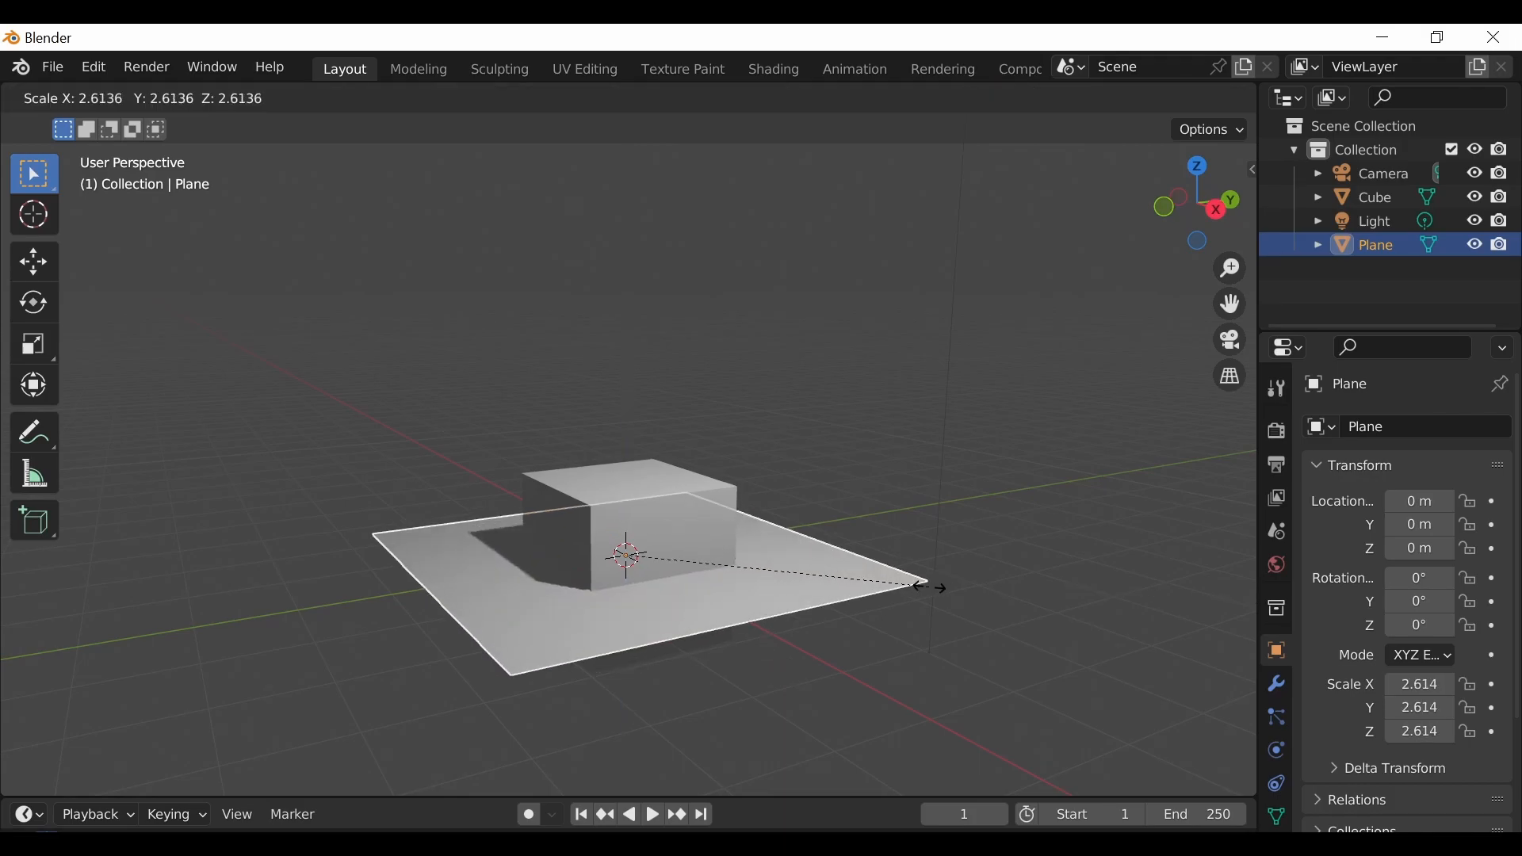
{"action": "type", "text": "10"}
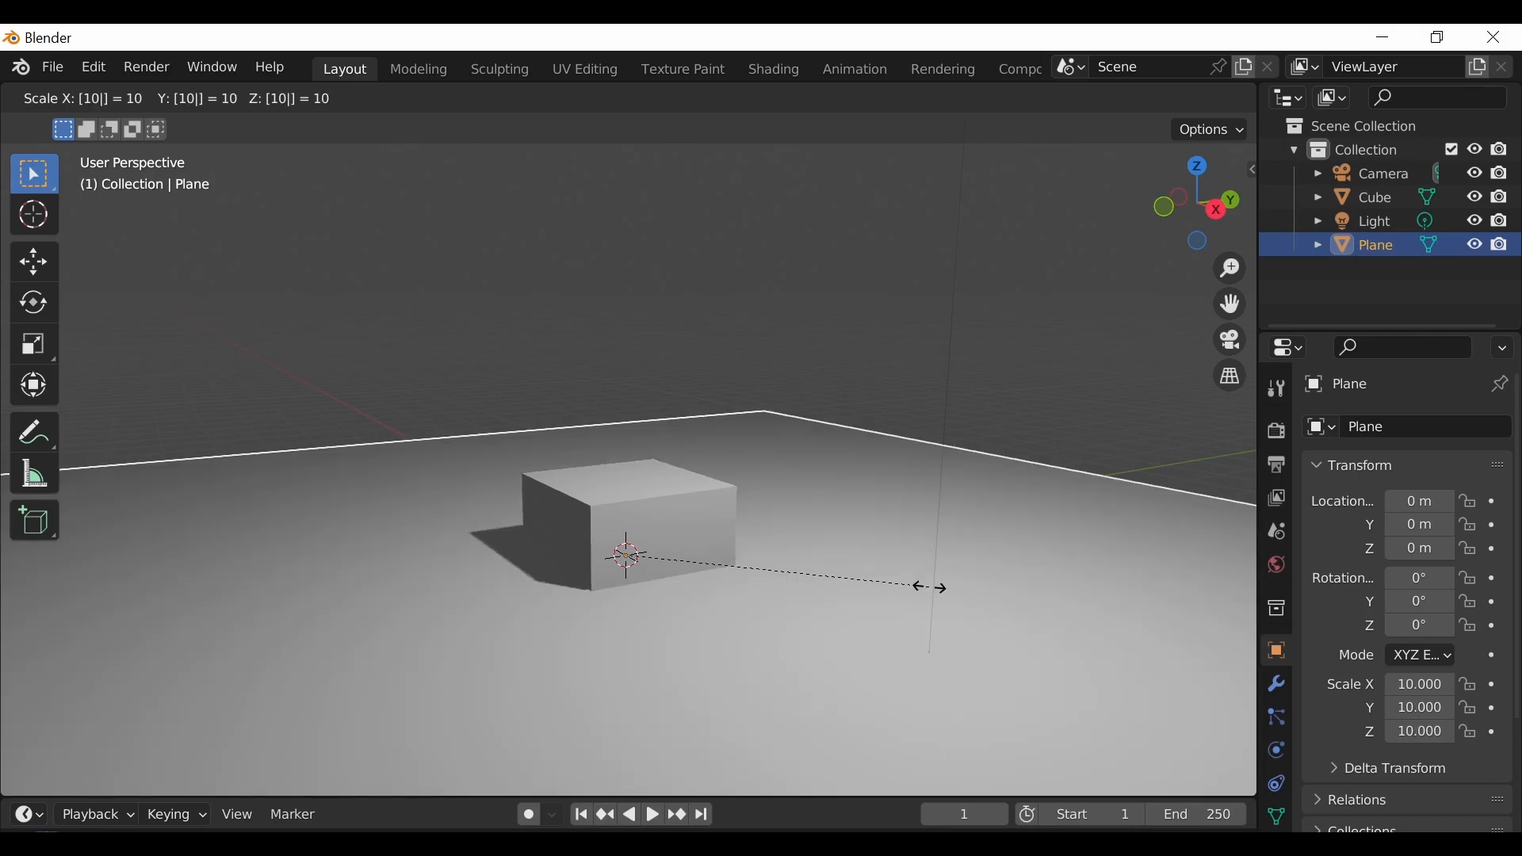
{"action": "key", "text": "Return"}
Step: Move the plane down 1 m along the Z axis with snapping, so it lies under the cube
{"action": "mouse_move", "coordinate": [948, 592]}
{"action": "middle_mouse_down"}
{"action": "mouse_move", "coordinate": [877, 547]}
{"action": "mouse_move", "coordinate": [999, 621]}
{"action": "mouse_move", "coordinate": [953, 586]}
{"action": "middle_mouse_up"}
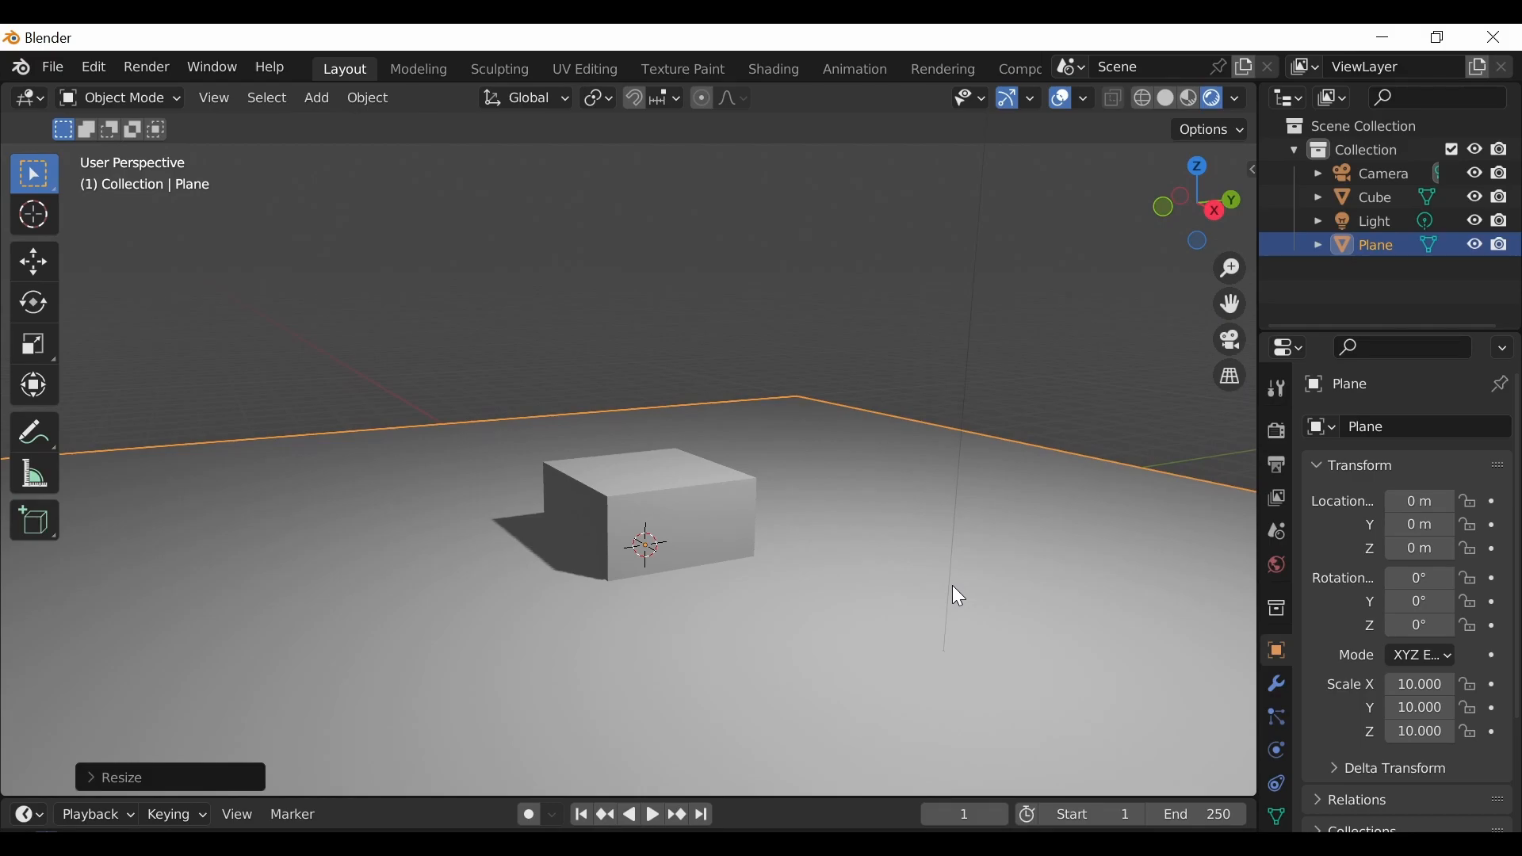
{"action": "key", "text": "g"}
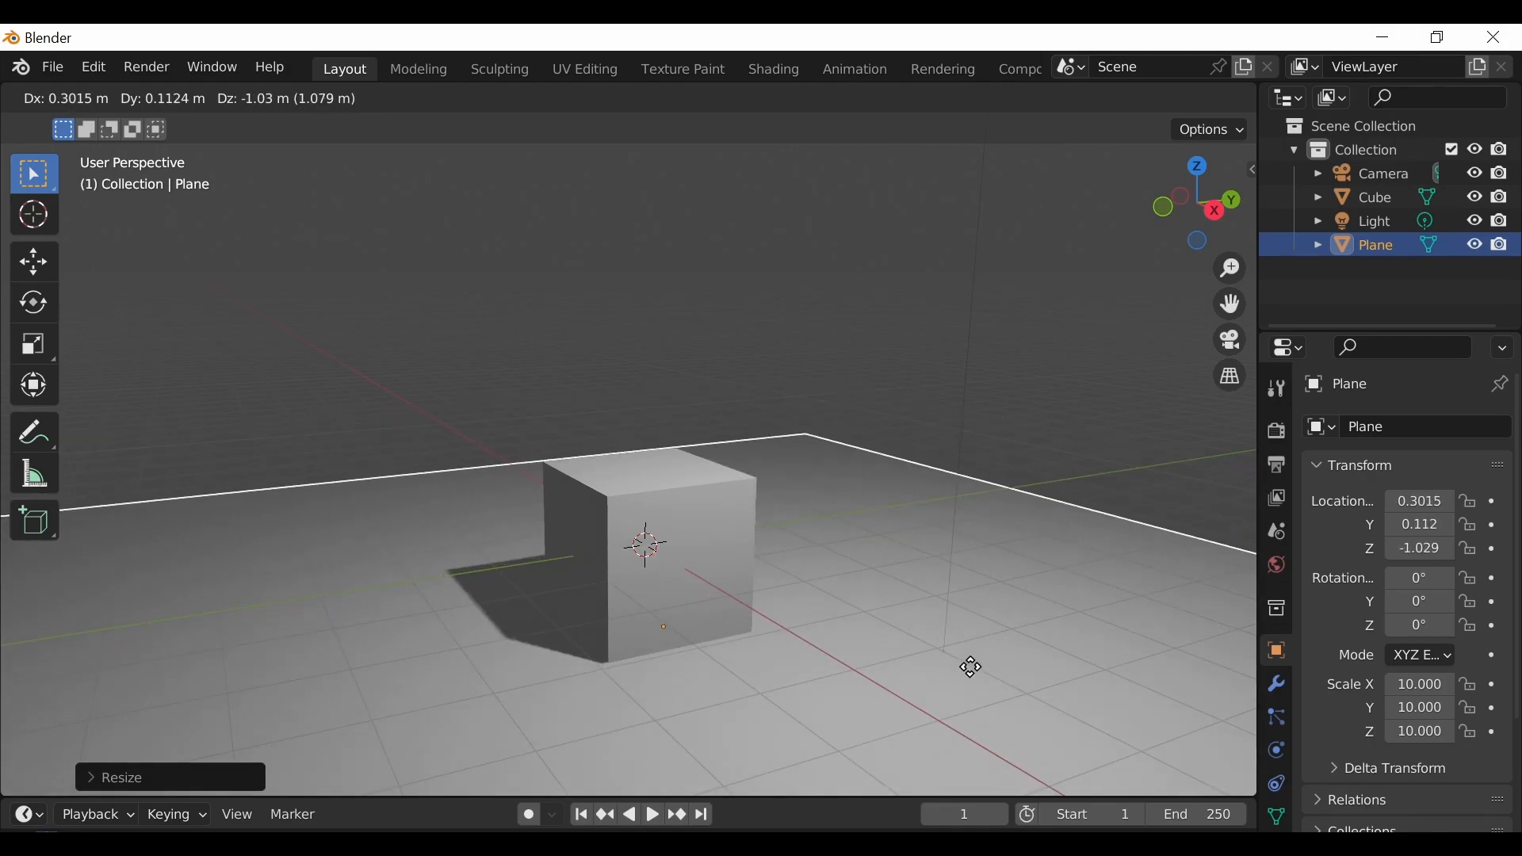
{"action": "key", "text": "z"}
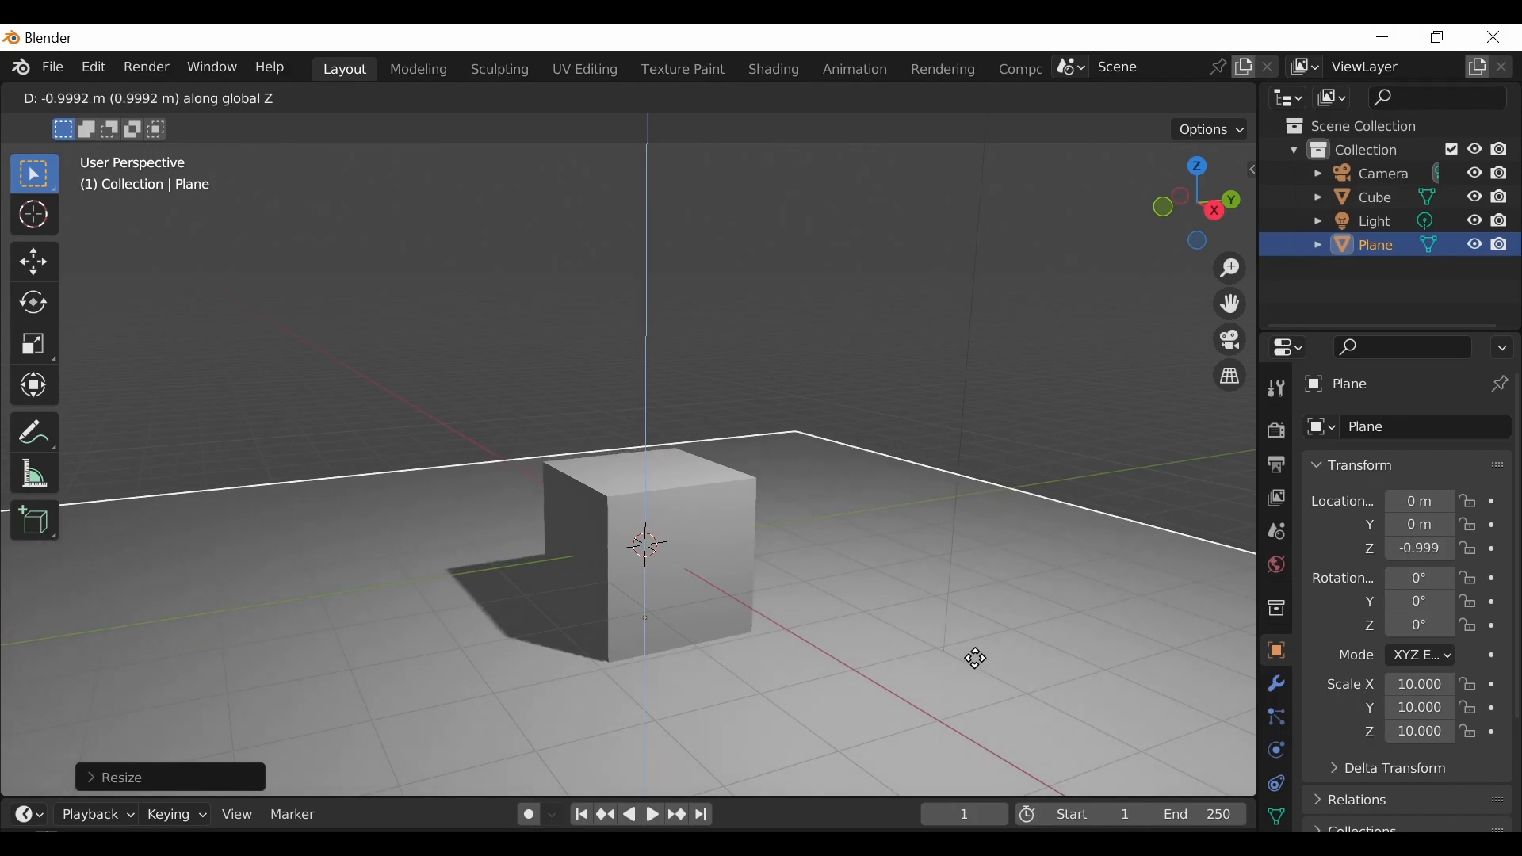
{"action": "key", "text": "ctrl"}
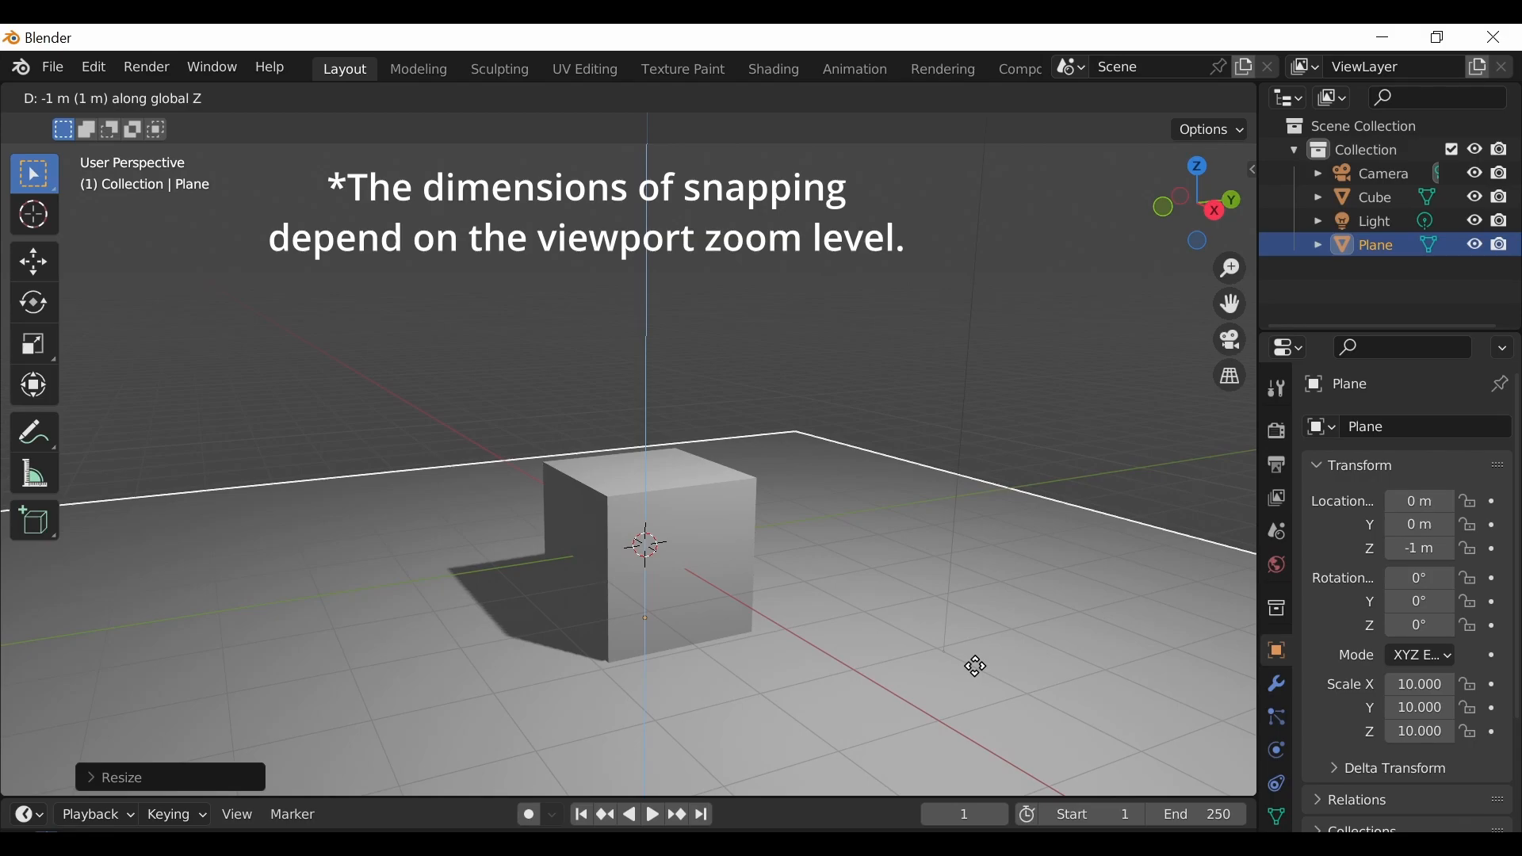
{"action": "left_click", "coordinate": [976, 666]}
Step: View the cube and floor plane in solid shading, and return the viewport to rendered shading
{"action": "middle_click_drag", "start_coordinate": [975, 666], "coordinate": [914, 536]}
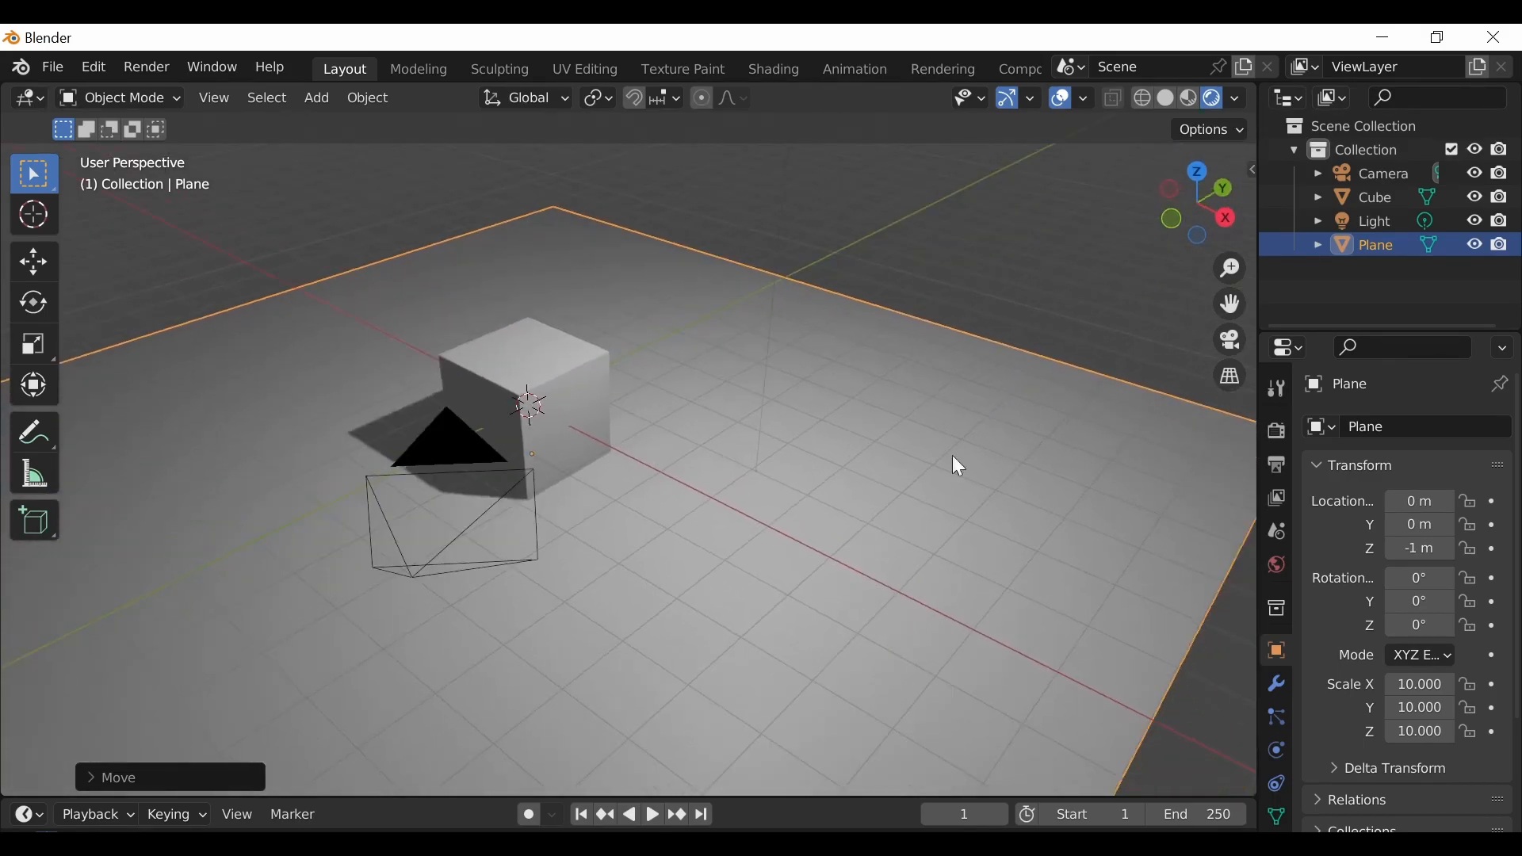
{"action": "left_click", "coordinate": [1167, 100]}
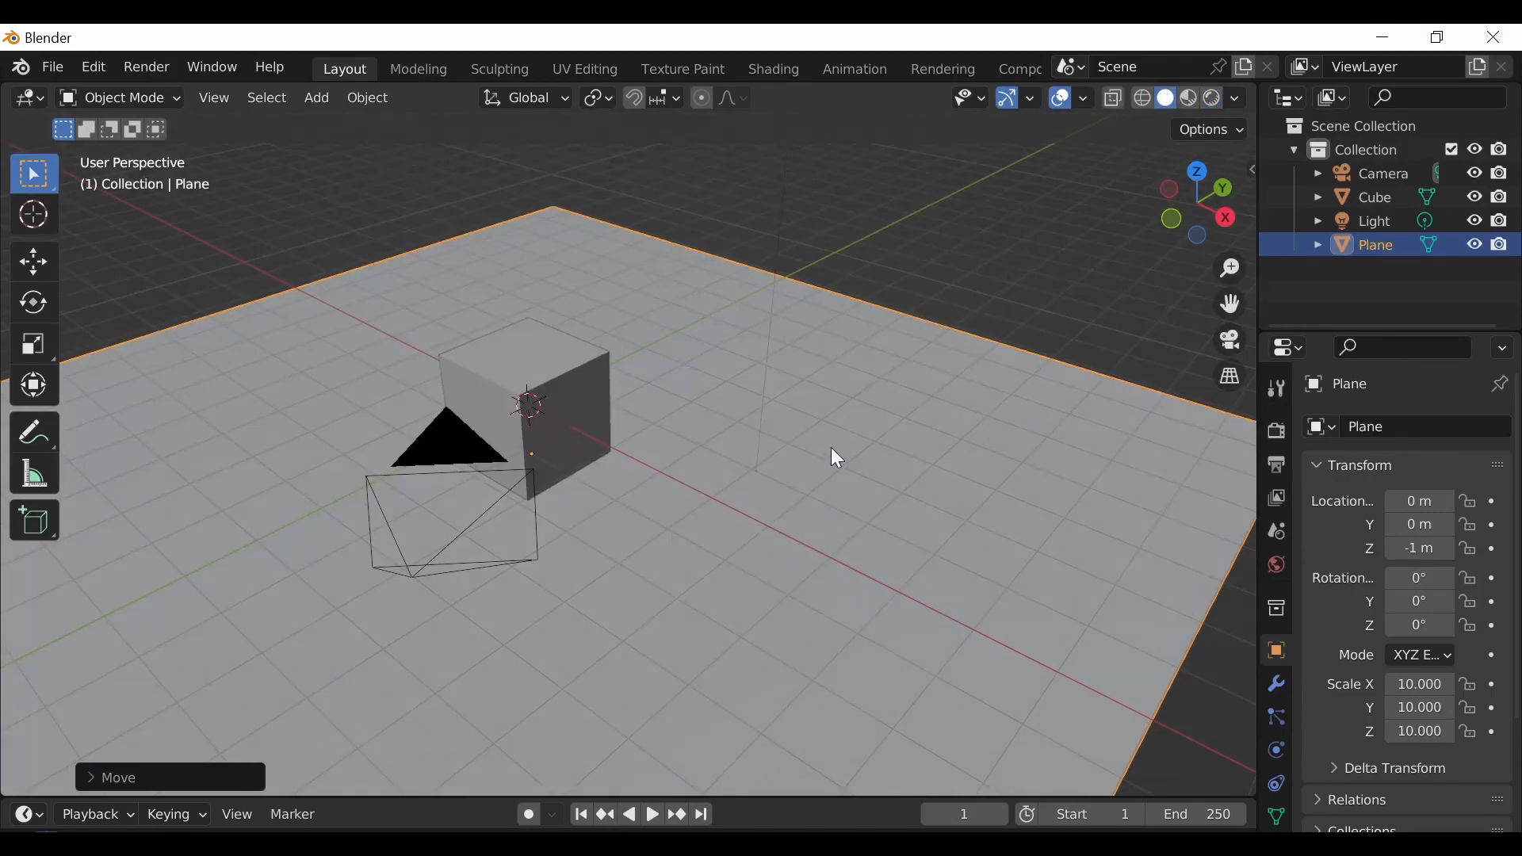
{"action": "middle_click_drag", "start_coordinate": [822, 452], "coordinate": [745, 453]}
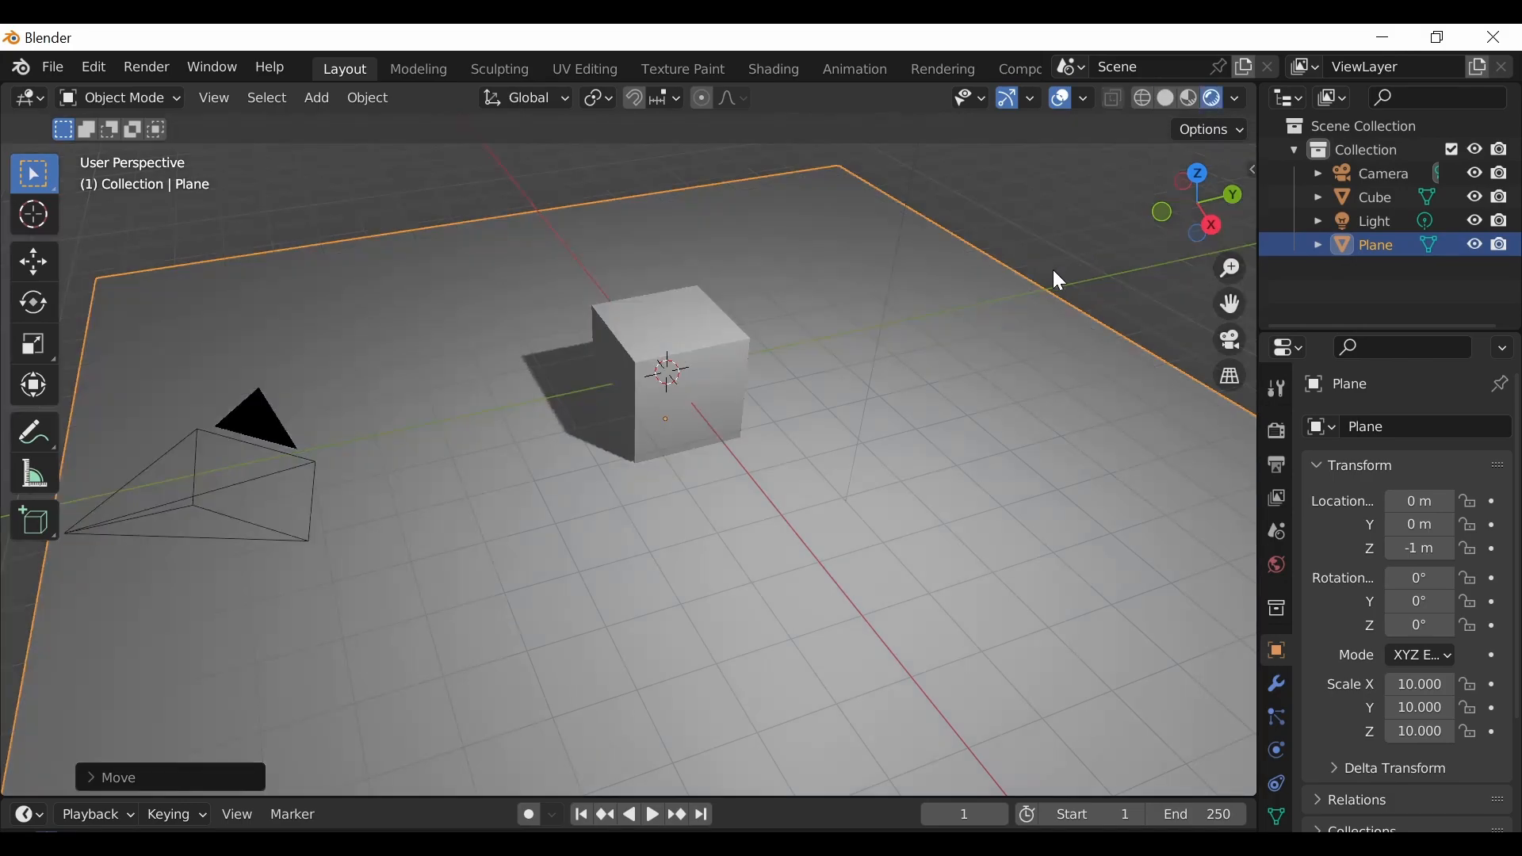
Step: Select the light above the floor plane and show its light data properties
{"action": "mouse_move", "coordinate": [908, 342]}
{"action": "middle_mouse_down"}
{"action": "mouse_move", "coordinate": [887, 410]}
{"action": "mouse_move", "coordinate": [963, 360]}
{"action": "mouse_move", "coordinate": [977, 324]}
{"action": "mouse_move", "coordinate": [848, 378]}
{"action": "middle_mouse_up"}
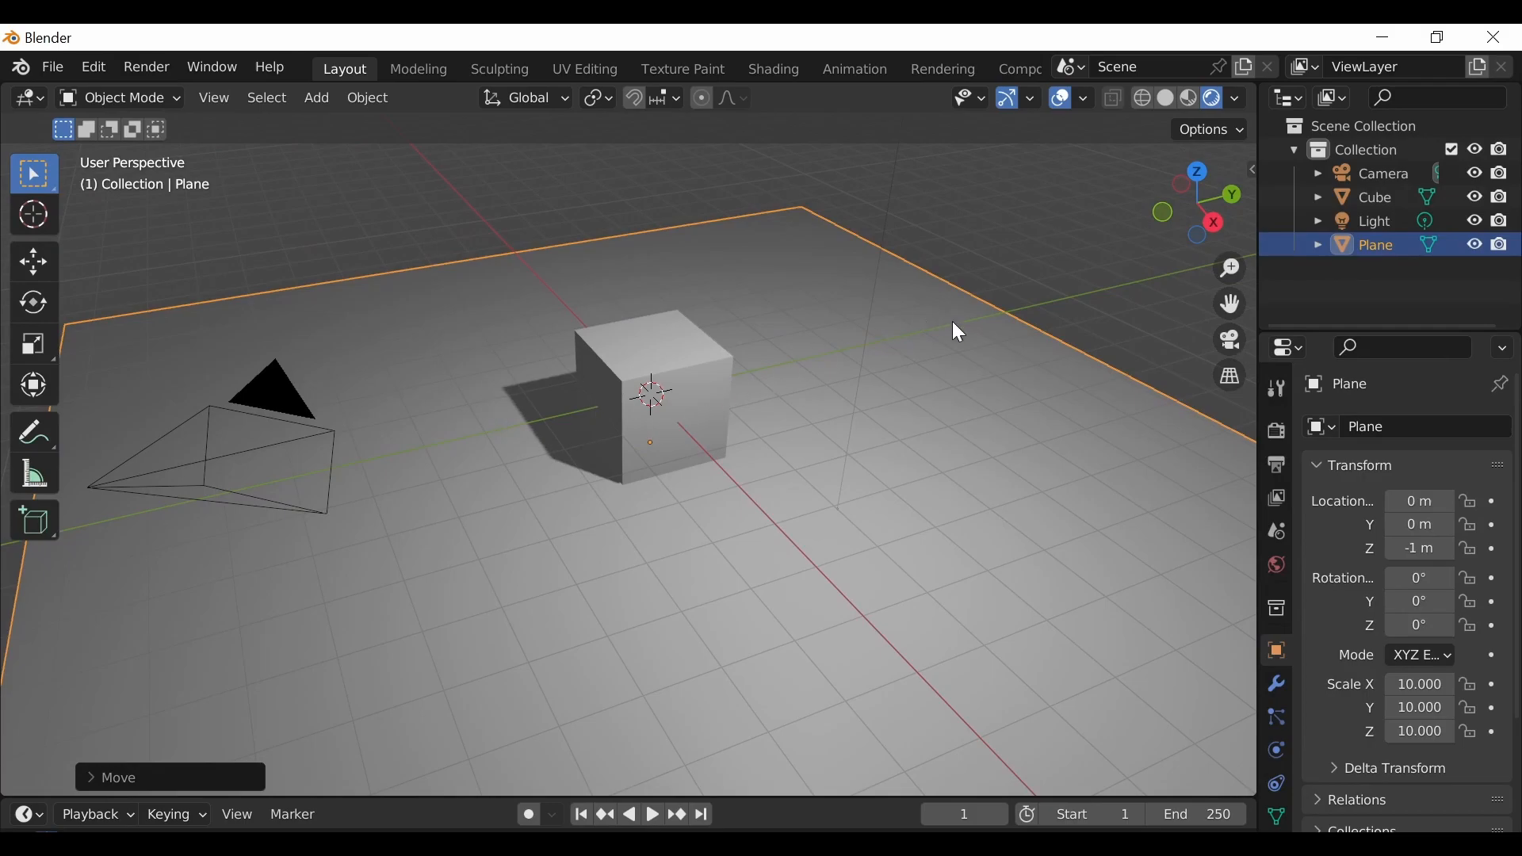
{"action": "scroll", "coordinate": [924, 238], "scroll_direction": "down", "scroll_amount": 2}
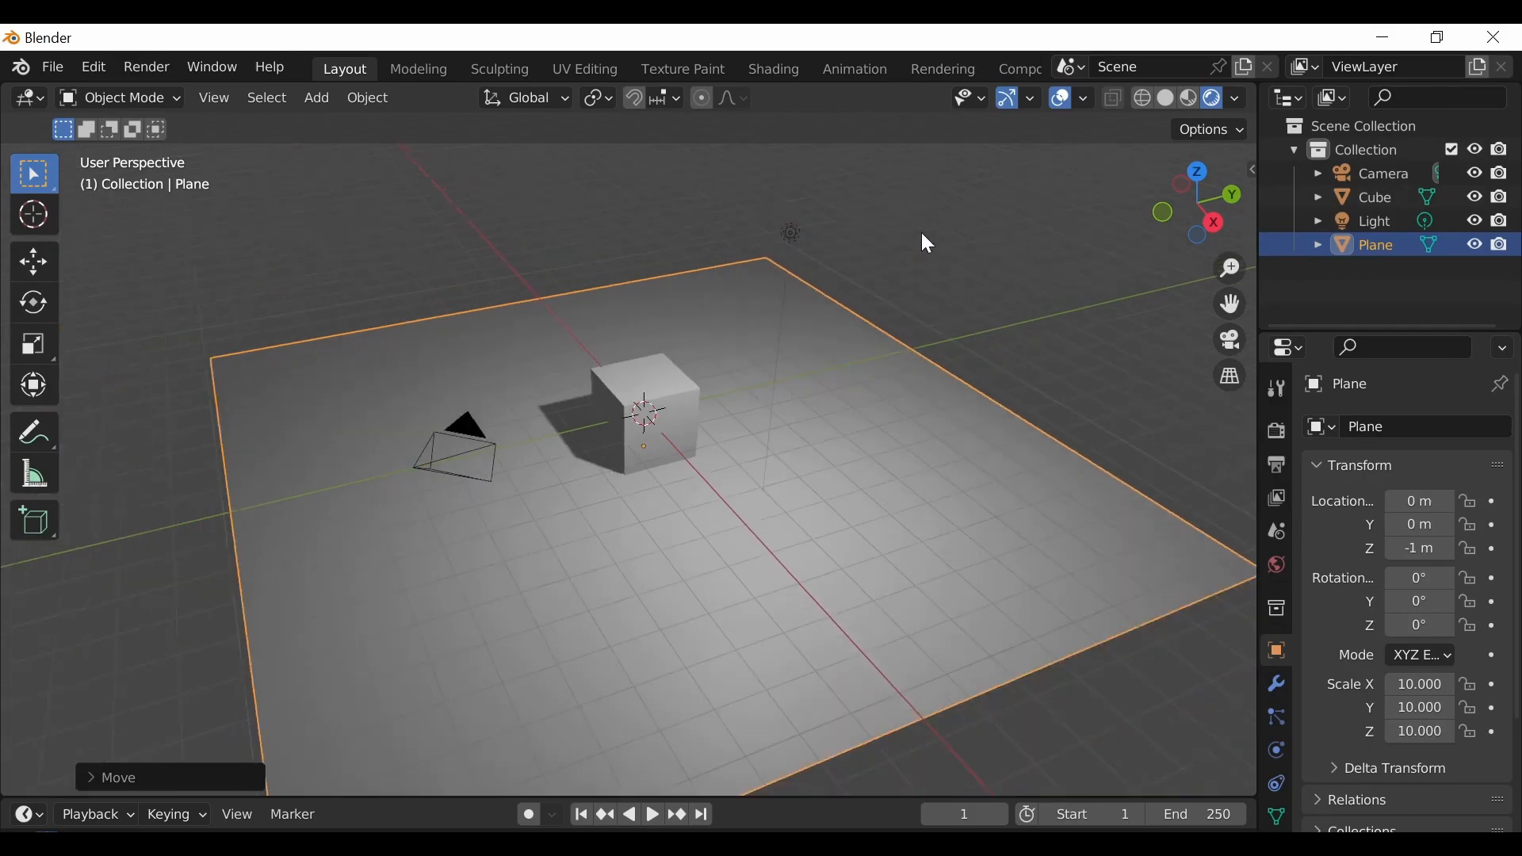
{"action": "left_click", "coordinate": [792, 232]}
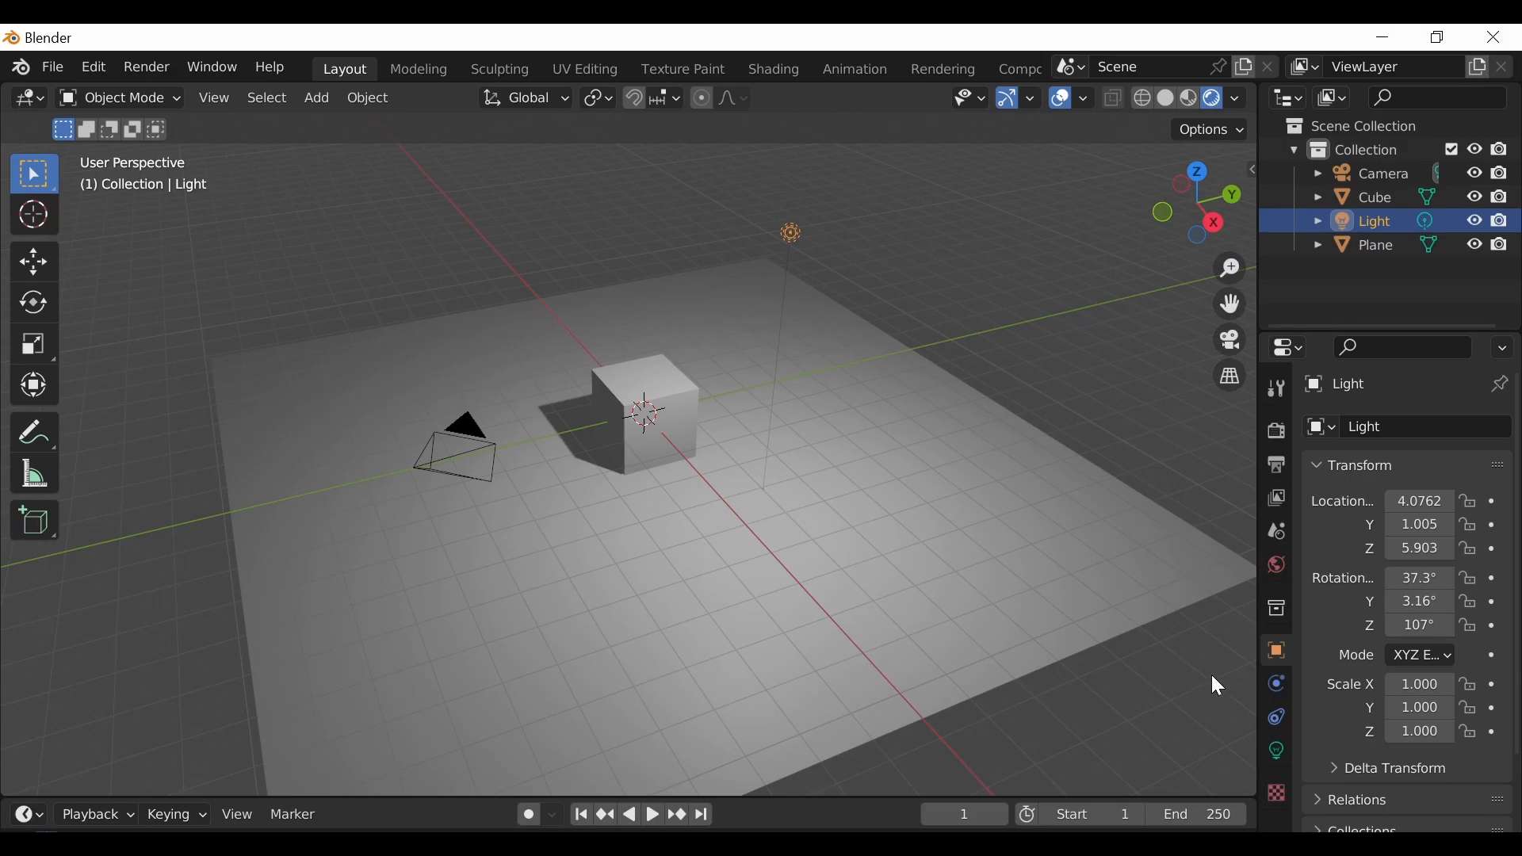
{"action": "left_click", "coordinate": [1279, 752]}
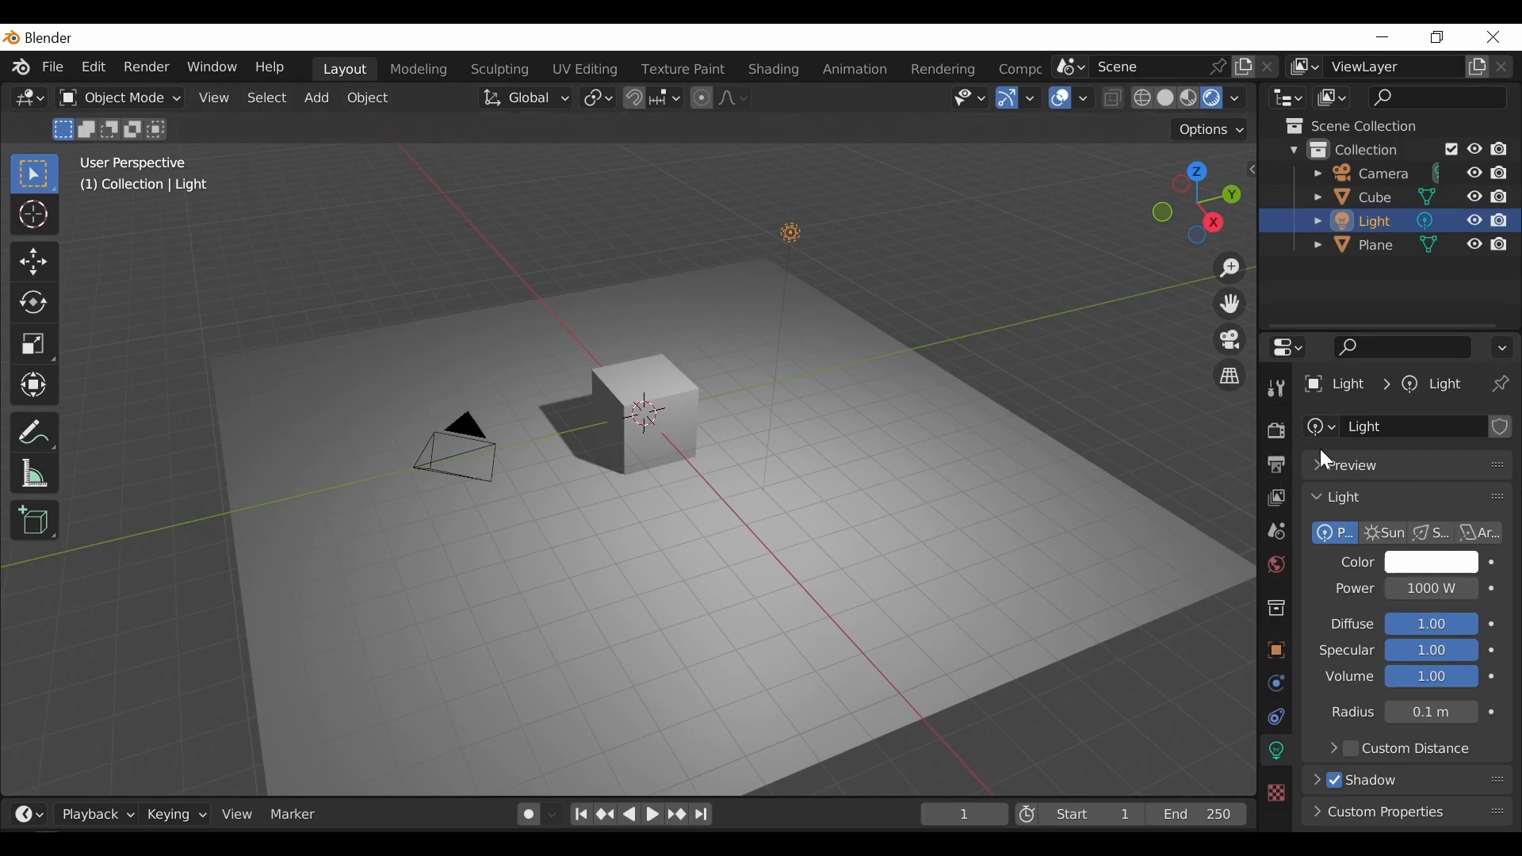
Step: Tint the light pale violet-blue with hue 0.659, saturation 0.478 and value 1.000
{"action": "left_click", "coordinate": [1291, 342]}
{"action": "left_click", "coordinate": [1416, 561]}
{"action": "mouse_move", "coordinate": [1364, 325]}
{"action": "left_mouse_down"}
{"action": "mouse_move", "coordinate": [1405, 301]}
{"action": "mouse_move", "coordinate": [1373, 319]}
{"action": "left_mouse_up"}
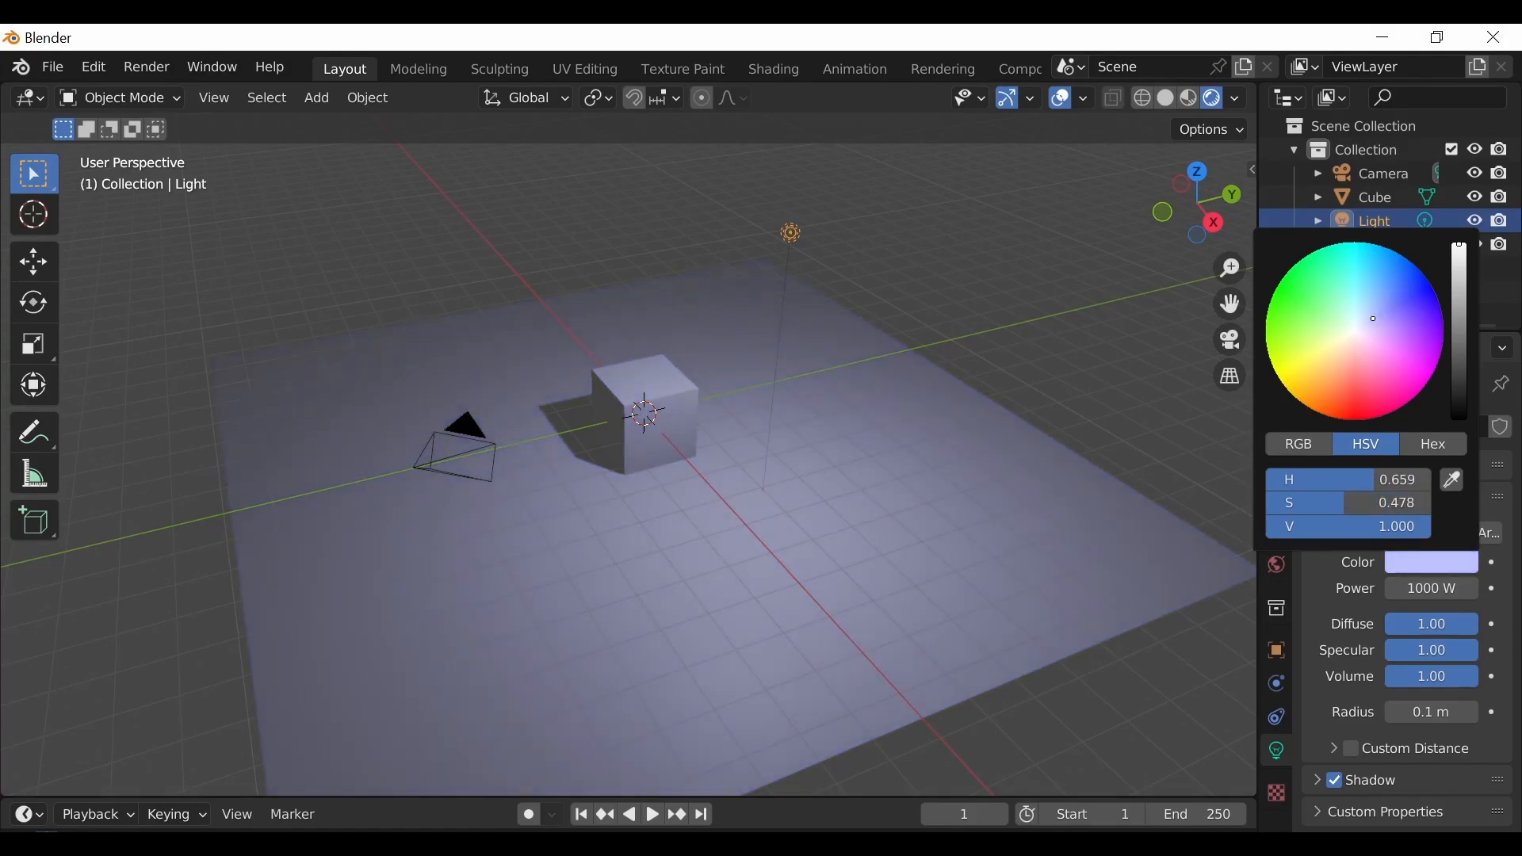
Step: Reset the light's color to its default white and raise its power to 1108.6 W
{"action": "right_click", "coordinate": [1410, 561]}
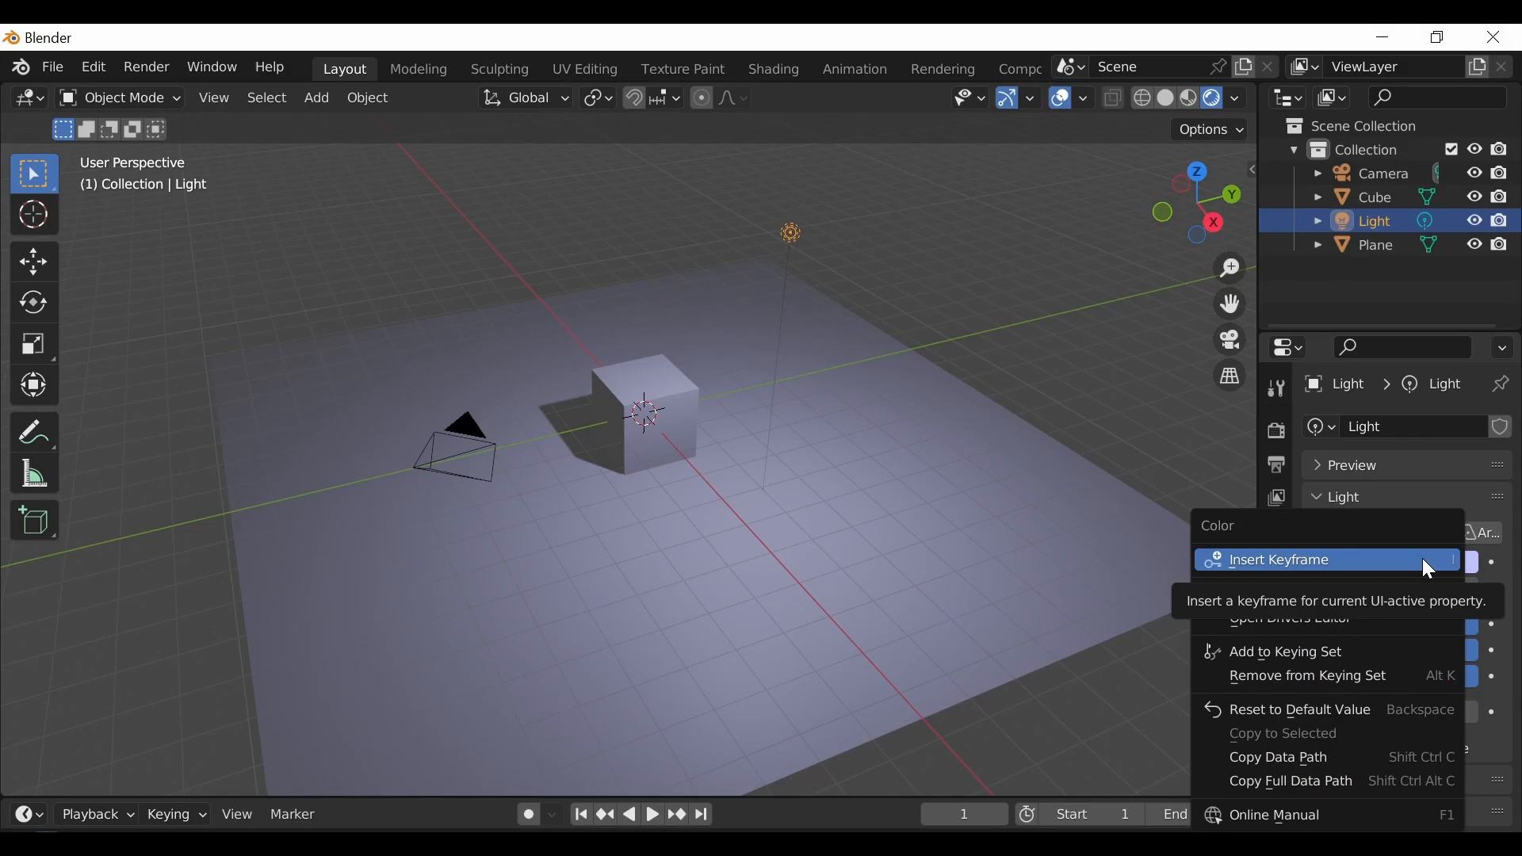
{"action": "left_click", "coordinate": [1296, 707]}
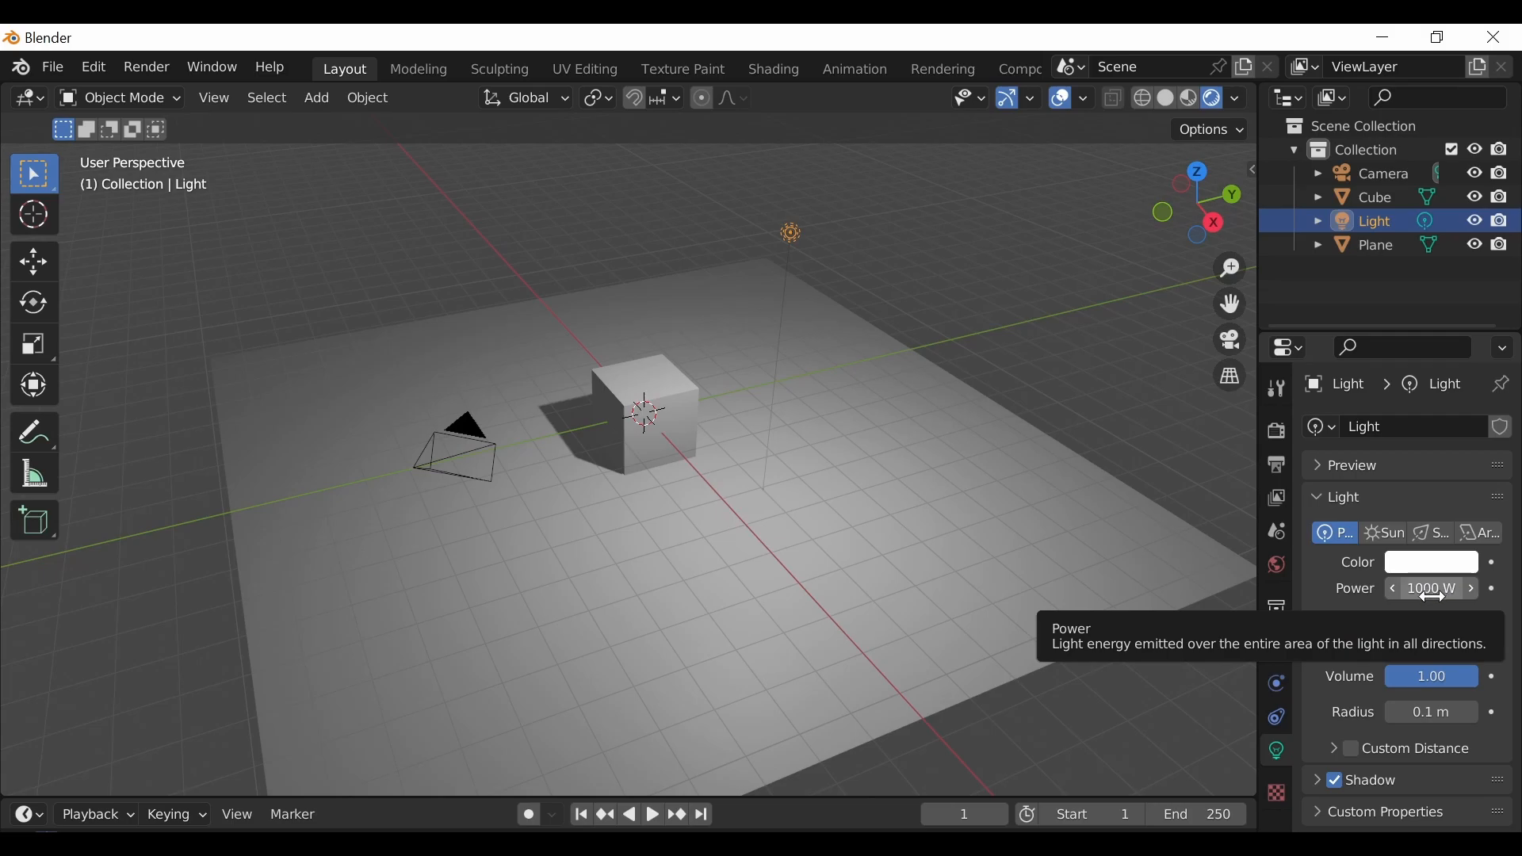
{"action": "mouse_move", "coordinate": [1436, 596]}
{"action": "left_mouse_down"}
{"action": "mouse_move", "coordinate": [1506, 596]}
{"action": "mouse_move", "coordinate": [1408, 600]}
{"action": "left_mouse_up"}
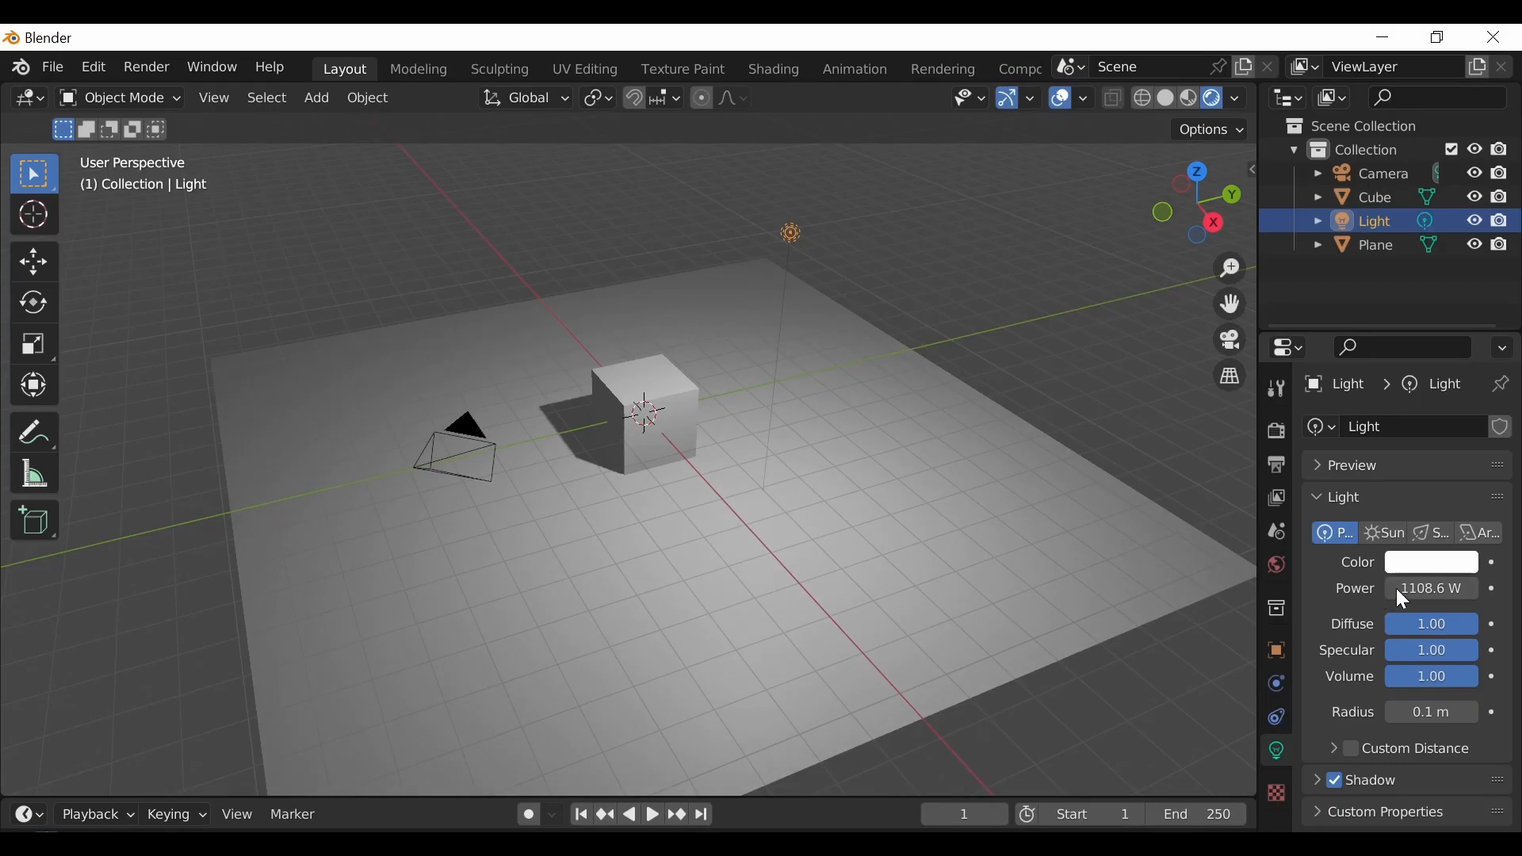
Step: Try the light's power at 6000 W and at 10 W to compare the scene's brightness
{"action": "left_click", "coordinate": [1423, 591]}
{"action": "key", "text": "BackSpace"}
{"action": "type", "text": "6000"}
{"action": "key", "text": "Return"}
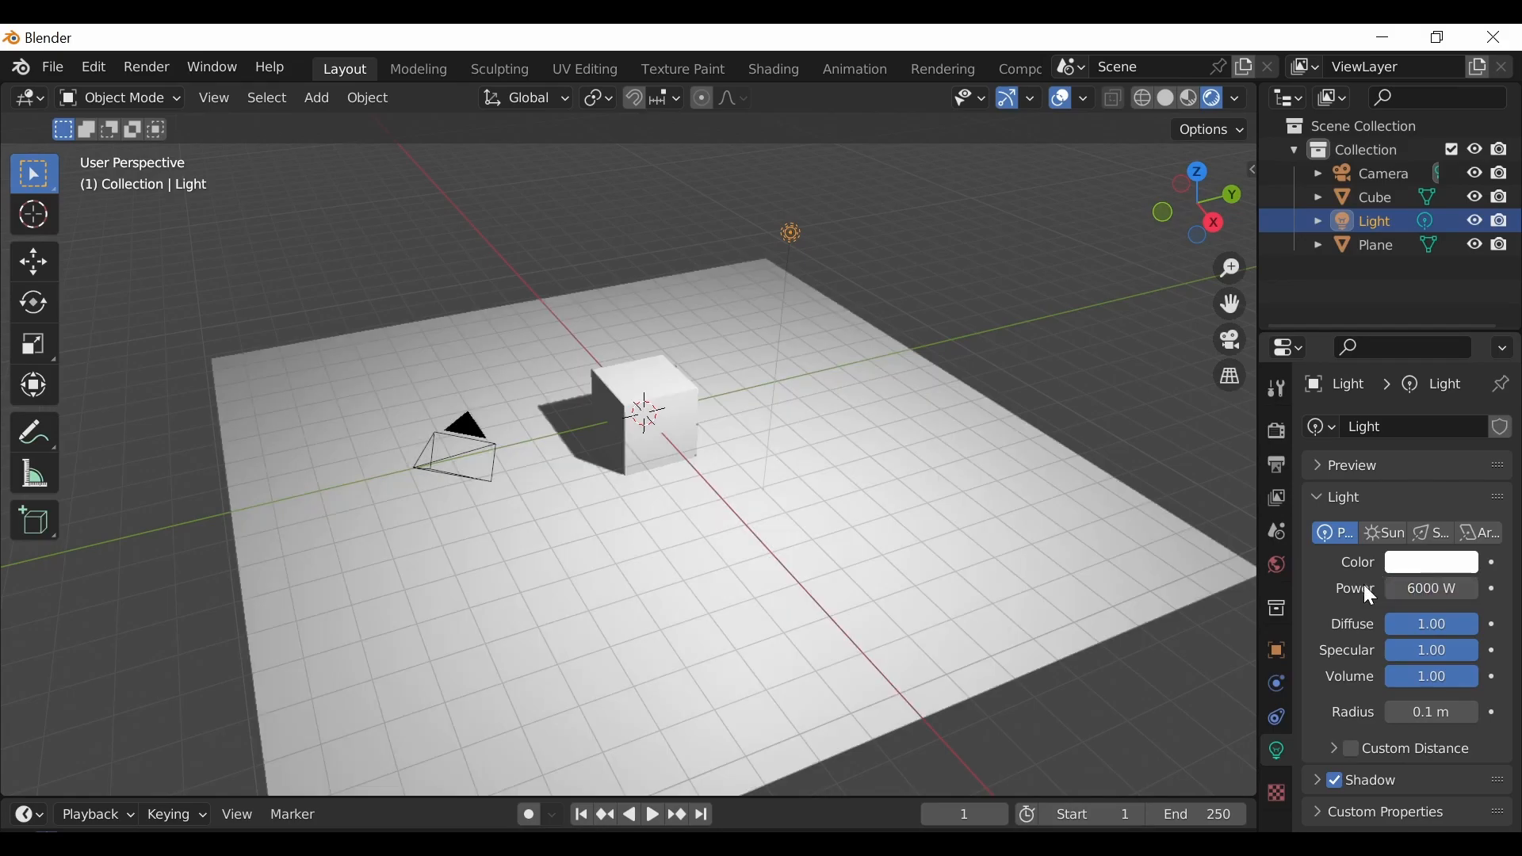
{"action": "left_click", "coordinate": [1431, 589]}
{"action": "type", "text": "10"}
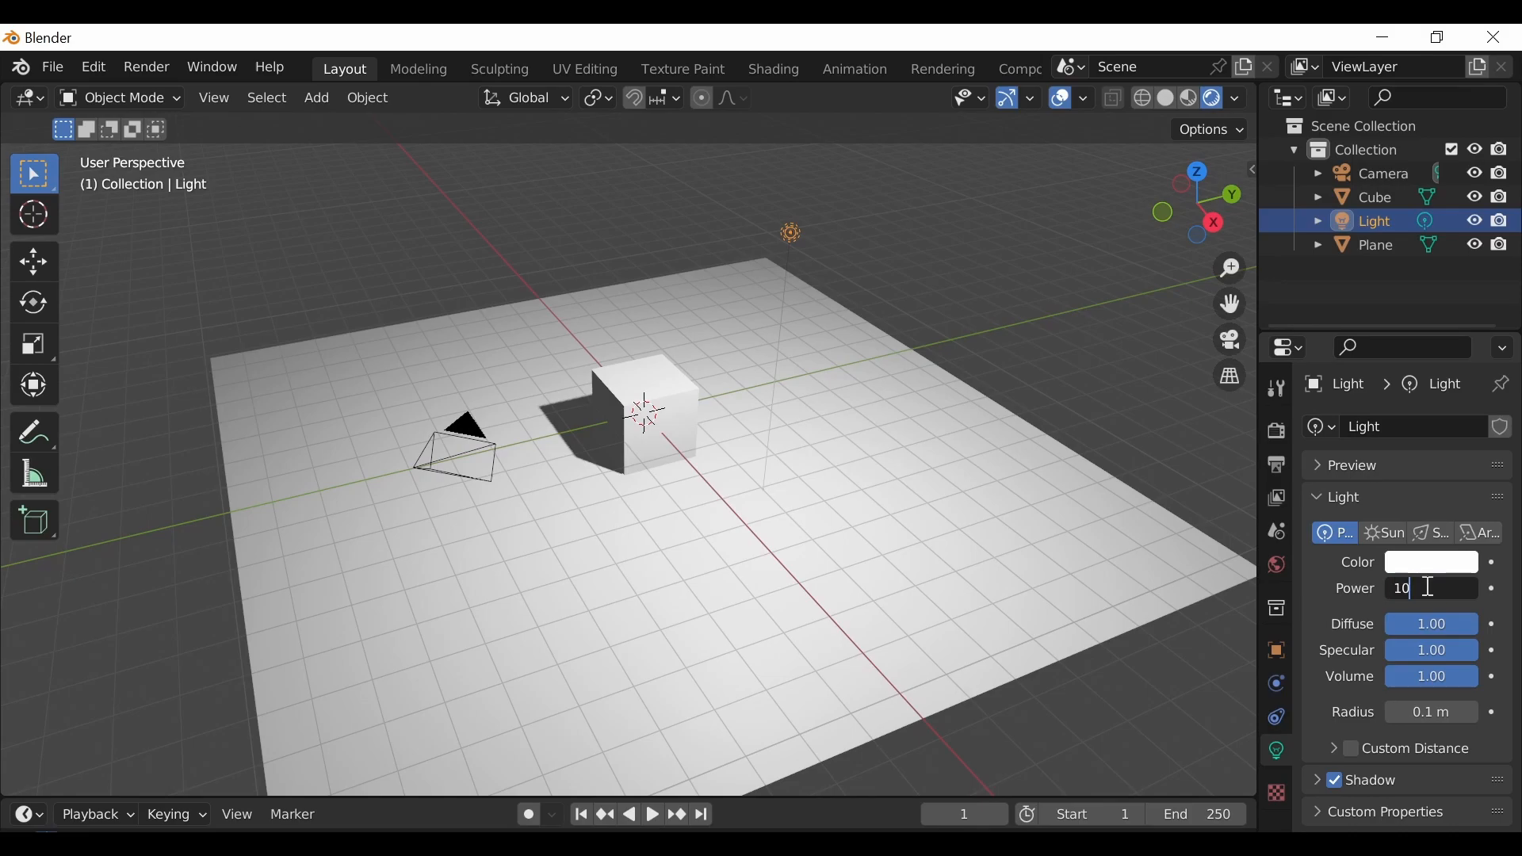
{"action": "key", "text": "Return"}
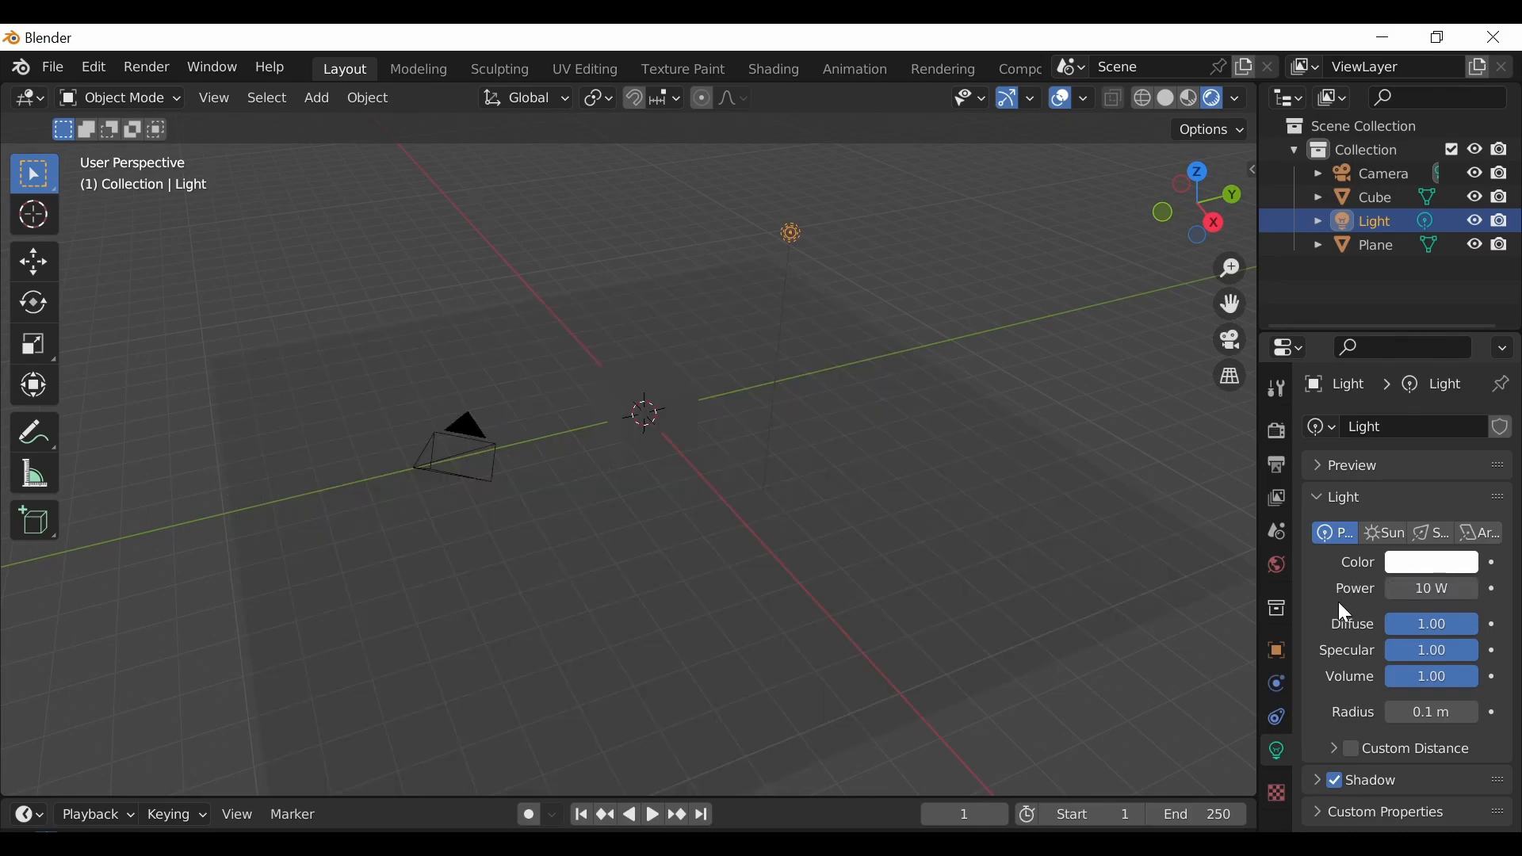
Step: Set the light's power to 2000 W
{"action": "left_click", "coordinate": [1420, 586]}
{"action": "key", "text": "BackSpace"}
{"action": "type", "text": "2000"}
{"action": "key", "text": "Return"}
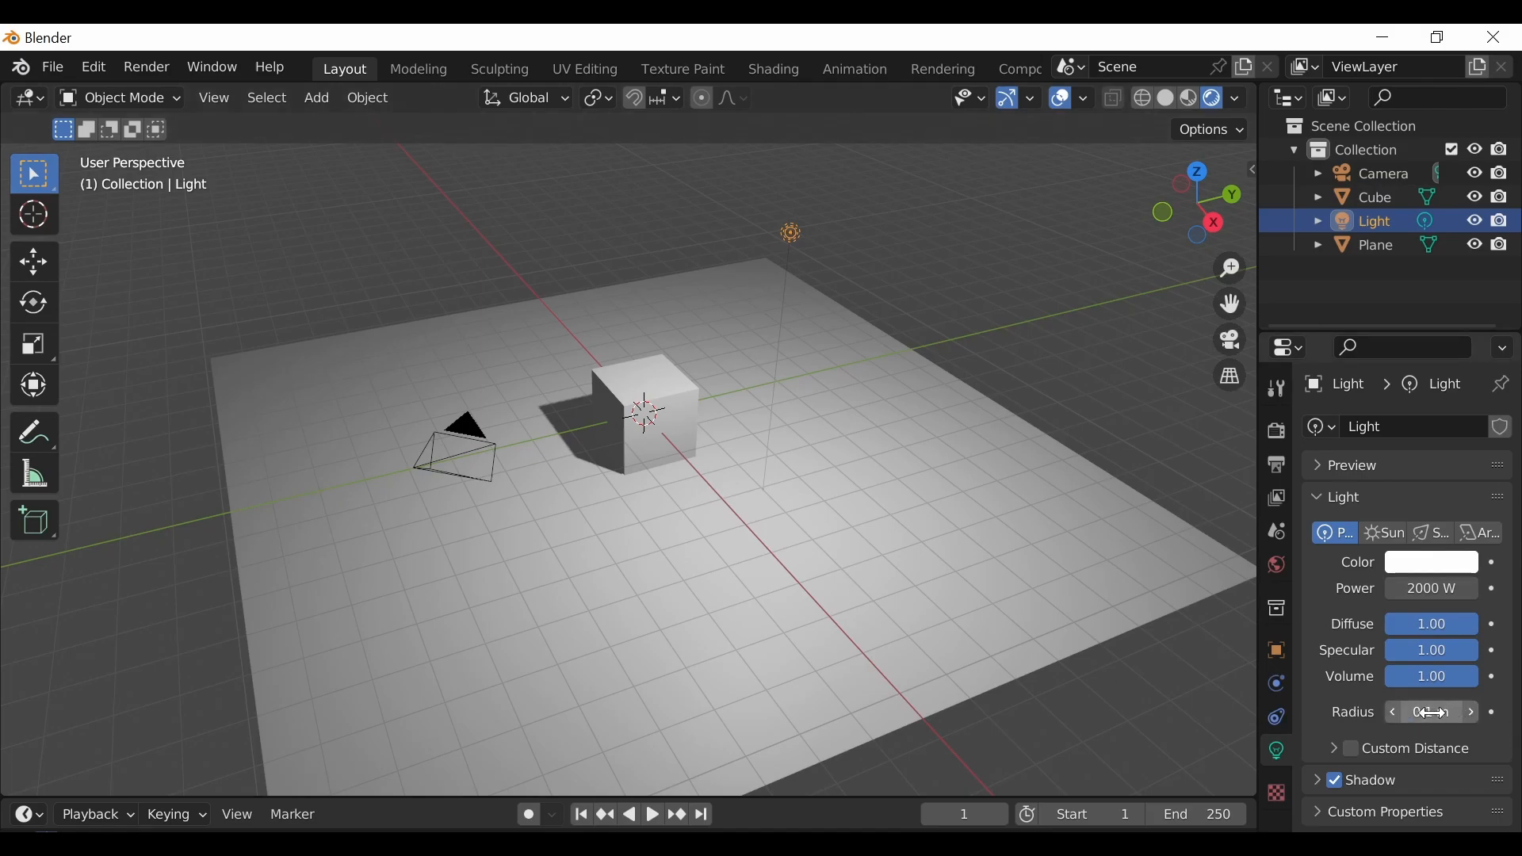
Step: Try a light radius of about 5.4 m to soften the shadow, and reset the radius to its default 0.25 m
{"action": "mouse_move", "coordinate": [1437, 712]}
{"action": "left_mouse_down"}
{"action": "mouse_move", "coordinate": [1515, 713]}
{"action": "mouse_move", "coordinate": [1433, 713]}
{"action": "left_mouse_up"}
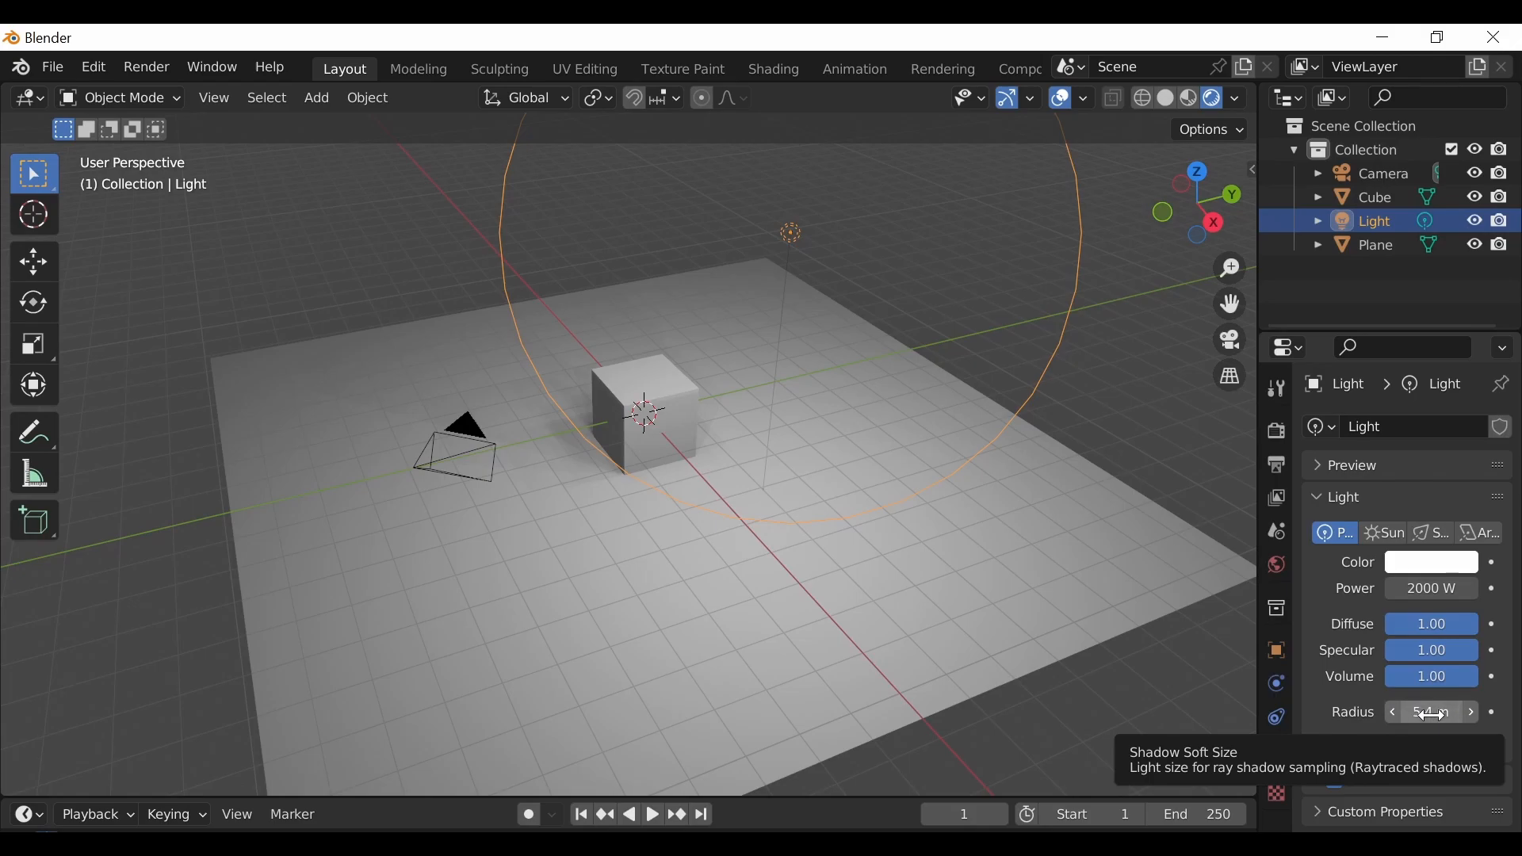
{"action": "right_click", "coordinate": [1433, 716]}
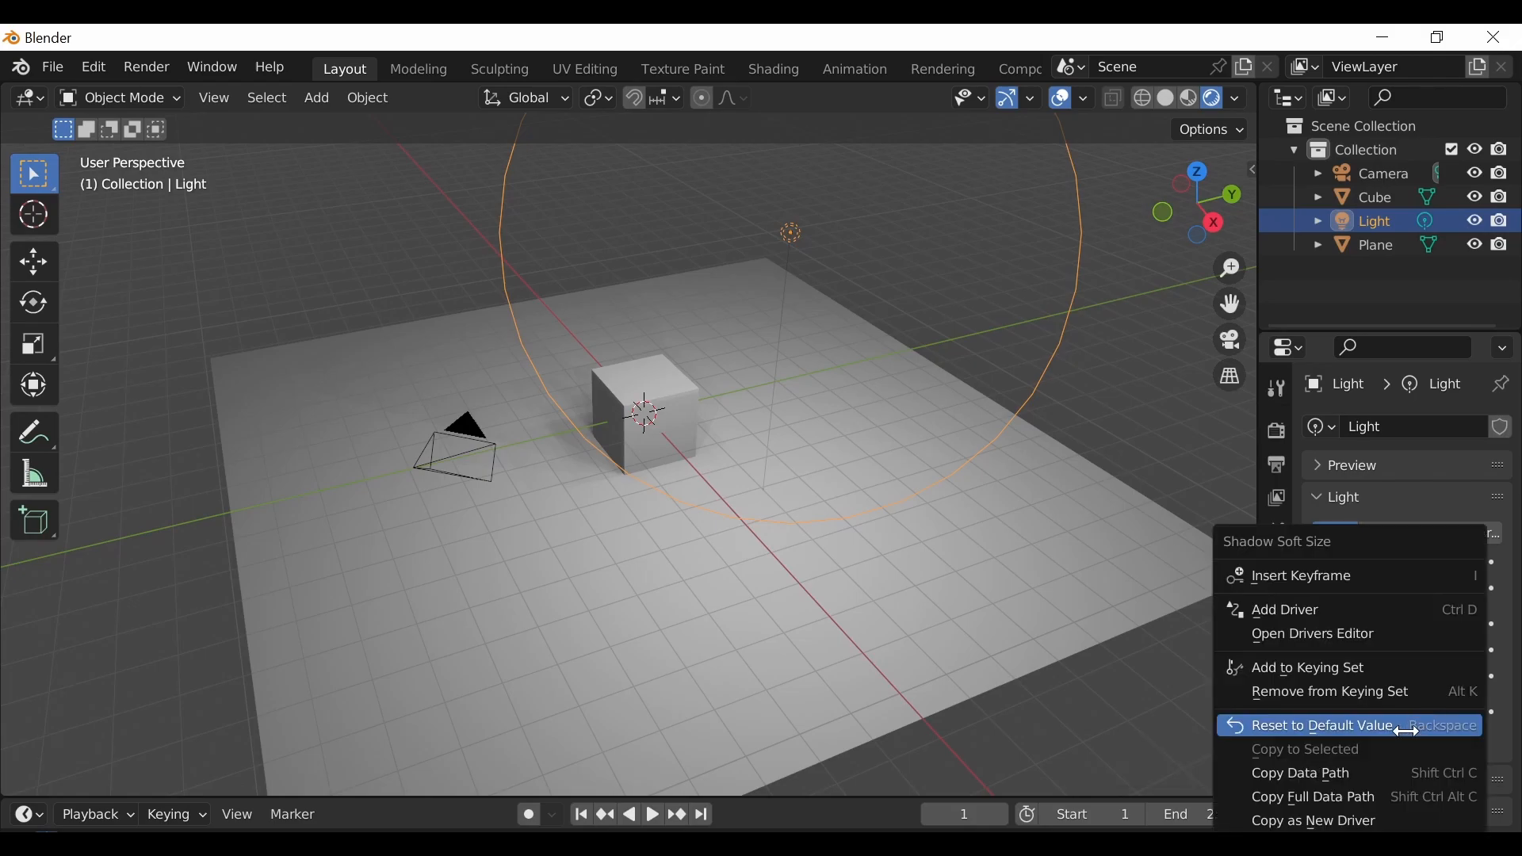
{"action": "left_click", "coordinate": [1401, 724]}
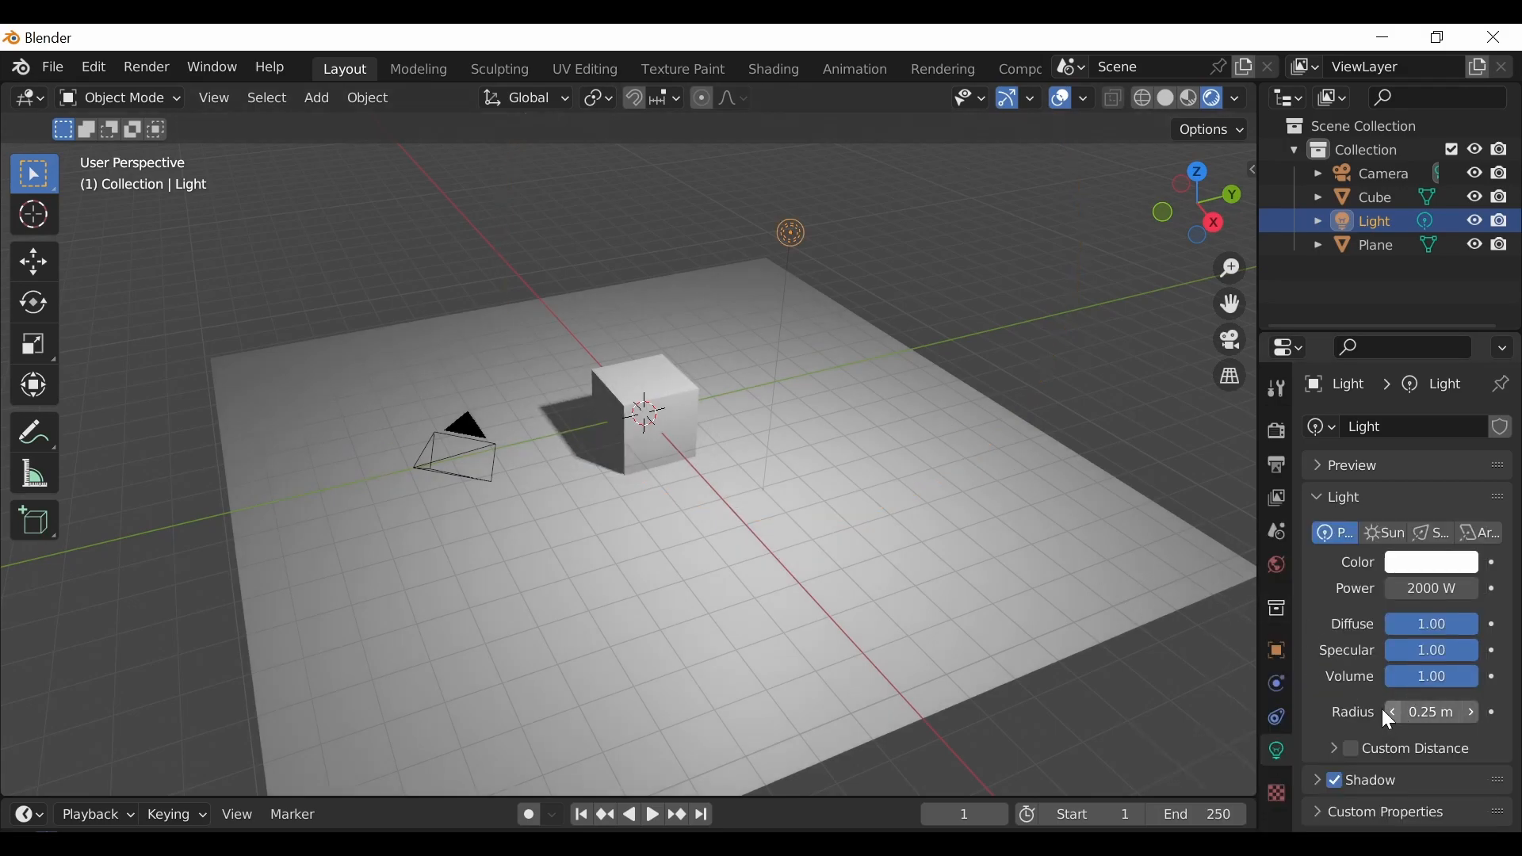
Step: Turn the light's shadow casting off and on again to compare the cube's shadow on the plane
{"action": "left_click", "coordinate": [1338, 784]}
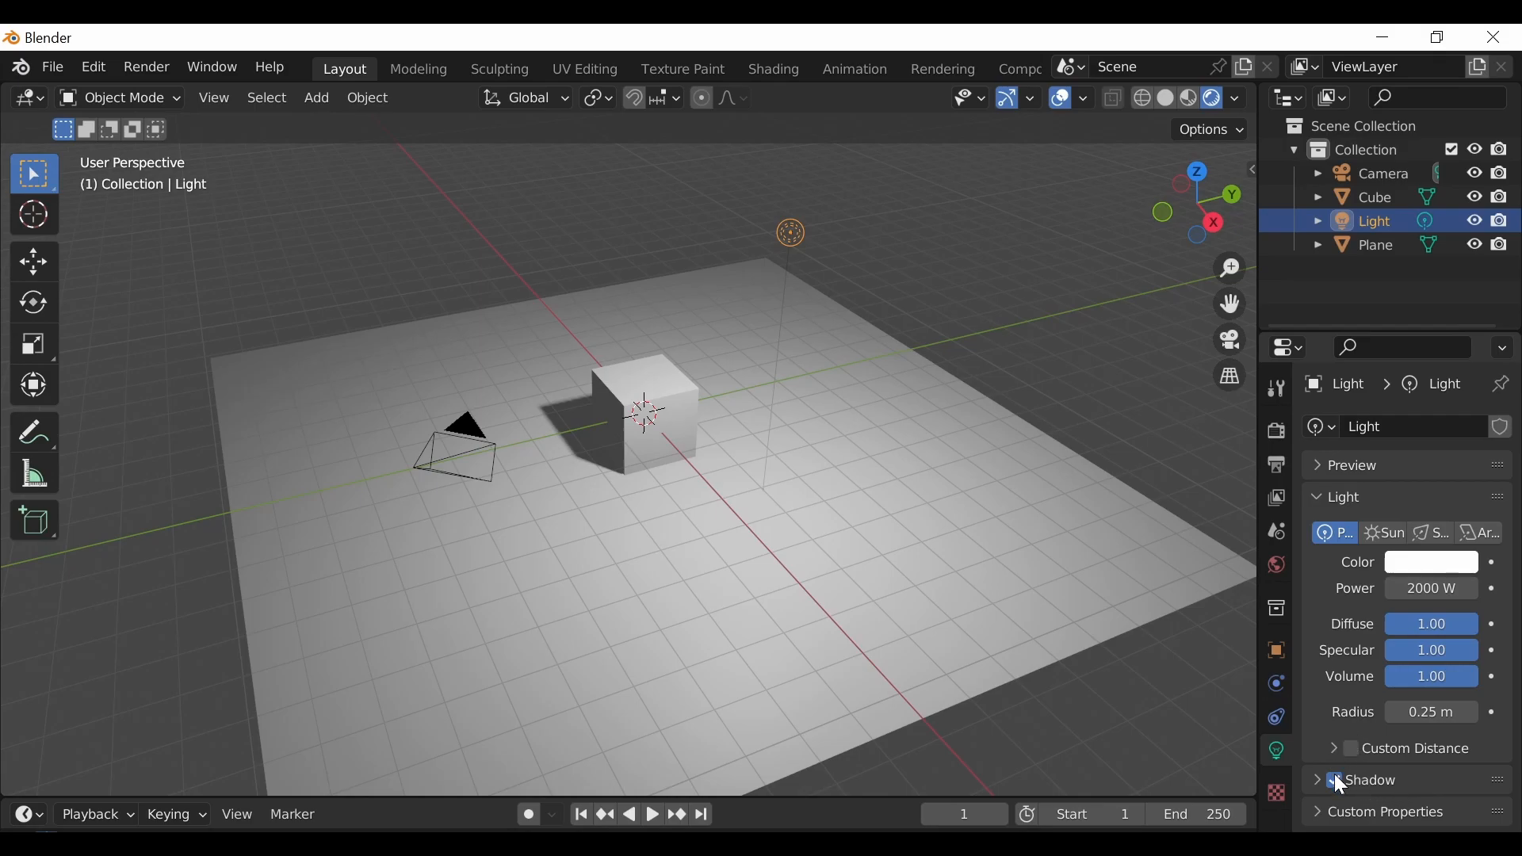
{"action": "left_click", "coordinate": [1337, 781]}
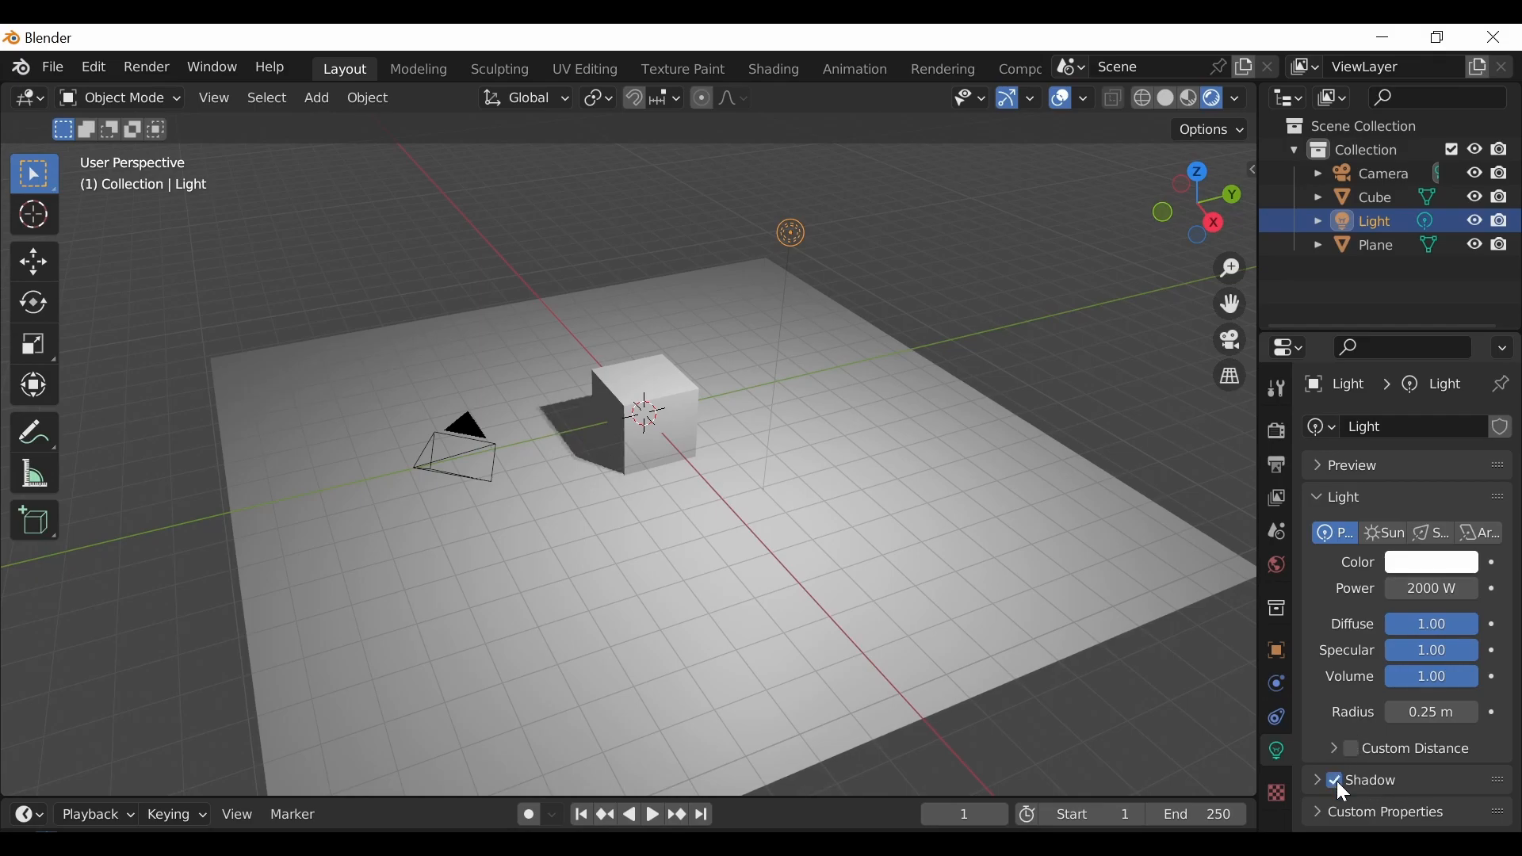